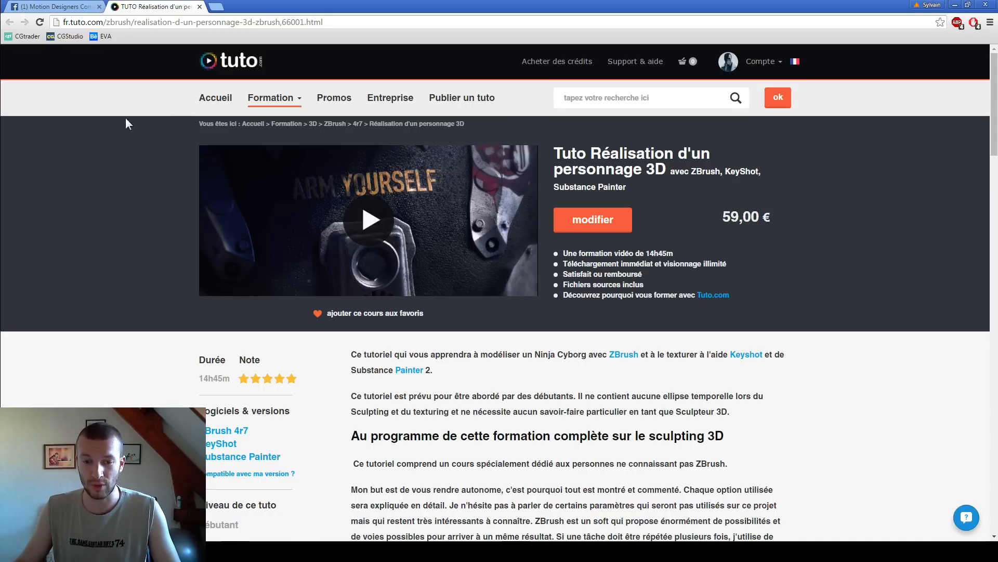
# - Browse the Motion Designers Community group feed and open the photo of the dark mechanical mask render
pyautogui.click(74, 6)
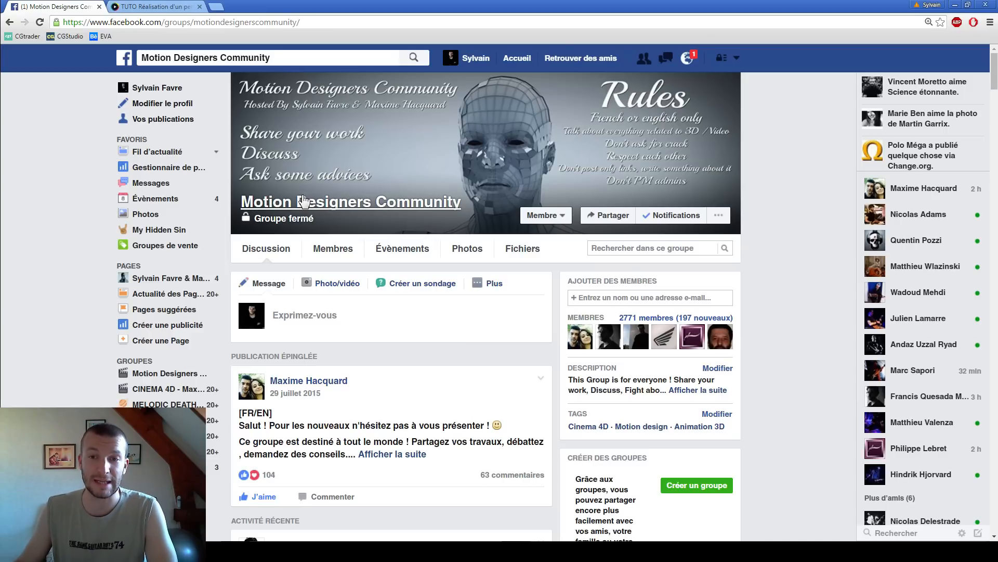
pyautogui.scroll(-7, 456, 408)
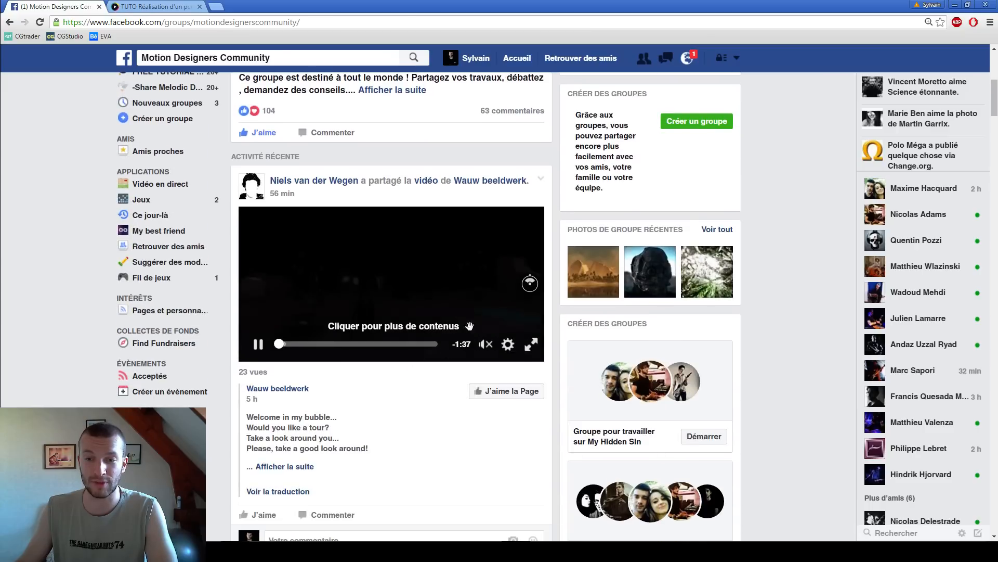
pyautogui.scroll(-6, 403, 396)
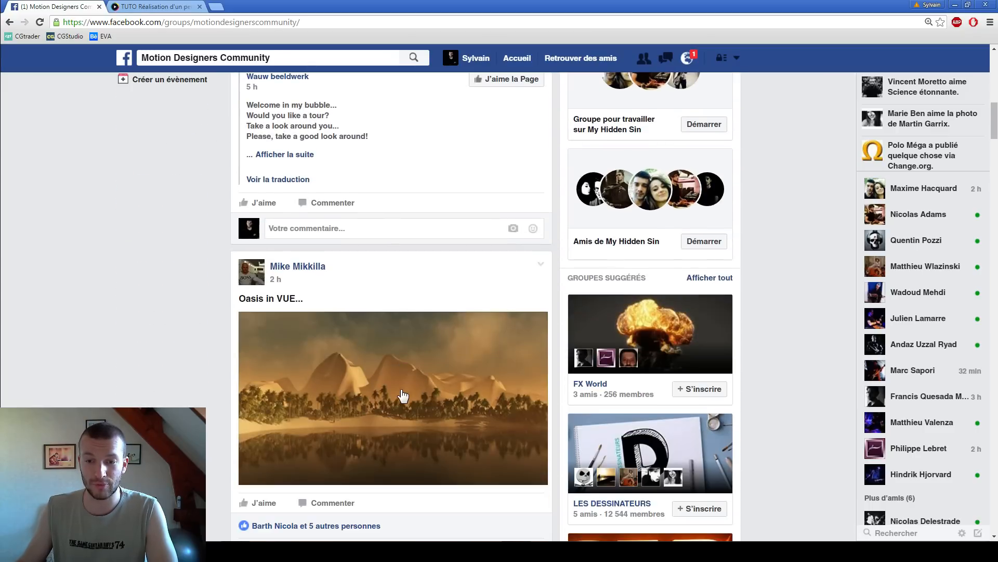
pyautogui.scroll(-8, 297, 330)
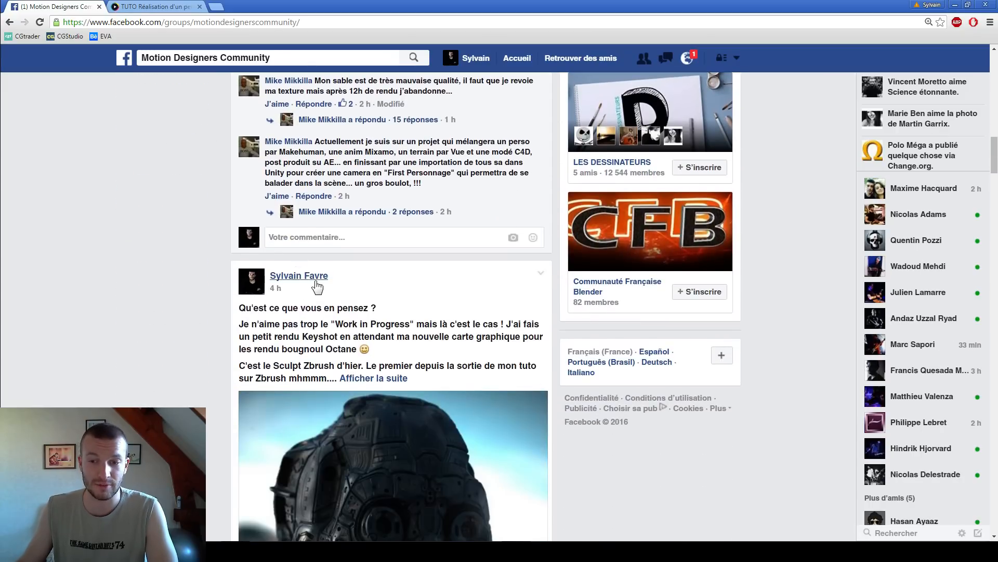
pyautogui.scroll(-4, 318, 286)
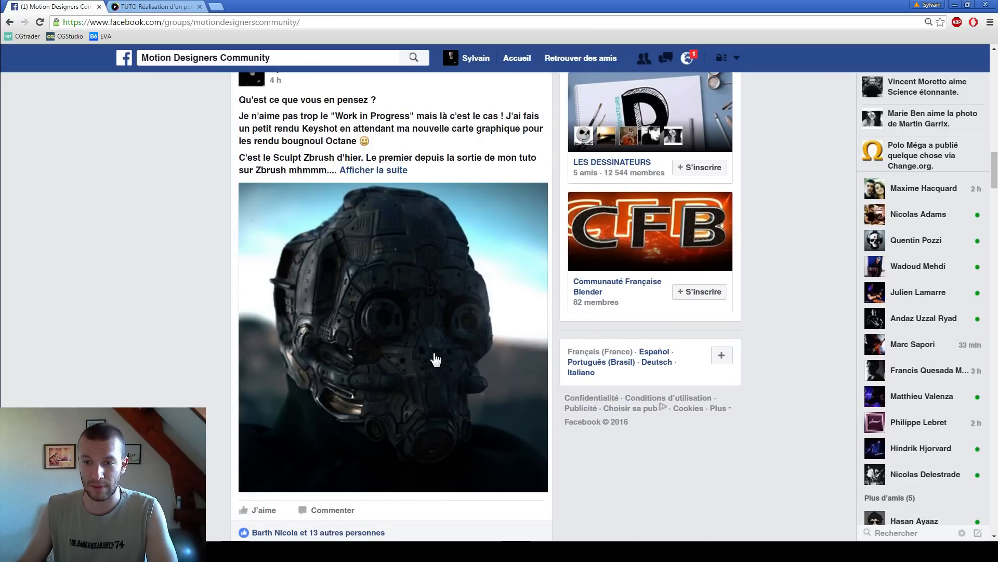
pyautogui.click(436, 359)
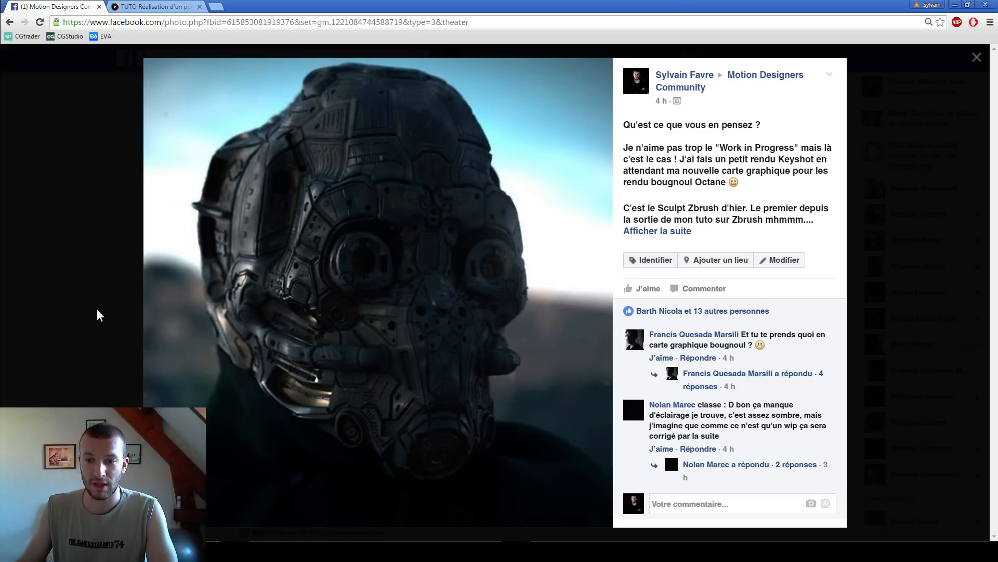
# - Close the mask render photo and go back to the course page about creating a 3D character
pyautogui.click(75, 385)
pyautogui.click(156, 6)
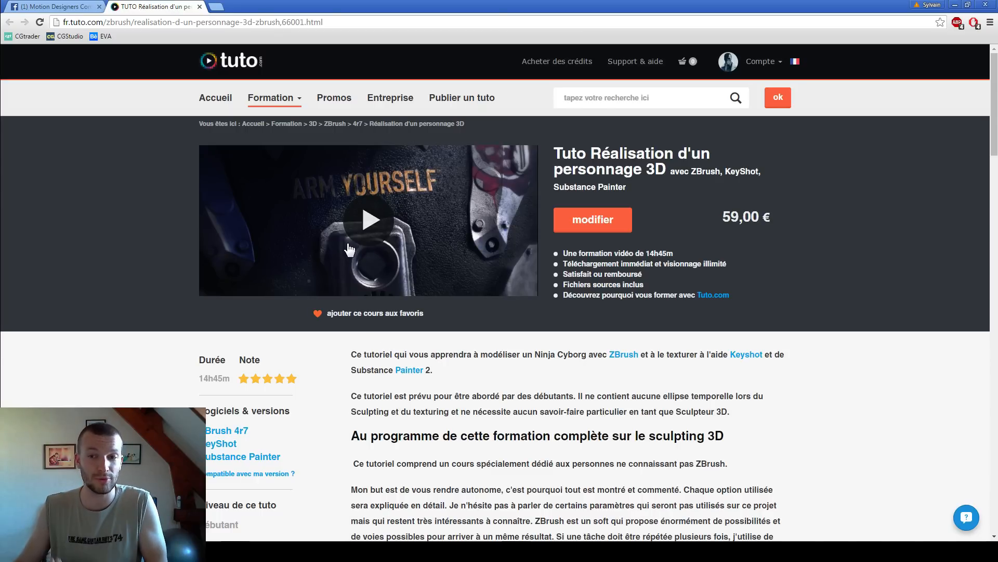
pyautogui.click(66, 6)
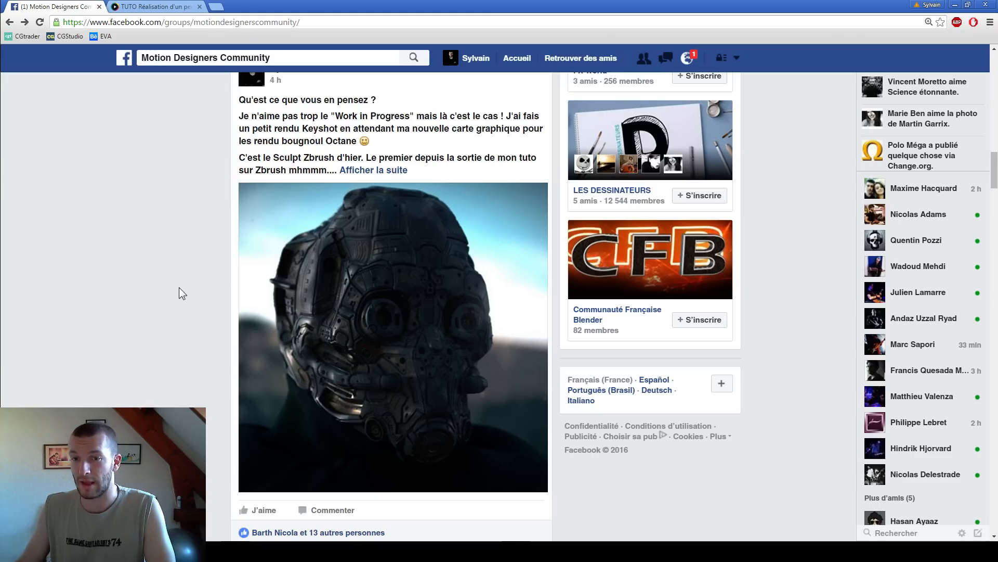
pyautogui.click(175, 6)
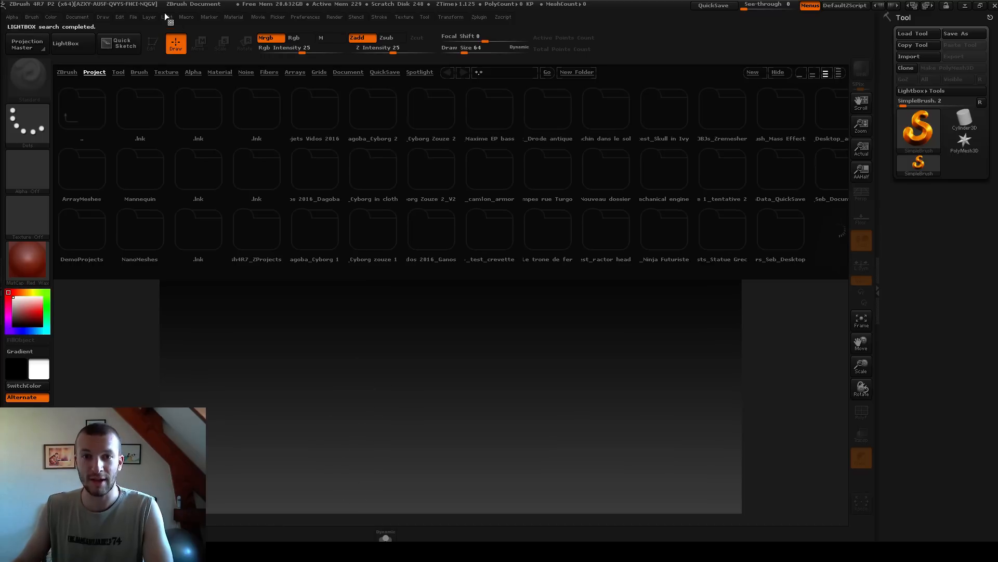
# - In ZBrush, load the DynaMesh128 sphere project from LightBox and display its polyframe
pyautogui.scroll(-5, 571, 183)
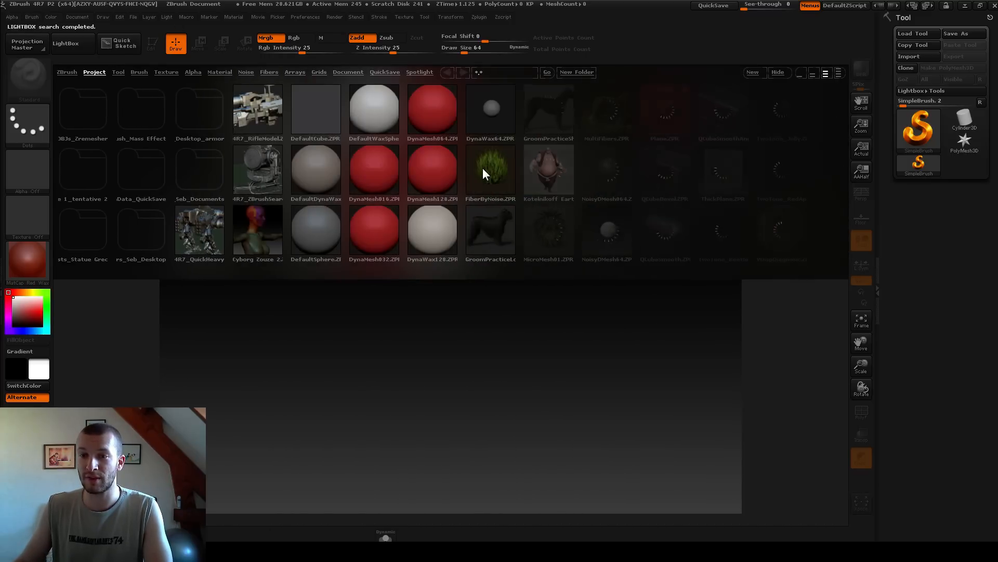
pyautogui.doubleClick(374, 174)
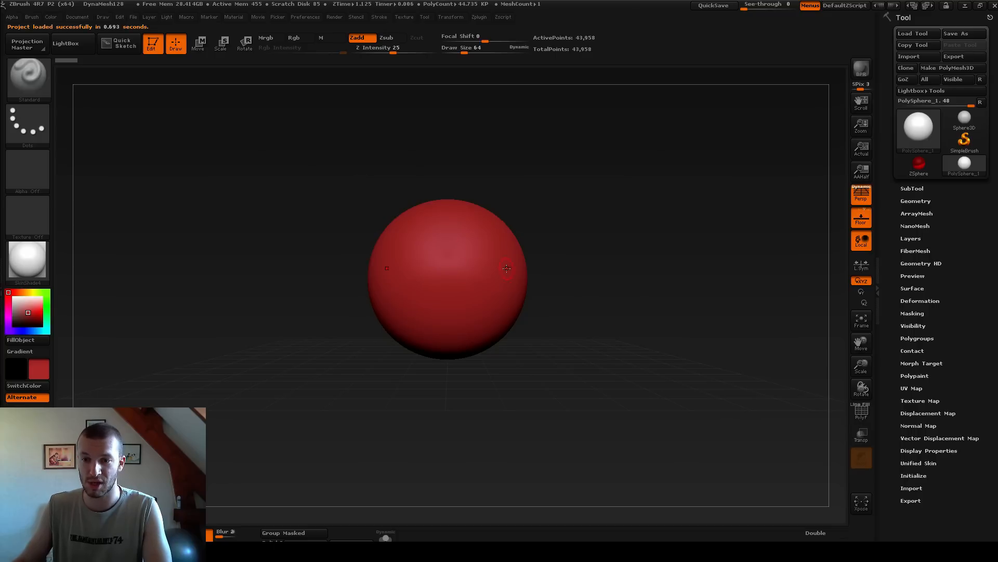
pyautogui.click(861, 412)
pyautogui.keyDown('alt'); pyautogui.moveTo(697, 250); pyautogui.dragTo(775, 340); pyautogui.keyUp('alt')
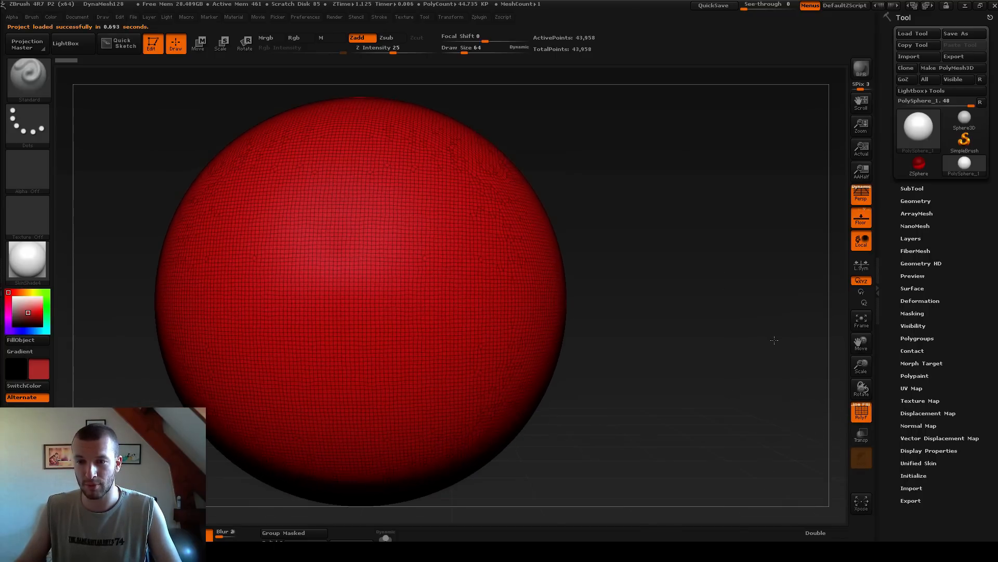
pyautogui.moveTo(722, 307)
pyautogui.mouseDown()
pyautogui.moveTo(741, 315)
pyautogui.moveTo(594, 286)
pyautogui.mouseUp()
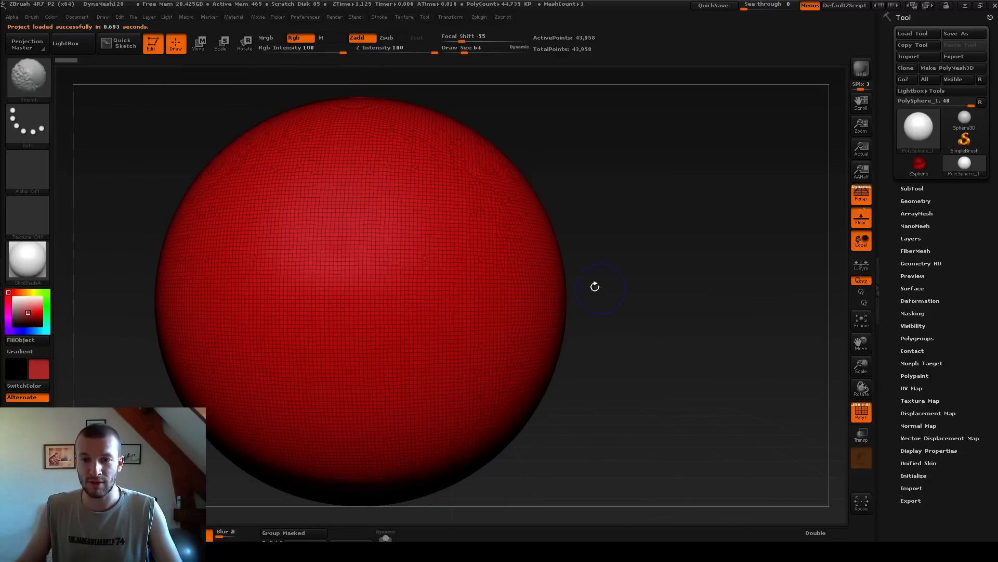
pyautogui.keyDown('alt'); pyautogui.moveTo(700, 298); pyautogui.dragTo(689, 290); pyautogui.keyUp('alt')
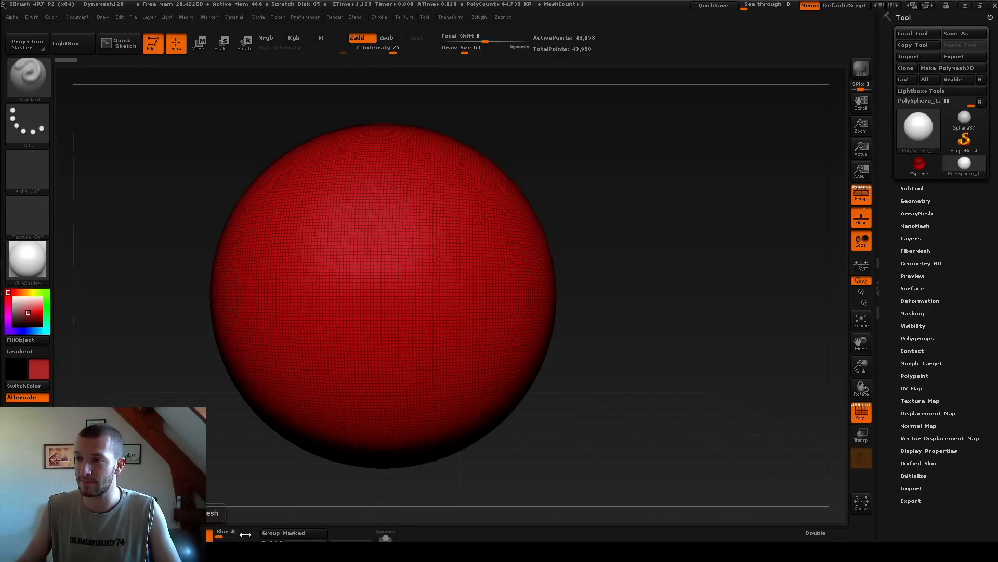
# - Open the DynaMesh settings under Geometry and examine the sphere's wireframe topology up close
pyautogui.click(918, 201)
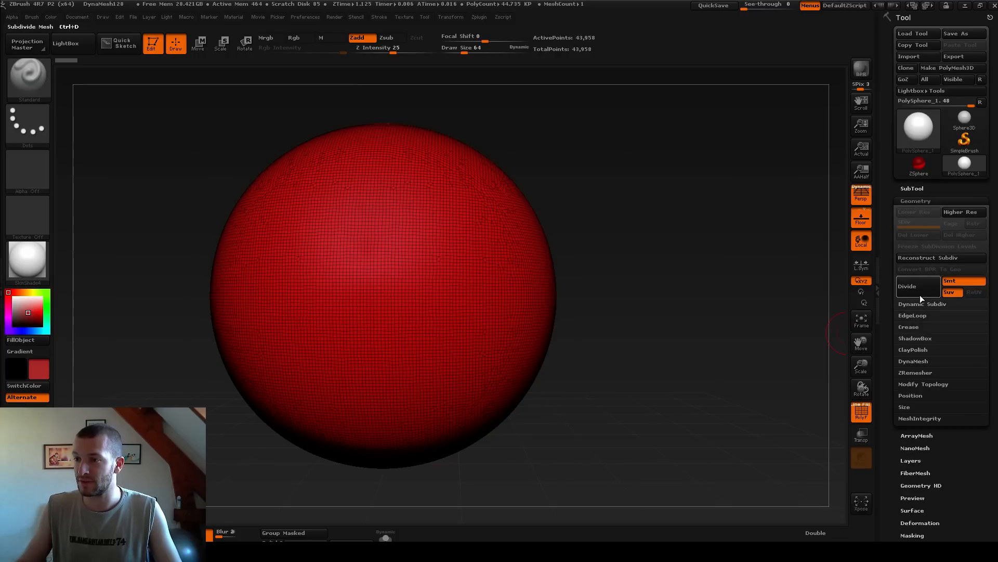
pyautogui.click(917, 358)
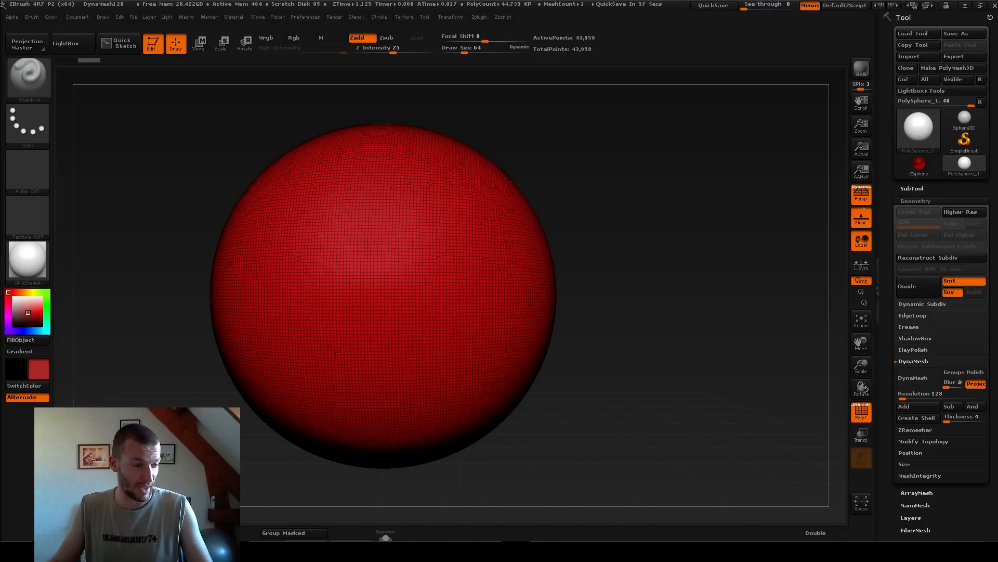
pyautogui.moveTo(644, 252); pyautogui.dragTo(511, 249)
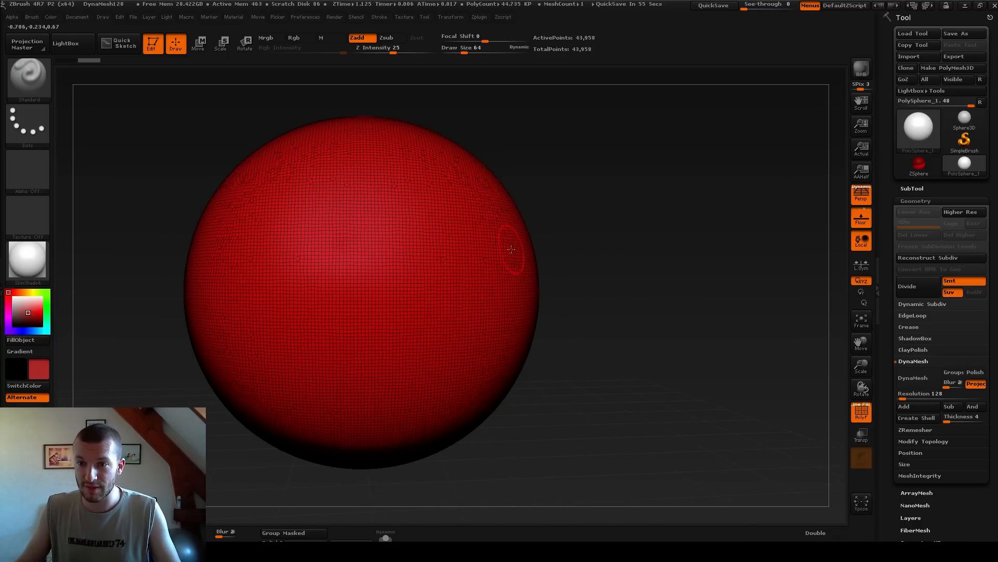
pyautogui.scroll(6, 442, 261)
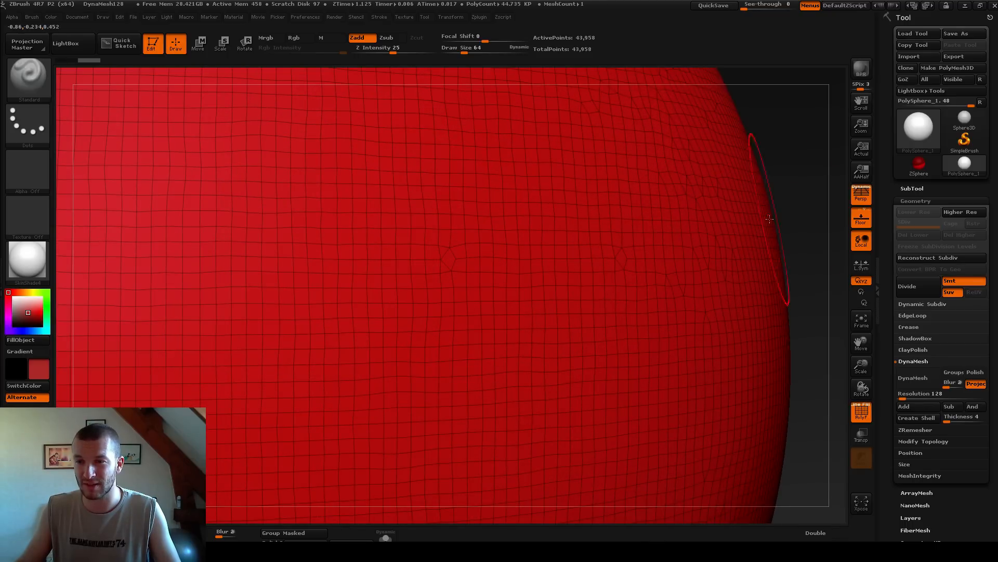
pyautogui.scroll(-6, 634, 157)
pyautogui.keyDown('alt'); pyautogui.moveTo(634, 158); pyautogui.dragTo(622, 225); pyautogui.keyUp('alt')
pyautogui.scroll(-2, 586, 177)
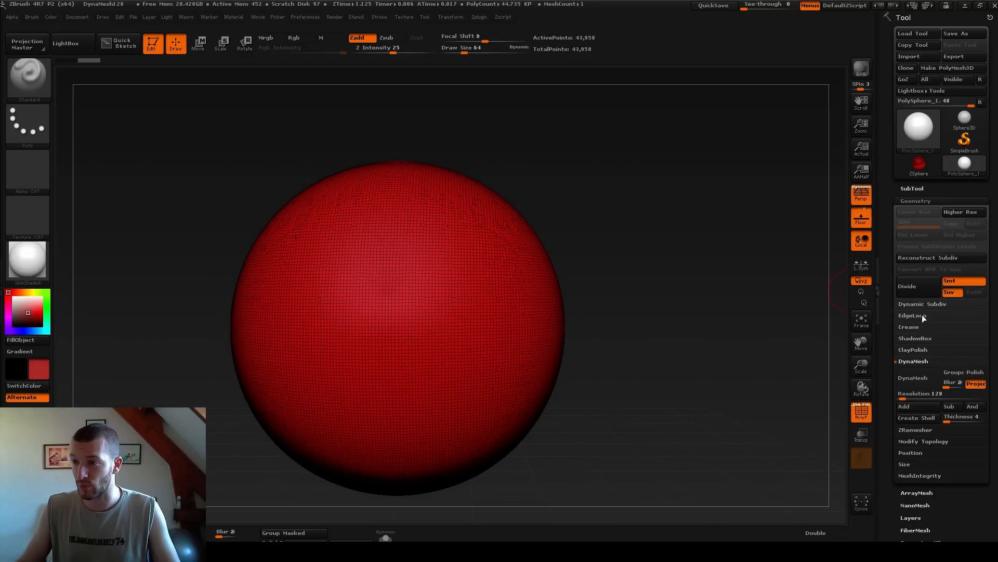
# - Retopologize the sphere with ZRemesher at the existing settings and set the draw size to 6
pyautogui.click(907, 361)
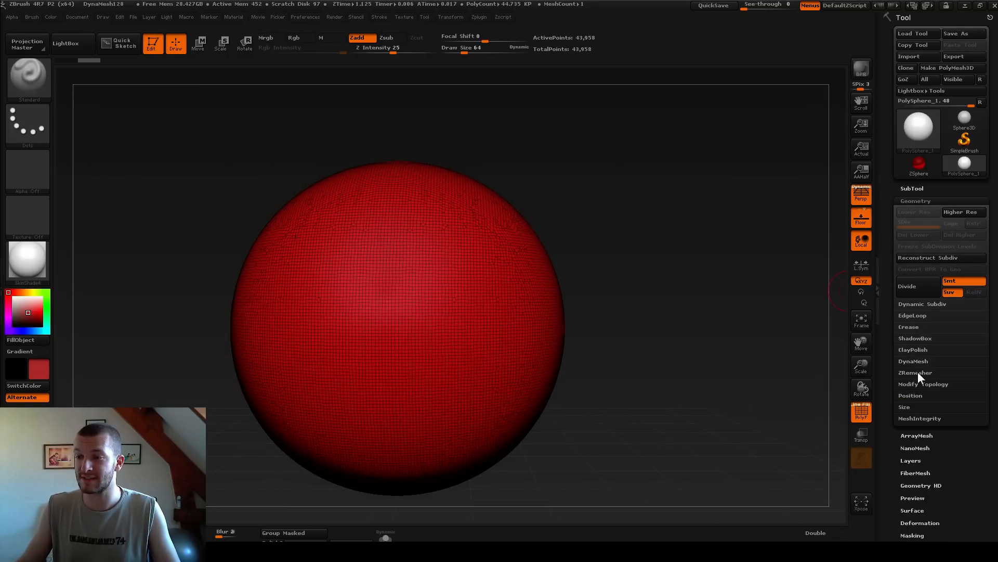
pyautogui.click(918, 373)
pyautogui.click(914, 389)
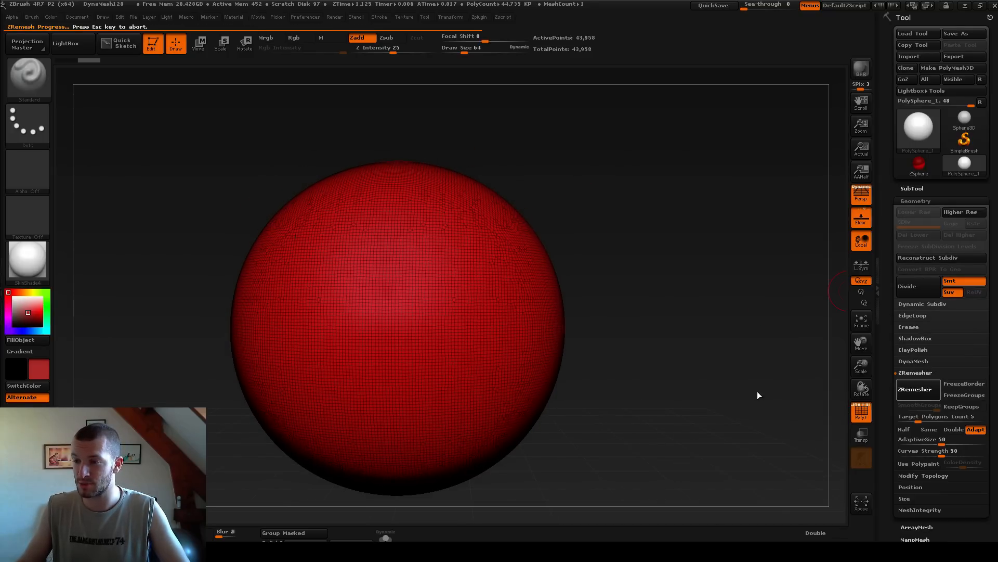
pyautogui.moveTo(743, 387); pyautogui.dragTo(704, 389)
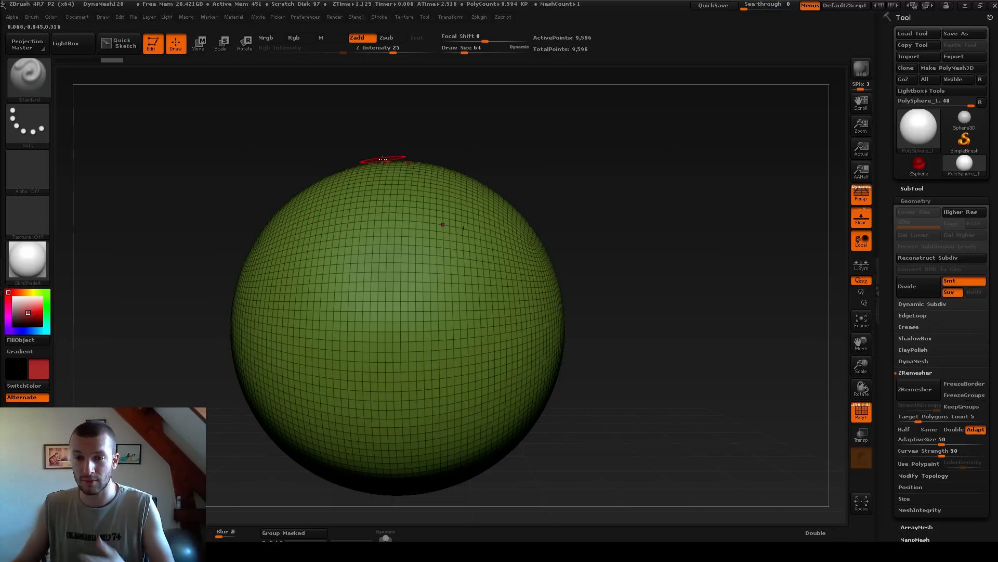
pyautogui.moveTo(687, 312); pyautogui.dragTo(572, 302)
pyautogui.moveTo(721, 285); pyautogui.dragTo(733, 259)
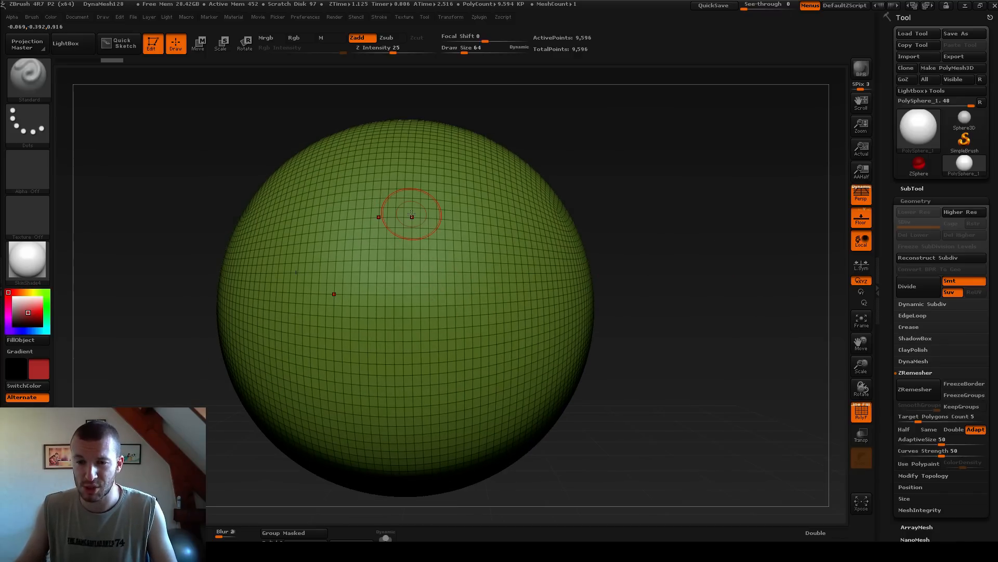
pyautogui.press('space')
pyautogui.click(393, 216)
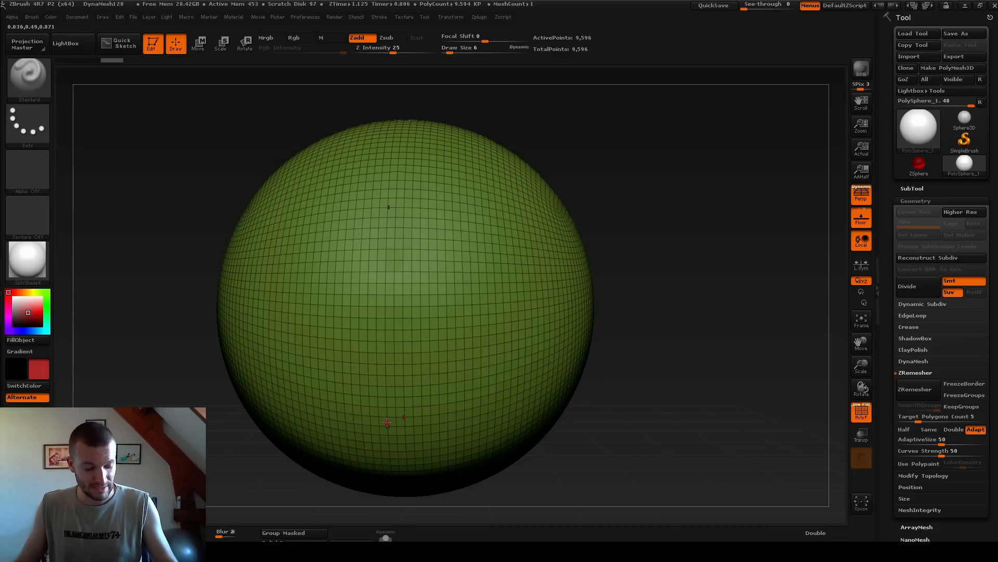
# - Isolate an upper side area of the sphere with a SelectRect selection and show the whole mesh again
pyautogui.hotkey('ctrl', 'shift')
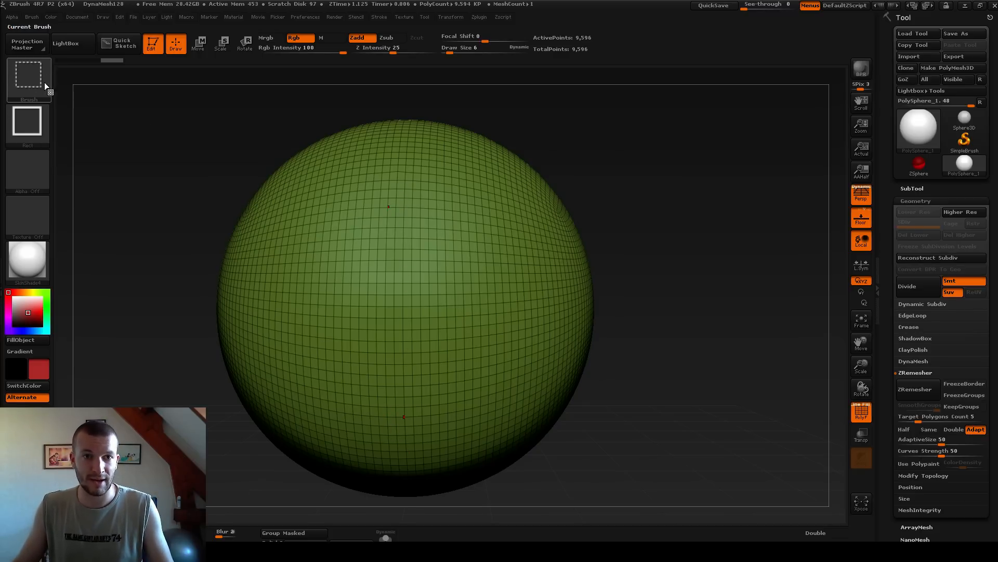
pyautogui.keyDown('ctrl'); pyautogui.keyDown('shift'); pyautogui.moveTo(179, 168); pyautogui.dragTo(344, 307); pyautogui.keyUp('shift'); pyautogui.keyUp('ctrl')
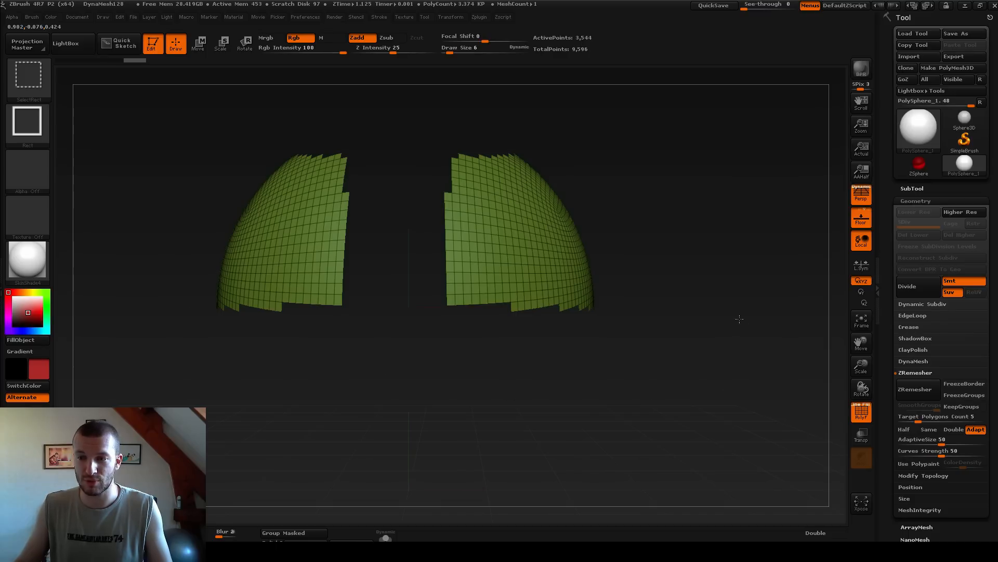
pyautogui.keyDown('ctrl'); pyautogui.keyDown('shift'); pyautogui.click(739, 320); pyautogui.keyUp('shift'); pyautogui.keyUp('ctrl')
# - Choose SelectLasso as the selection brush for working on the sphere's edges
pyautogui.keyDown('ctrl'); pyautogui.keyDown('shift'); pyautogui.click(44, 81); pyautogui.keyUp('shift'); pyautogui.keyUp('ctrl')
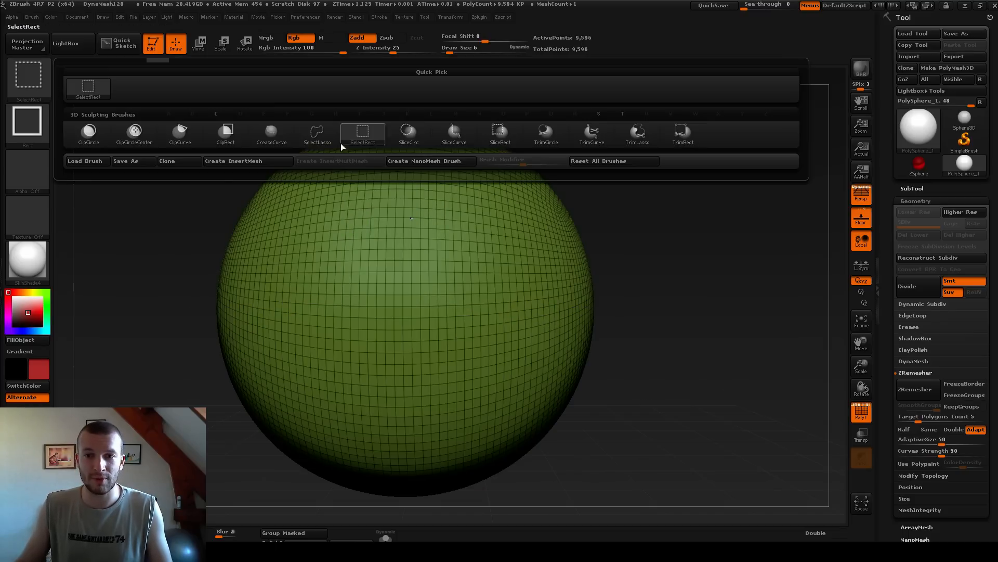
pyautogui.moveTo(326, 135)
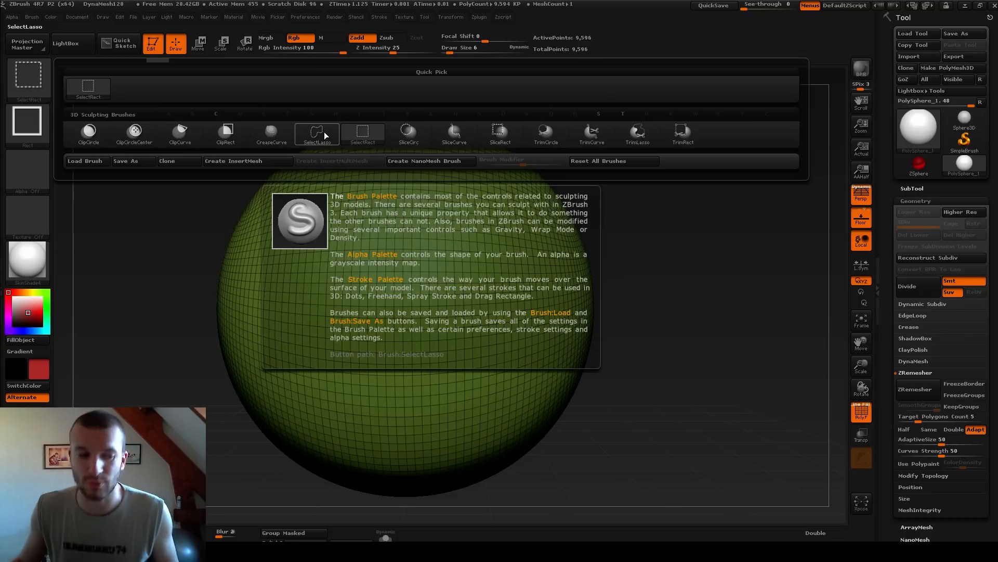
pyautogui.click(317, 137)
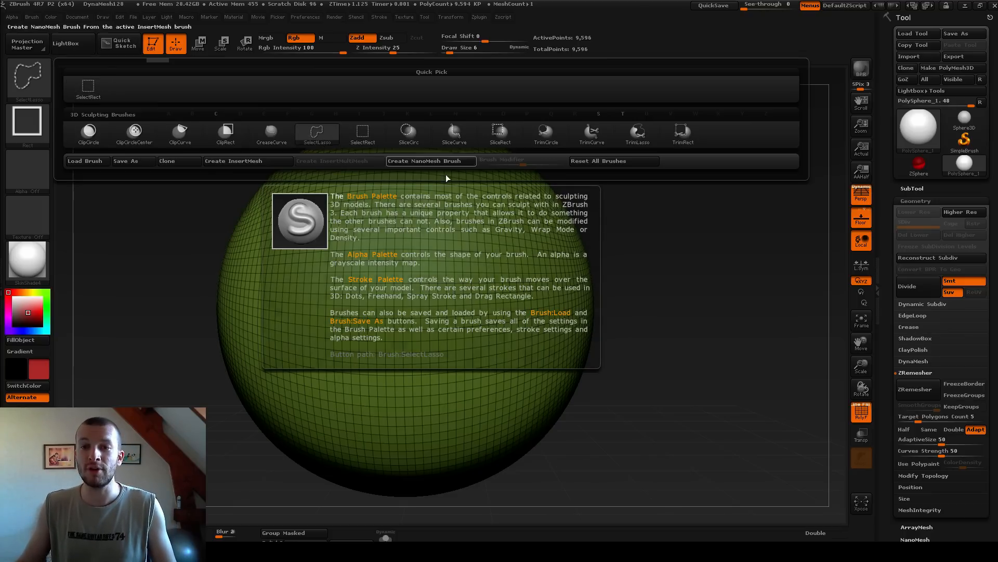
pyautogui.keyDown('alt'); pyautogui.moveTo(691, 230); pyautogui.dragTo(795, 411); pyautogui.keyUp('alt')
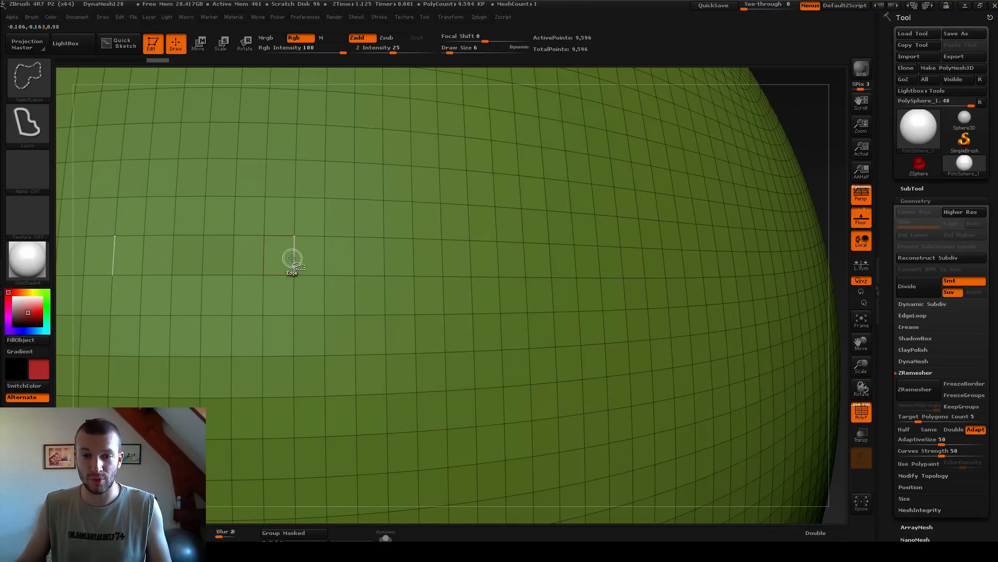
# - Switch to SelectRect to compare its behaviour over the mesh edges and return to SelectLasso
pyautogui.keyDown('ctrl'); pyautogui.keyDown('shift'); pyautogui.click(23, 74); pyautogui.keyUp('shift'); pyautogui.keyUp('ctrl')
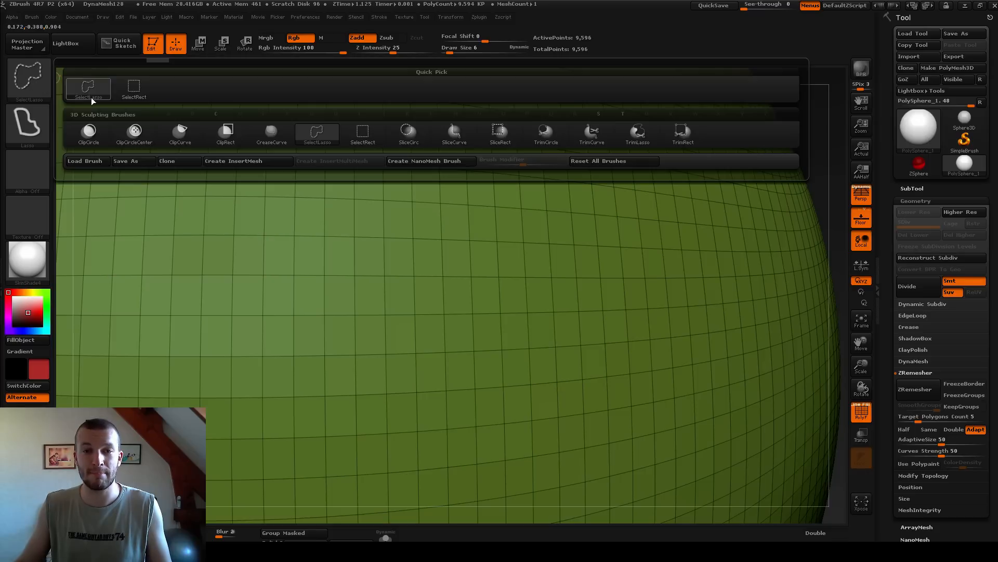
pyautogui.keyDown('ctrl'); pyautogui.keyDown('shift'); pyautogui.click(134, 91); pyautogui.keyUp('shift'); pyautogui.keyUp('ctrl')
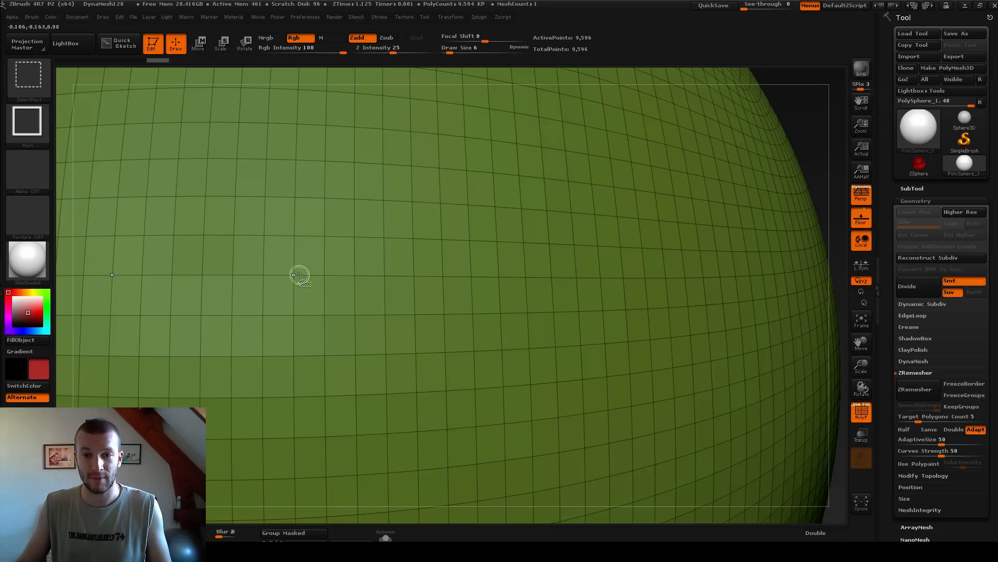
pyautogui.keyDown('ctrl'); pyautogui.keyDown('shift'); pyautogui.click(26, 73); pyautogui.keyUp('shift'); pyautogui.keyUp('ctrl')
pyautogui.keyDown('ctrl'); pyautogui.keyDown('shift'); pyautogui.click(89, 91); pyautogui.keyUp('shift'); pyautogui.keyUp('ctrl')
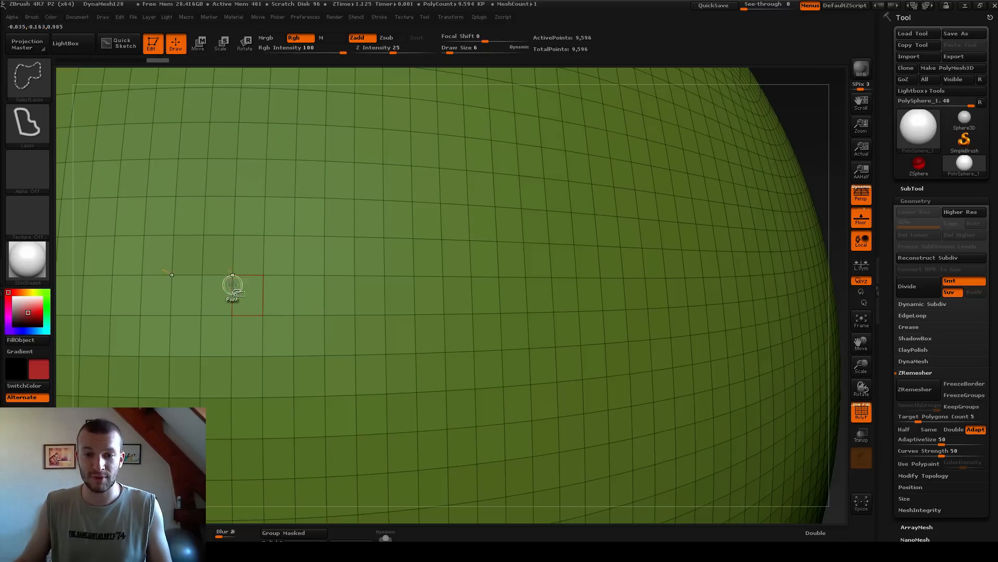
# - Hide the symmetrical pair of vertical polygon loops near the sphere's centre with SelectLasso and turn off perspective
pyautogui.keyDown('ctrl'); pyautogui.keyDown('shift'); pyautogui.click(249, 276); pyautogui.keyUp('shift'); pyautogui.keyUp('ctrl')
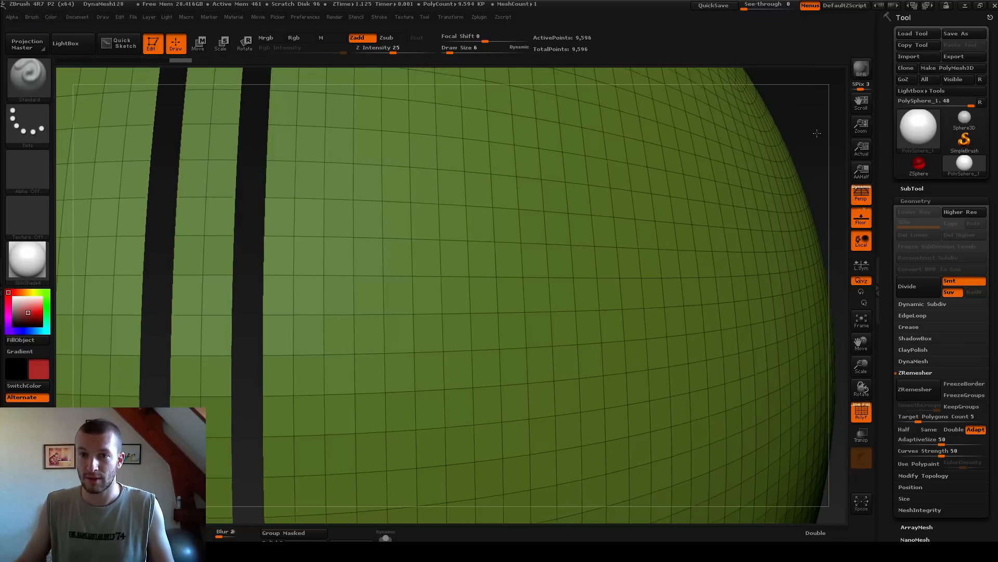
pyautogui.press('f')
pyautogui.moveTo(546, 200)
pyautogui.mouseDown()
pyautogui.moveTo(573, 214)
pyautogui.moveTo(550, 218)
pyautogui.moveTo(603, 203)
pyautogui.moveTo(802, 208)
pyautogui.mouseUp()
pyautogui.click(861, 194)
pyautogui.keyDown('alt'); pyautogui.moveTo(636, 191); pyautogui.dragTo(689, 237); pyautogui.keyUp('alt')
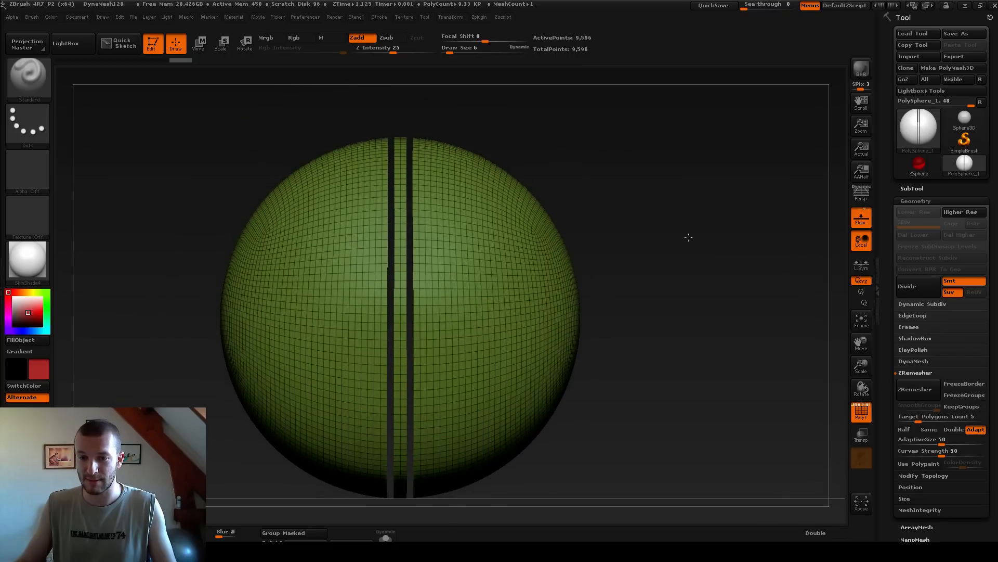
# - Turn off the floor grid and restore the hidden vertical loops so the whole sphere is shown
pyautogui.click(861, 219)
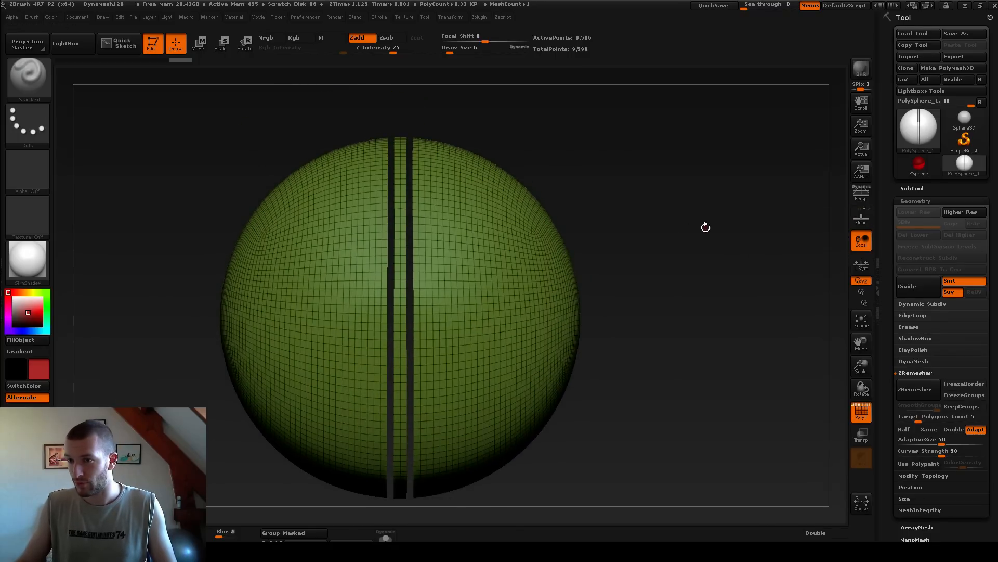
pyautogui.keyDown('alt'); pyautogui.moveTo(629, 261); pyautogui.dragTo(626, 252); pyautogui.keyUp('alt')
pyautogui.moveTo(634, 198); pyautogui.dragTo(668, 219)
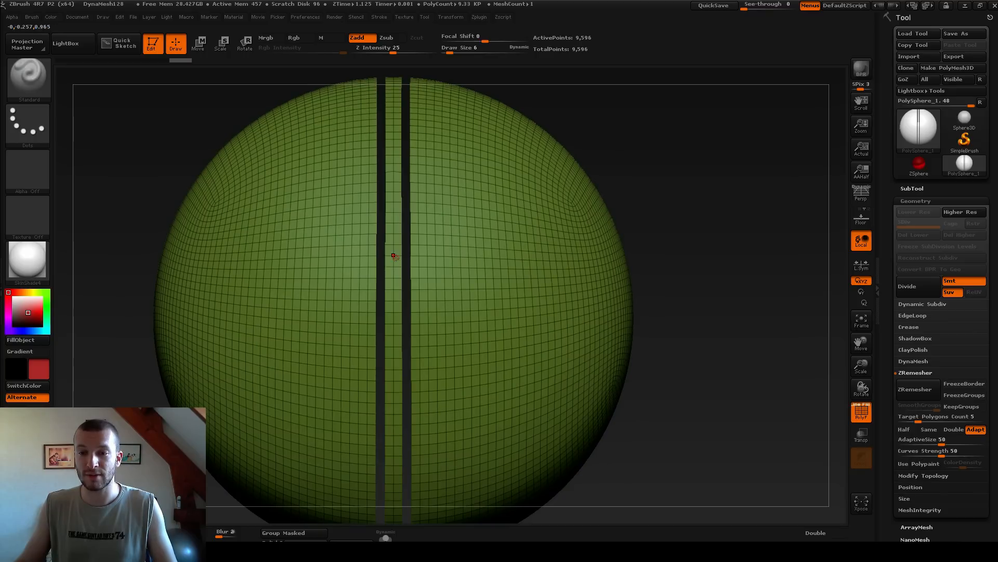
pyautogui.keyDown('ctrl'); pyautogui.keyDown('shift'); pyautogui.click(710, 156); pyautogui.keyUp('shift'); pyautogui.keyUp('ctrl')
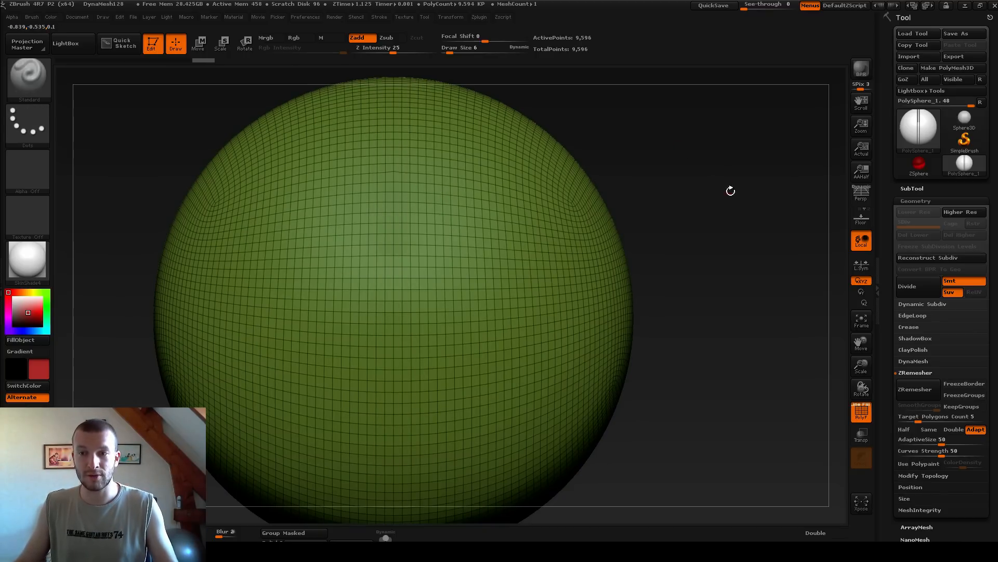
# - Try partial visibility selections on the sphere with SelectLasso and show the whole mesh again
pyautogui.moveTo(752, 210); pyautogui.dragTo(665, 201)
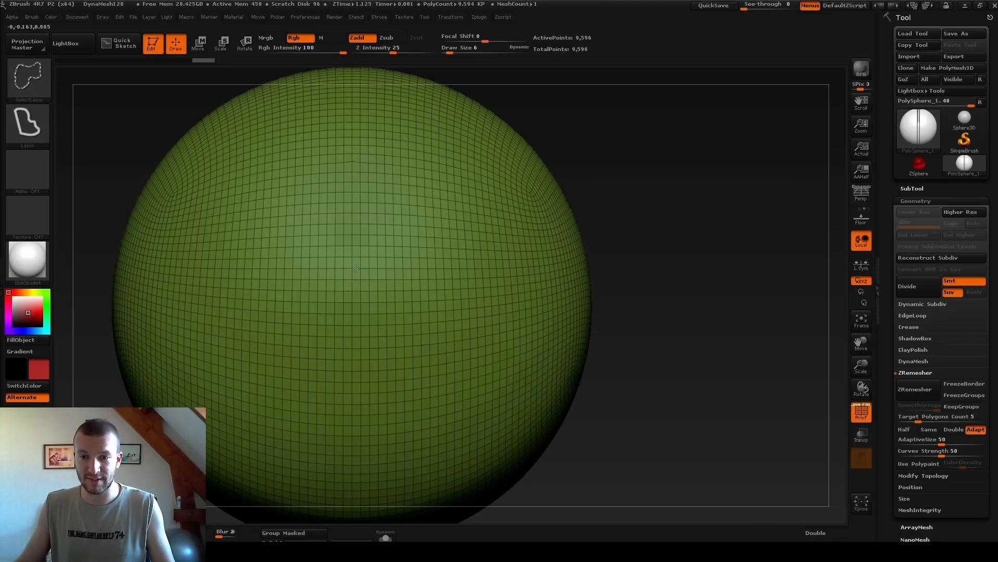
pyautogui.keyDown('ctrl'); pyautogui.keyDown('alt'); pyautogui.keyDown('shift'); pyautogui.moveTo(352, 277); pyautogui.dragTo(355, 268); pyautogui.keyUp('shift'); pyautogui.keyUp('alt'); pyautogui.keyUp('ctrl')
pyautogui.moveTo(753, 168)
pyautogui.keyDown('ctrl'); pyautogui.keyDown('shift'); pyautogui.mouseDown()
pyautogui.moveTo(697, 238)
pyautogui.moveTo(691, 290)
pyautogui.mouseUp(); pyautogui.keyUp('shift'); pyautogui.keyUp('ctrl')
pyautogui.moveTo(606, 141)
pyautogui.keyDown('ctrl'); pyautogui.keyDown('shift'); pyautogui.mouseDown()
pyautogui.moveTo(546, 335)
pyautogui.moveTo(663, 416)
pyautogui.mouseUp(); pyautogui.keyUp('shift'); pyautogui.keyUp('ctrl')
pyautogui.keyDown('ctrl'); pyautogui.keyDown('shift'); pyautogui.click(716, 291); pyautogui.keyUp('shift'); pyautogui.keyUp('ctrl')
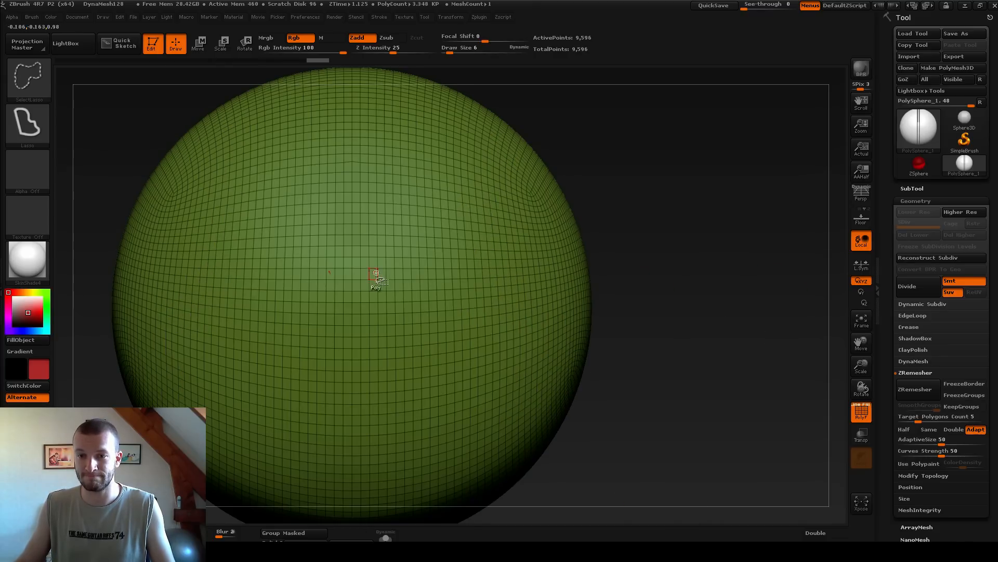
# - Examine the mirrored pair of hidden vertical loops beside the sphere's centre line and show the whole mesh again
pyautogui.moveTo(751, 211)
pyautogui.mouseDown()
pyautogui.moveTo(704, 261)
pyautogui.moveTo(678, 271)
pyautogui.mouseUp()
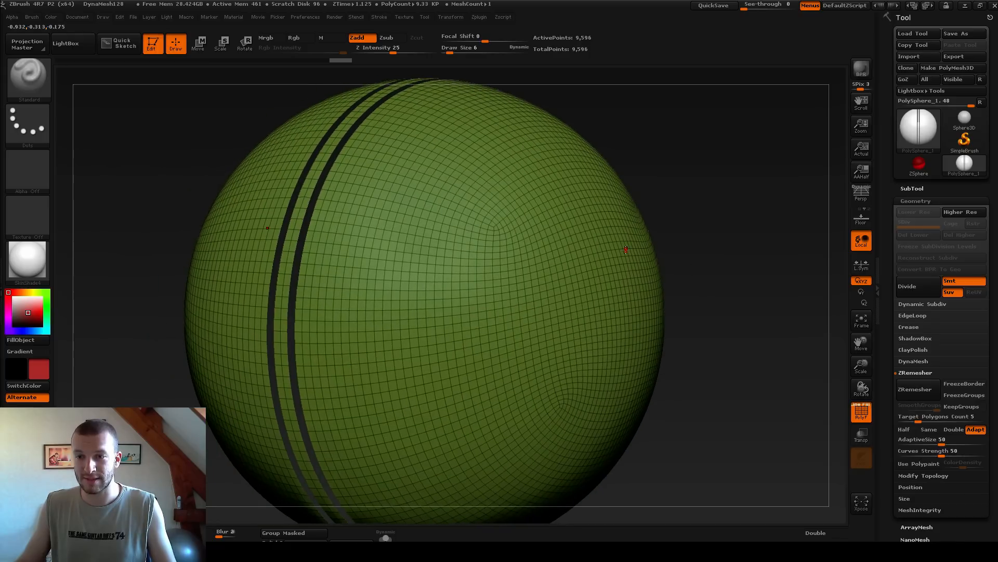
pyautogui.keyDown('alt'); pyautogui.moveTo(733, 145); pyautogui.dragTo(735, 173); pyautogui.keyUp('alt')
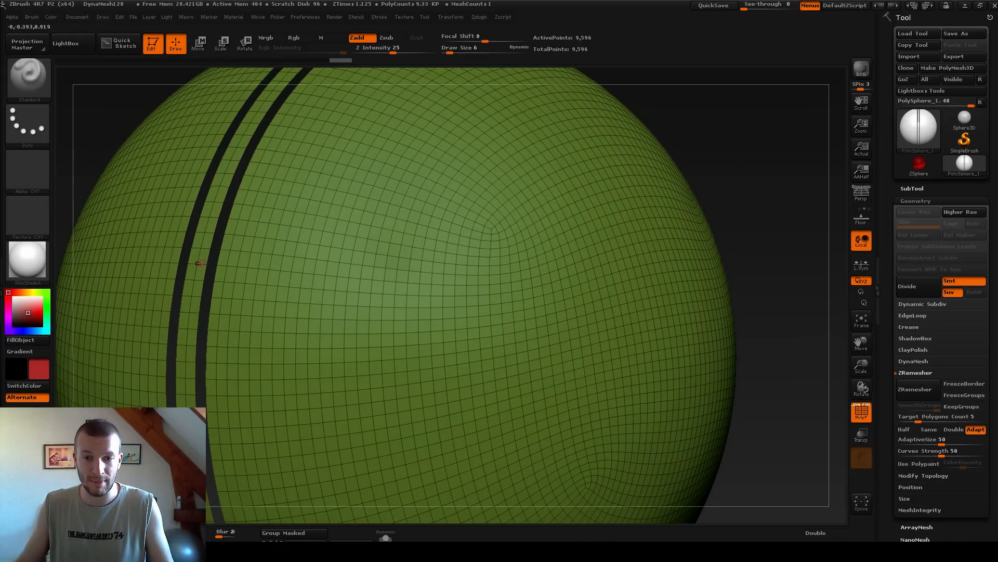
pyautogui.keyDown('ctrl'); pyautogui.keyDown('shift'); pyautogui.click(758, 201); pyautogui.keyUp('shift'); pyautogui.keyUp('ctrl')
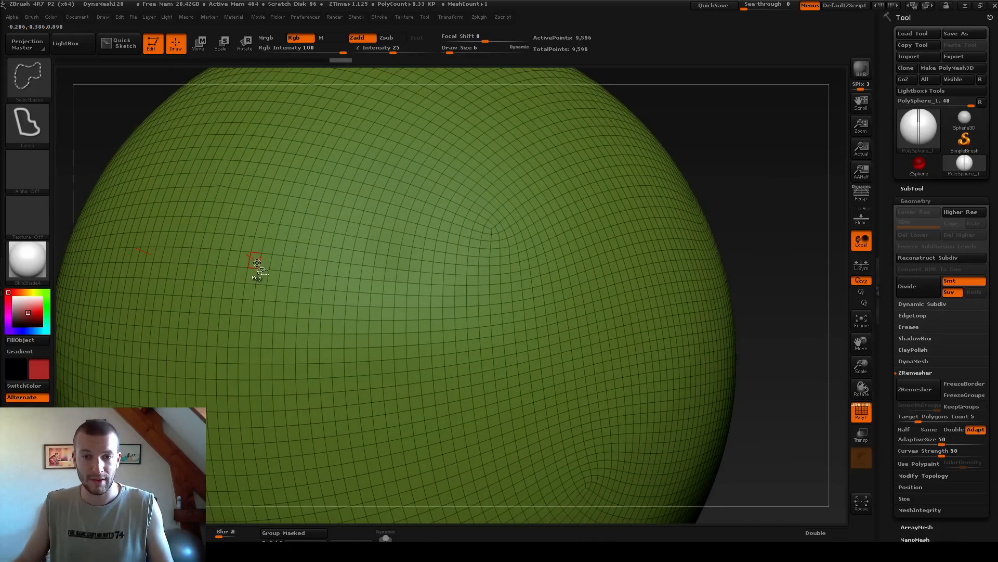
# - Hide the central vertical polygon loop and the horizontal loop that bends at the upper topology poles of the sphere
pyautogui.keyDown('ctrl'); pyautogui.keyDown('shift'); pyautogui.click(201, 265); pyautogui.keyUp('shift'); pyautogui.keyUp('ctrl')
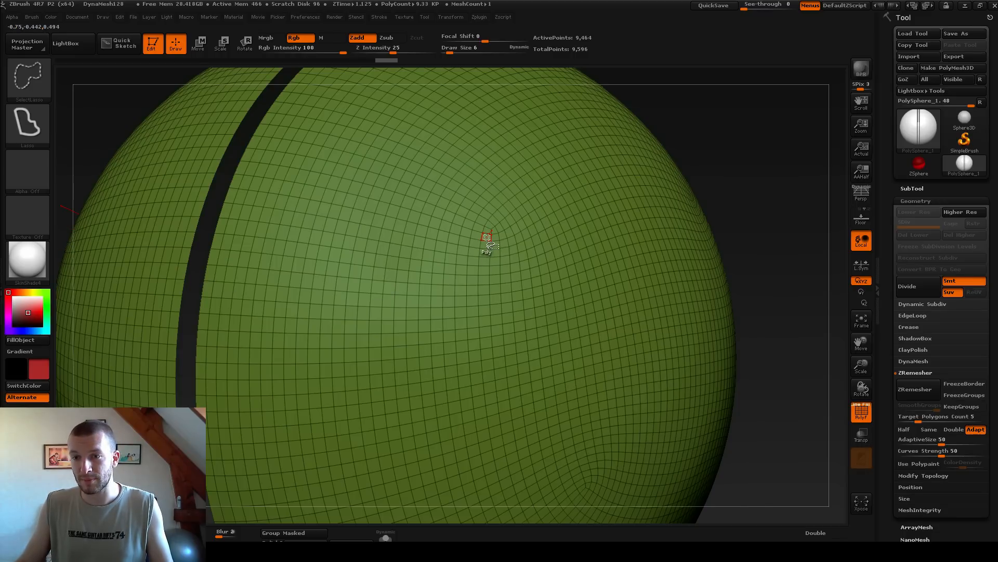
pyautogui.keyDown('ctrl'); pyautogui.keyDown('shift'); pyautogui.click(482, 237); pyautogui.keyUp('shift'); pyautogui.keyUp('ctrl')
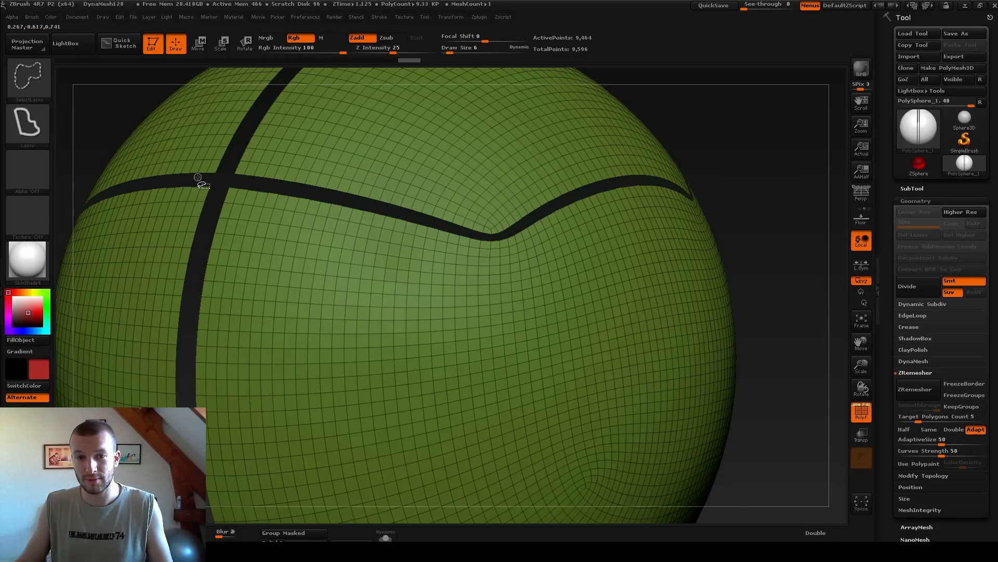
pyautogui.keyDown('alt'); pyautogui.moveTo(798, 199); pyautogui.dragTo(717, 229); pyautogui.keyUp('alt')
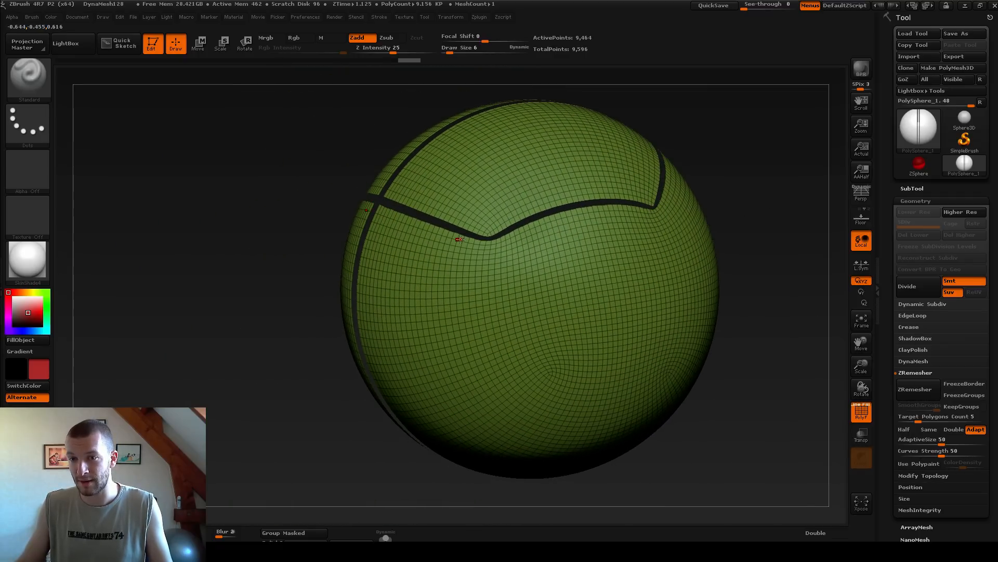
pyautogui.moveTo(757, 181)
pyautogui.mouseDown()
pyautogui.moveTo(799, 161)
pyautogui.moveTo(769, 196)
pyautogui.mouseUp()
pyautogui.moveTo(710, 284); pyautogui.dragTo(676, 292)
pyautogui.keyDown('shift'); pyautogui.moveTo(715, 223); pyautogui.dragTo(691, 243); pyautogui.keyUp('shift')
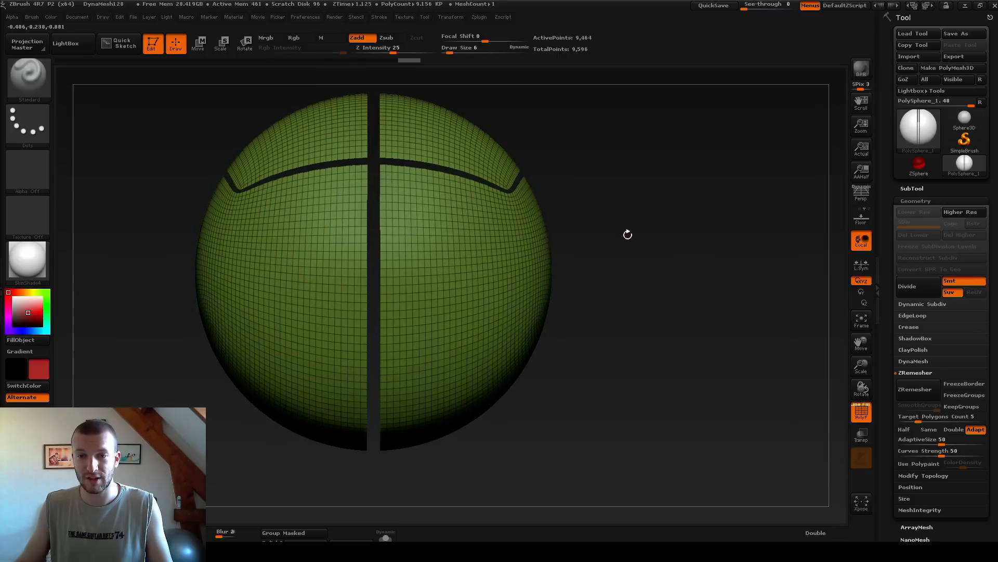
# - Undo the hiding of the horizontal loop and activate Y-axis symmetry in addition to X
pyautogui.keyDown('ctrl'); pyautogui.keyDown('shift'); pyautogui.click(188, 215); pyautogui.keyUp('shift'); pyautogui.keyUp('ctrl')
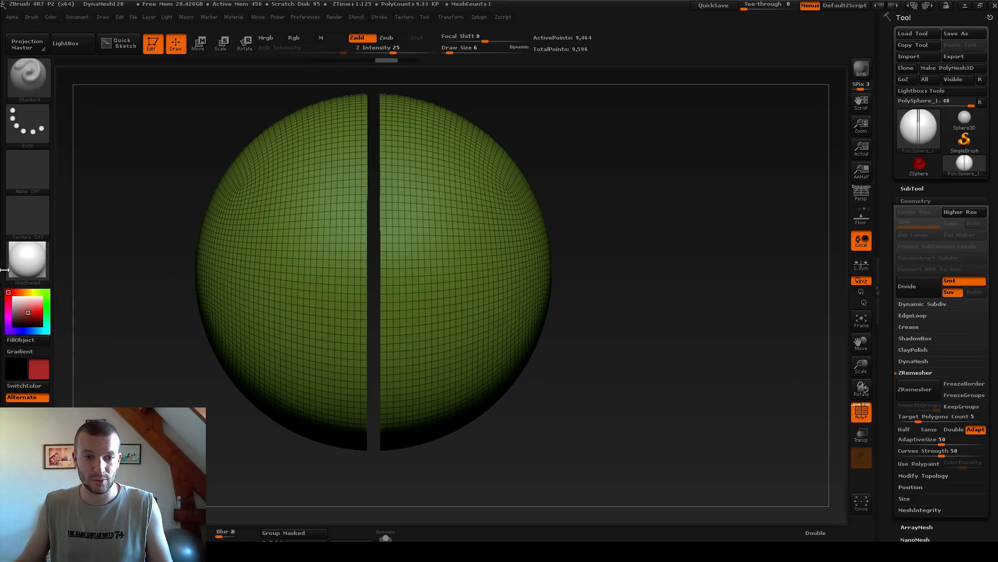
pyautogui.click(3, 184)
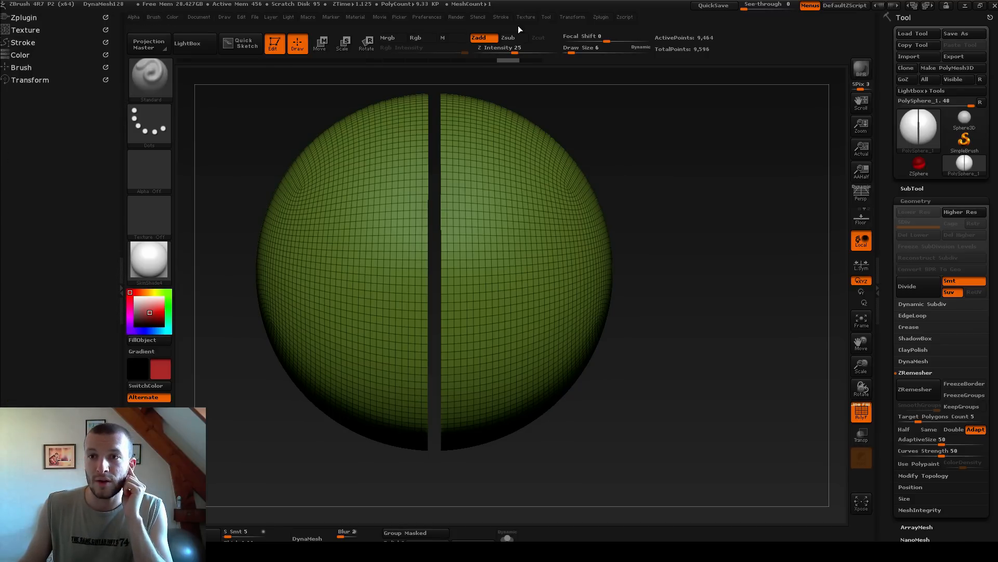
pyautogui.click(36, 80)
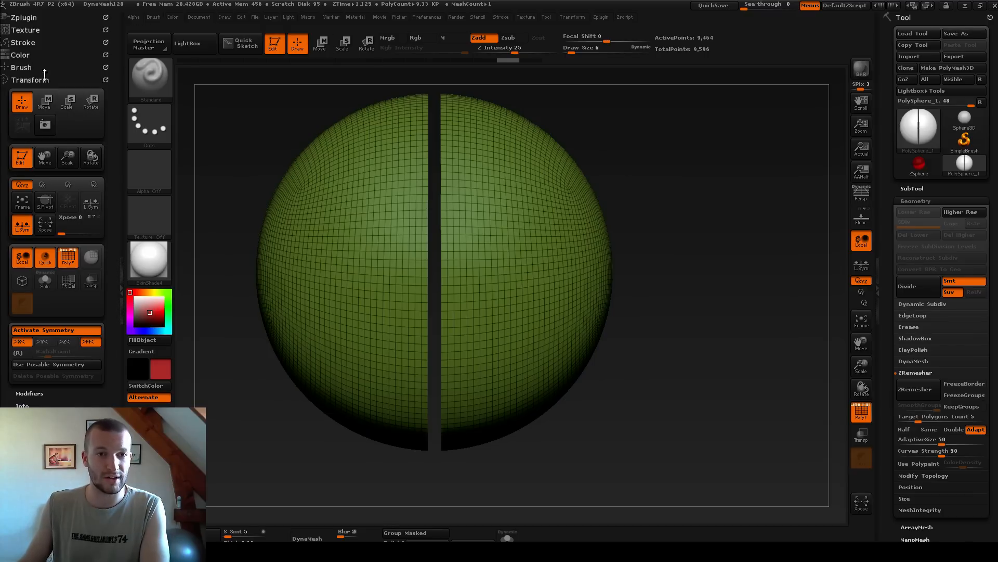
pyautogui.click(43, 341)
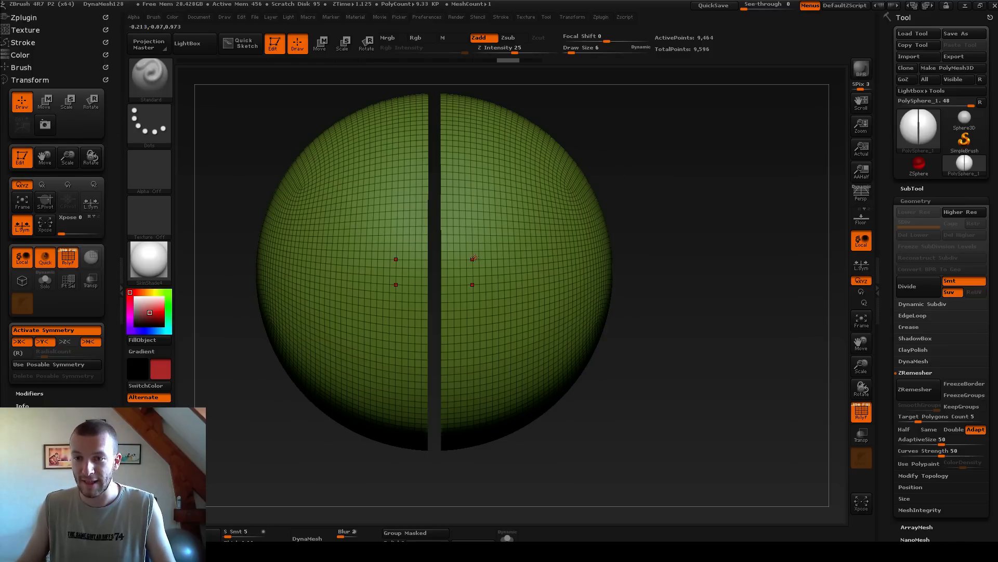
# - Hide the horizontal loop through the upper side pole with SelectLasso, mirrored across X and Y
pyautogui.moveTo(722, 255); pyautogui.dragTo(487, 219)
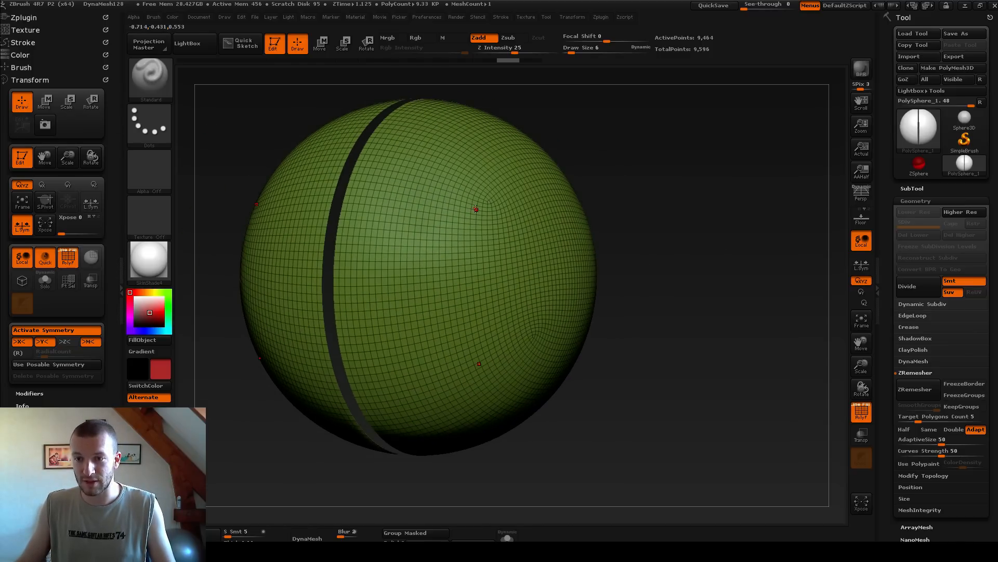
pyautogui.keyDown('alt'); pyautogui.moveTo(691, 147); pyautogui.dragTo(767, 218); pyautogui.keyUp('alt')
pyautogui.hotkey('ctrl', 'shift')
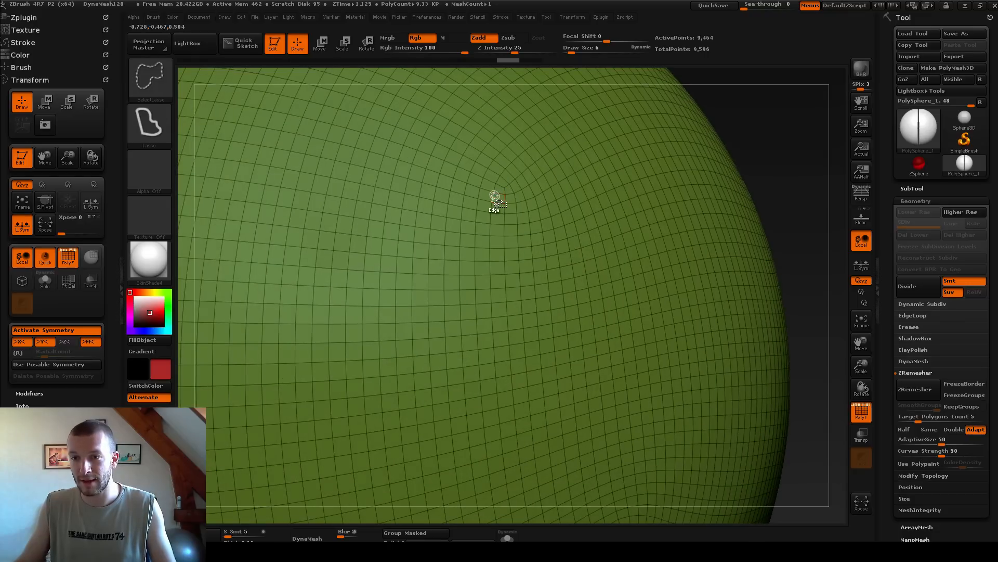
pyautogui.keyDown('ctrl'); pyautogui.keyDown('shift'); pyautogui.click(491, 198); pyautogui.keyUp('shift'); pyautogui.keyUp('ctrl')
# - Hide a second, arched polygon loop just above the bend of the hidden horizontal loop
pyautogui.moveTo(767, 149)
pyautogui.keyDown('alt'); pyautogui.mouseDown()
pyautogui.moveTo(711, 154)
pyautogui.moveTo(726, 186)
pyautogui.moveTo(650, 198)
pyautogui.moveTo(539, 192)
pyautogui.mouseUp(); pyautogui.keyUp('alt')
pyautogui.hotkey('ctrl', 'shift')
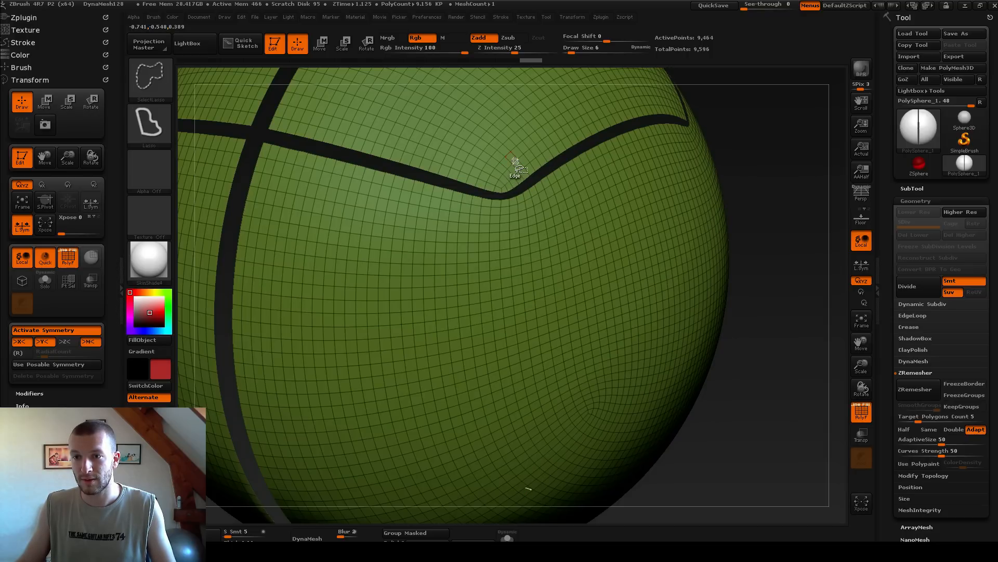
pyautogui.keyDown('ctrl'); pyautogui.keyDown('shift'); pyautogui.click(515, 161); pyautogui.keyUp('shift'); pyautogui.keyUp('ctrl')
pyautogui.moveTo(648, 201)
pyautogui.keyDown('alt'); pyautogui.mouseDown()
pyautogui.moveTo(770, 228)
pyautogui.moveTo(749, 217)
pyautogui.moveTo(784, 215)
pyautogui.moveTo(795, 196)
pyautogui.moveTo(793, 242)
pyautogui.mouseUp(); pyautogui.keyUp('alt')
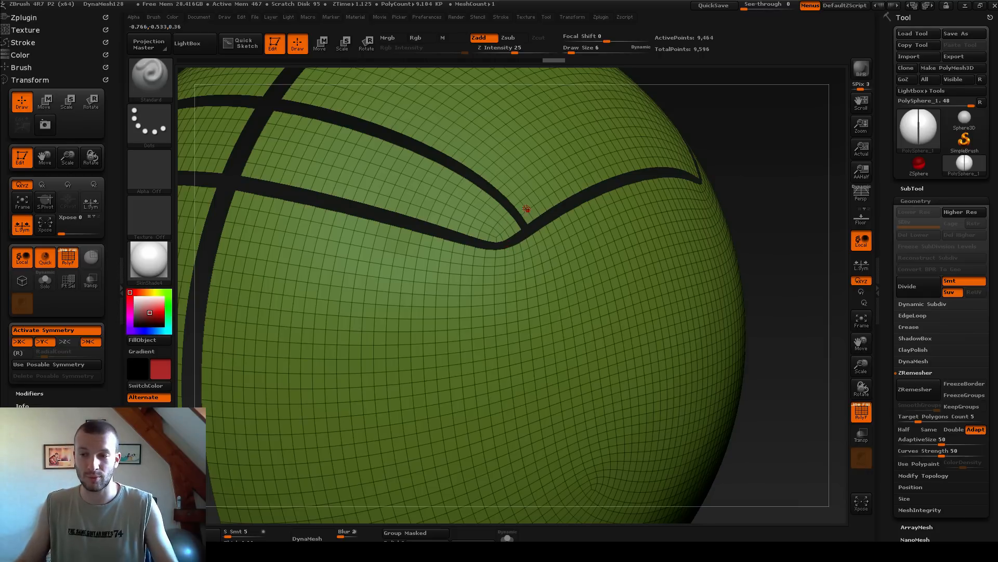
pyautogui.moveTo(807, 204)
pyautogui.keyDown('alt'); pyautogui.mouseDown()
pyautogui.moveTo(788, 219)
pyautogui.moveTo(792, 205)
pyautogui.moveTo(832, 270)
pyautogui.mouseUp(); pyautogui.keyUp('alt')
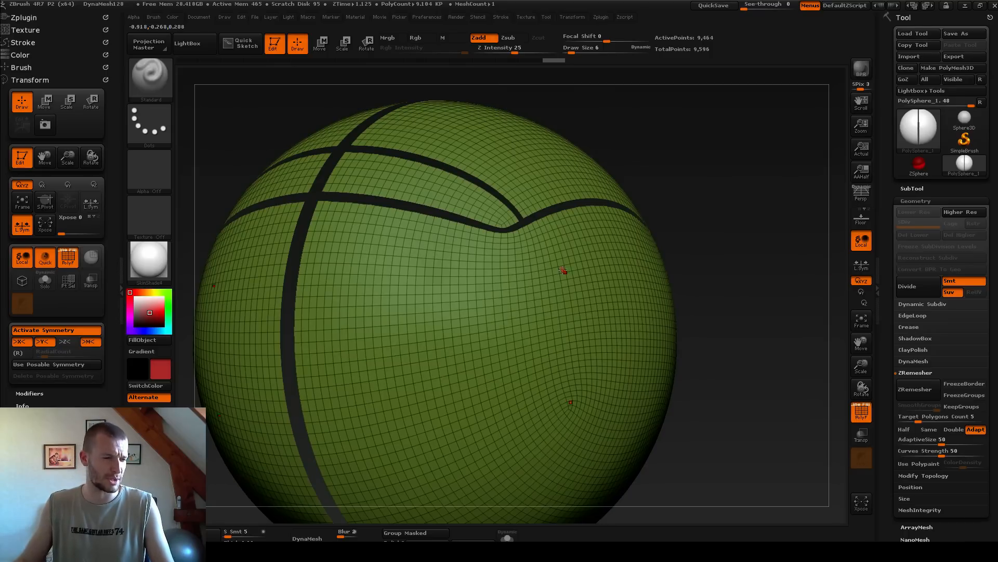
pyautogui.moveTo(676, 229); pyautogui.dragTo(673, 199)
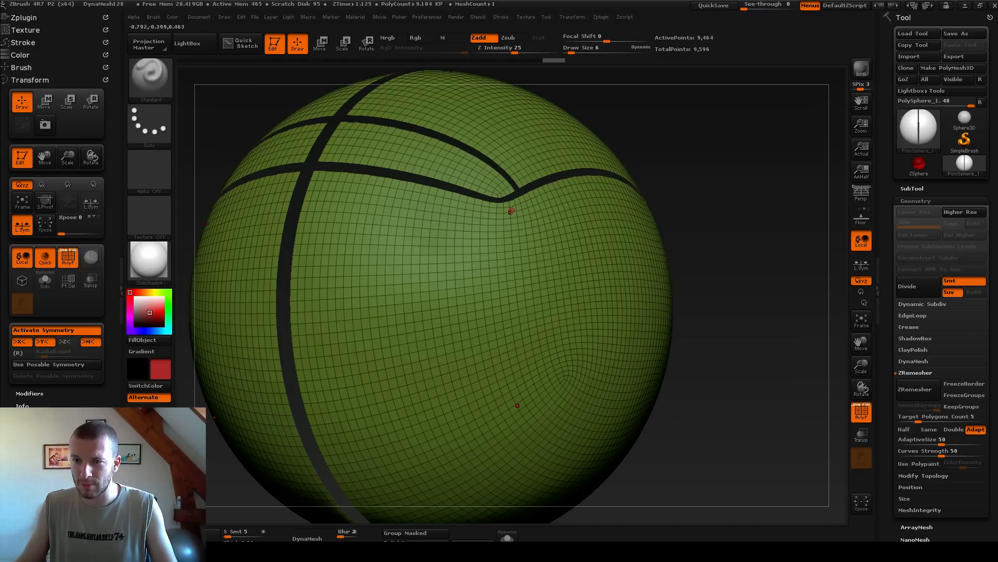
# - Show the whole sphere again and remesh it with ZRemesher while X and Y symmetry are active
pyautogui.hotkey('ctrl', 'shift')
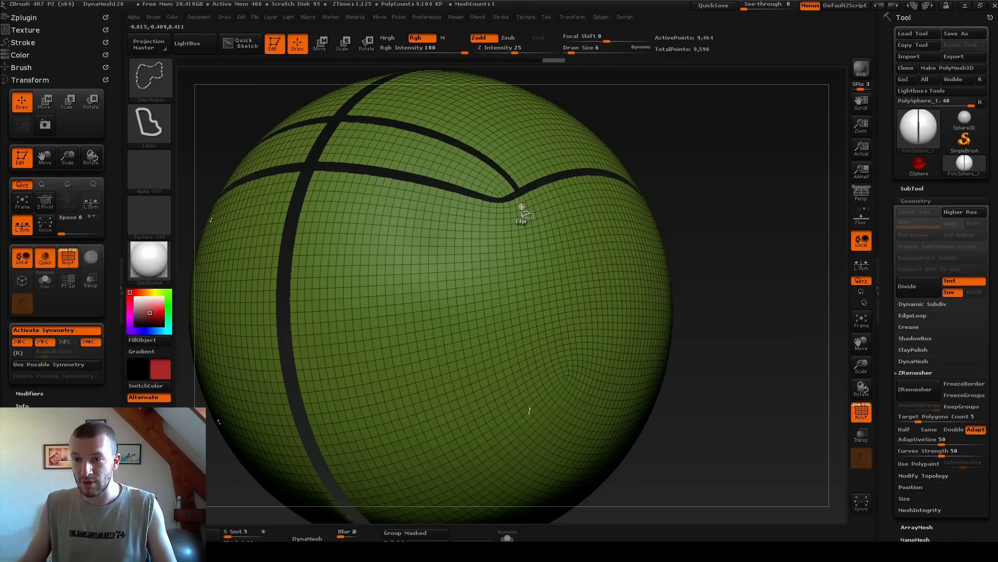
pyautogui.keyDown('ctrl'); pyautogui.keyDown('shift'); pyautogui.click(771, 228); pyautogui.keyUp('shift'); pyautogui.keyUp('ctrl')
pyautogui.moveTo(771, 228)
pyautogui.keyDown('alt'); pyautogui.mouseDown()
pyautogui.moveTo(740, 232)
pyautogui.moveTo(754, 235)
pyautogui.mouseUp(); pyautogui.keyUp('alt')
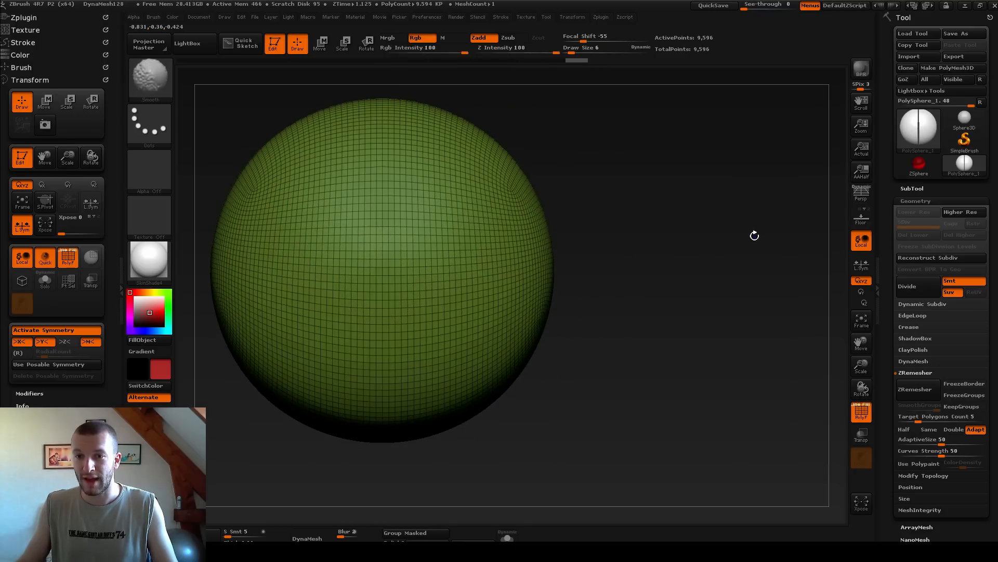
pyautogui.moveTo(597, 296); pyautogui.dragTo(470, 310)
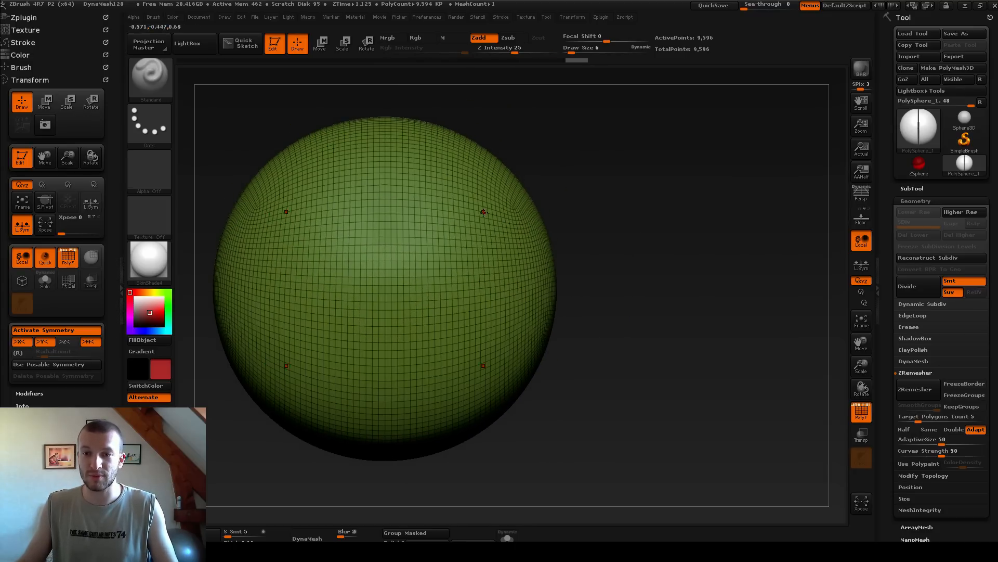
pyautogui.keyDown('alt'); pyautogui.moveTo(664, 144); pyautogui.dragTo(735, 309); pyautogui.keyUp('alt')
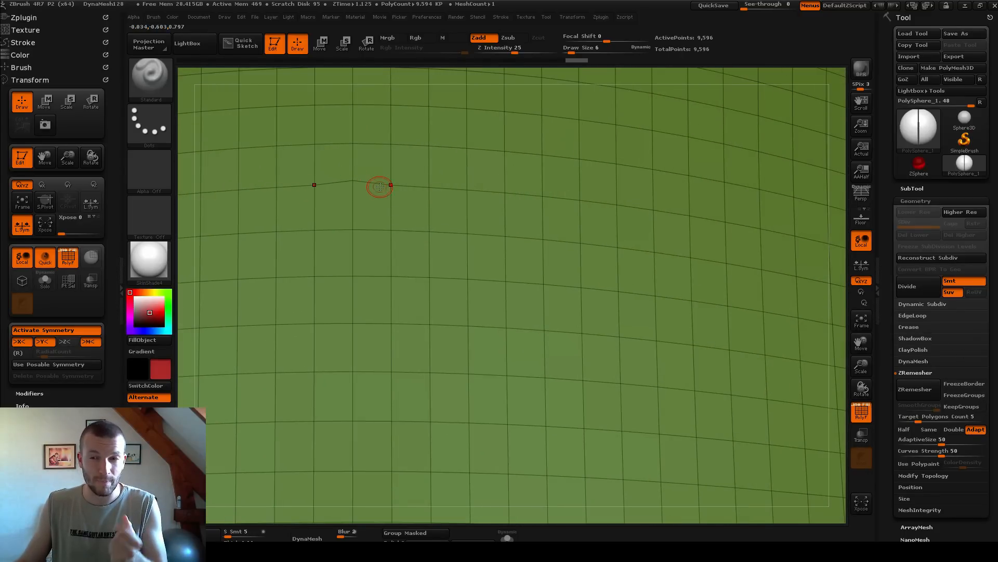
pyautogui.keyDown('alt'); pyautogui.moveTo(836, 283); pyautogui.dragTo(174, 94); pyautogui.keyUp('alt')
pyautogui.keyDown('alt'); pyautogui.moveTo(758, 322); pyautogui.dragTo(732, 323); pyautogui.keyUp('alt')
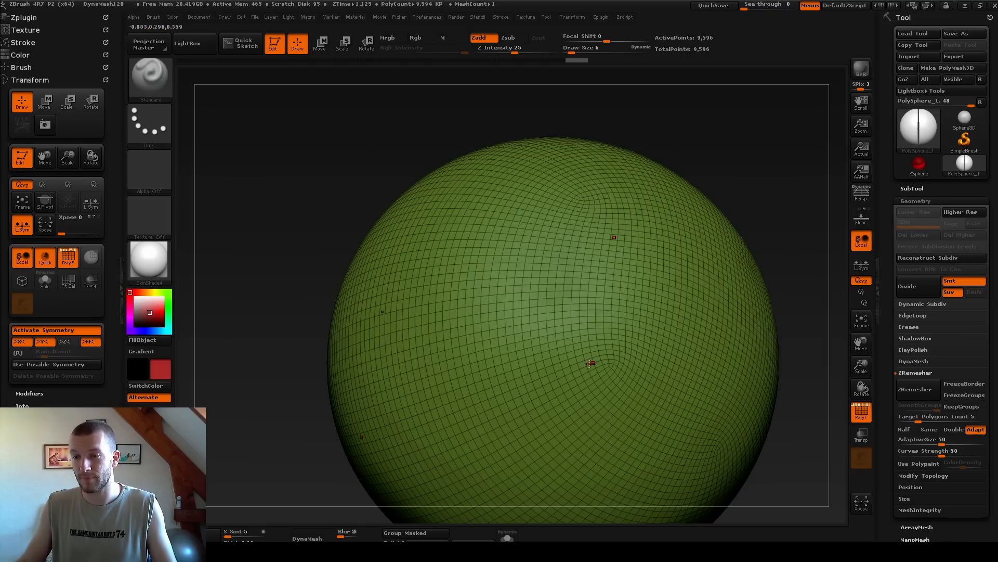
pyautogui.click(919, 391)
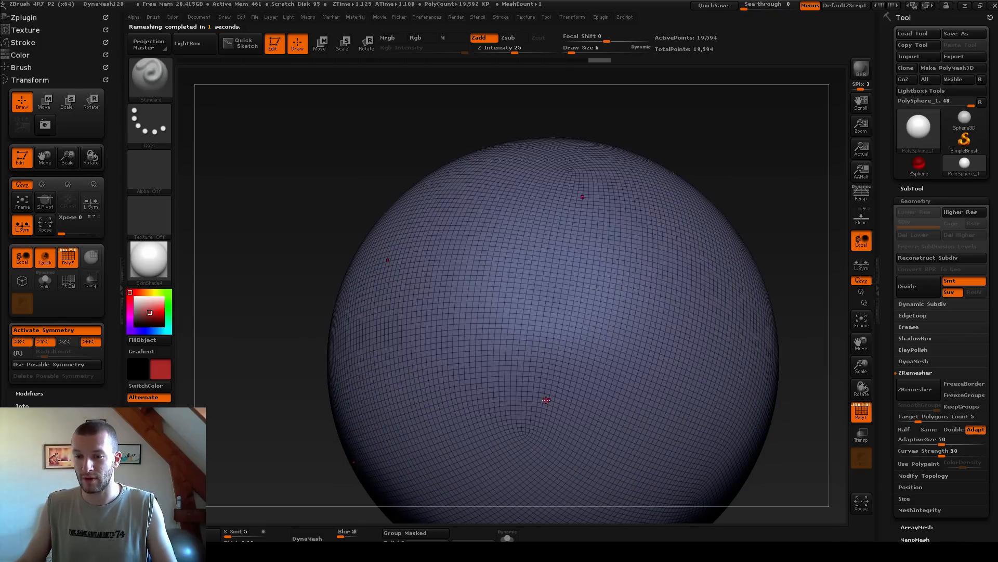
# - Hide the central vertical loop of the remeshed sphere and the horizontal loop bending at the upper side poles
pyautogui.moveTo(773, 165); pyautogui.dragTo(610, 252)
pyautogui.moveTo(611, 253)
pyautogui.keyDown('ctrl'); pyautogui.mouseDown(button='right')
pyautogui.moveTo(738, 202)
pyautogui.moveTo(580, 255)
pyautogui.mouseUp(button='right'); pyautogui.keyUp('ctrl')
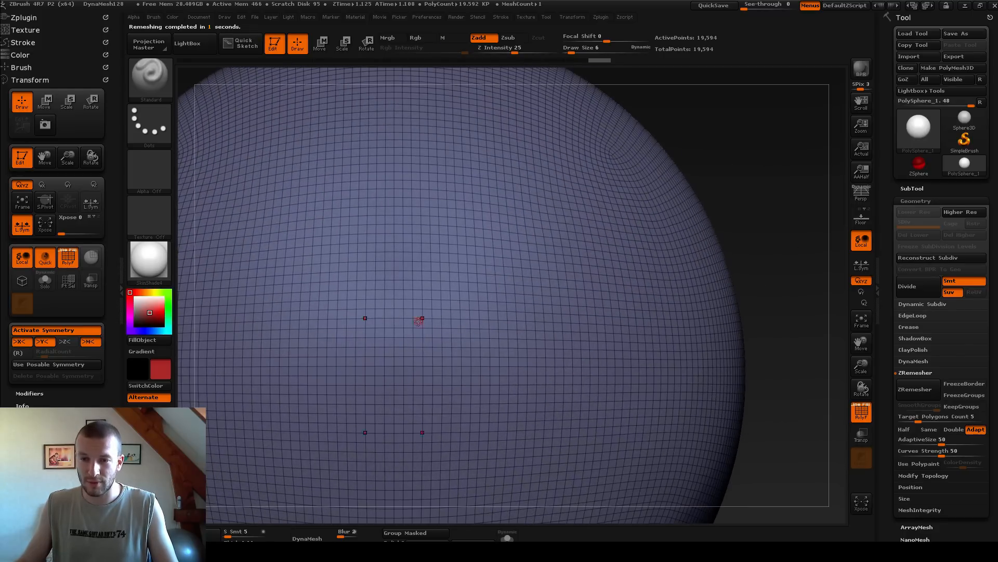
pyautogui.hotkey('ctrl', 'shift')
pyautogui.keyDown('ctrl'); pyautogui.keyDown('shift'); pyautogui.click(398, 318); pyautogui.keyUp('shift'); pyautogui.keyUp('ctrl')
pyautogui.moveTo(780, 151)
pyautogui.keyDown('alt'); pyautogui.mouseDown()
pyautogui.moveTo(756, 227)
pyautogui.moveTo(679, 275)
pyautogui.mouseUp(); pyautogui.keyUp('alt')
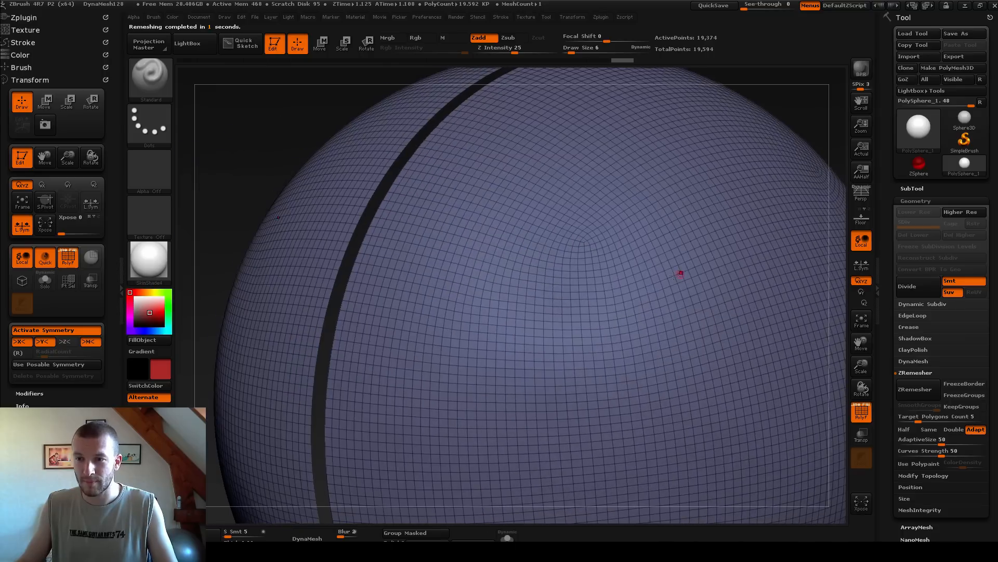
pyautogui.keyDown('ctrl'); pyautogui.keyDown('shift'); pyautogui.click(573, 248); pyautogui.keyUp('shift'); pyautogui.keyUp('ctrl')
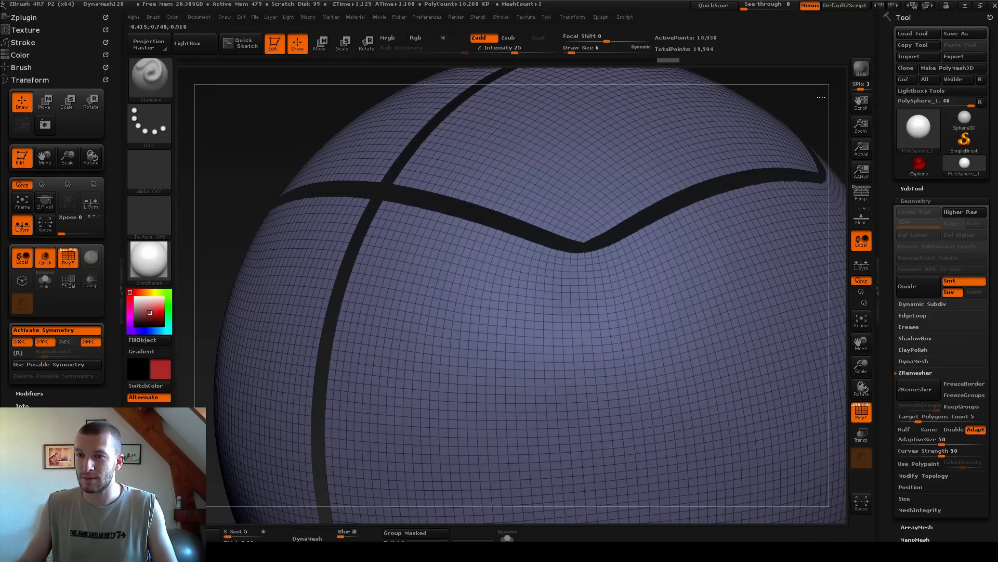
# - Try hiding an arched loop close above the bend of the horizontal loop and undo it
pyautogui.keyDown('alt'); pyautogui.moveTo(823, 95); pyautogui.dragTo(823, 172); pyautogui.keyUp('alt')
pyautogui.keyDown('ctrl'); pyautogui.keyDown('shift'); pyautogui.click(623, 197); pyautogui.keyUp('shift'); pyautogui.keyUp('ctrl')
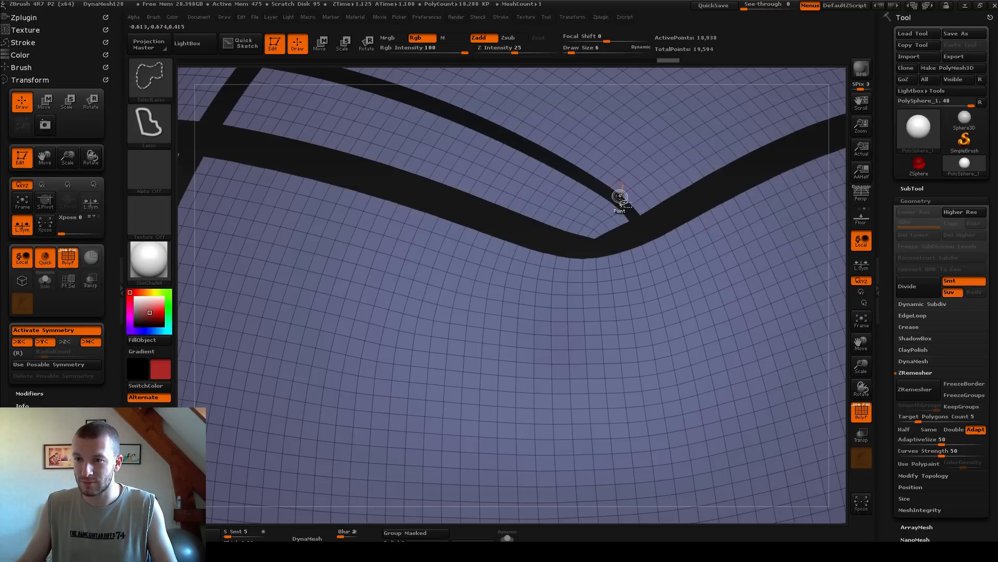
pyautogui.hotkey('ctrl', 'z')
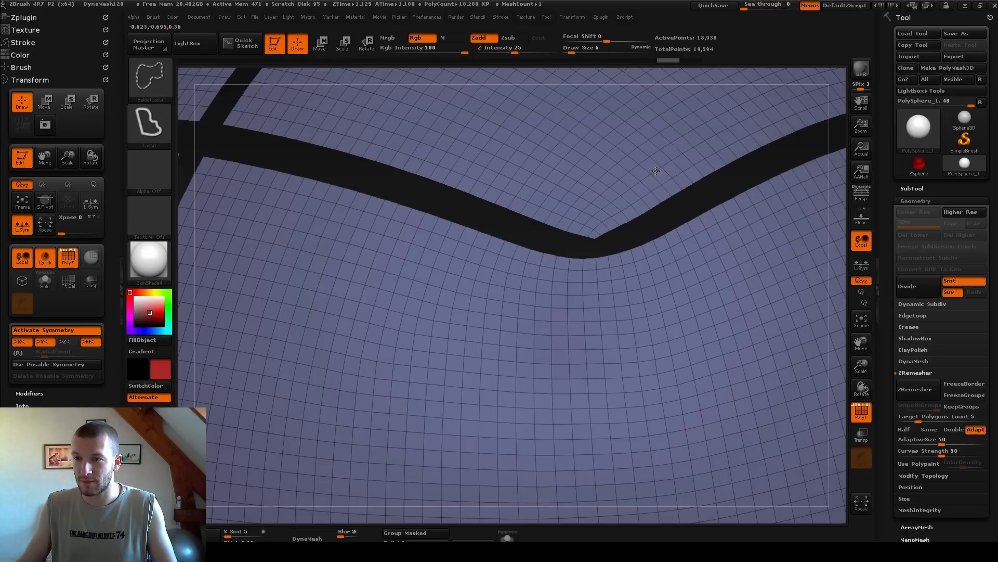
# - Hide the arched loop a few polygons farther from the bend of the horizontal loop and frame the sphere
pyautogui.keyDown('ctrl'); pyautogui.keyDown('shift'); pyautogui.click(666, 165); pyautogui.keyUp('shift'); pyautogui.keyUp('ctrl')
pyautogui.press('f')
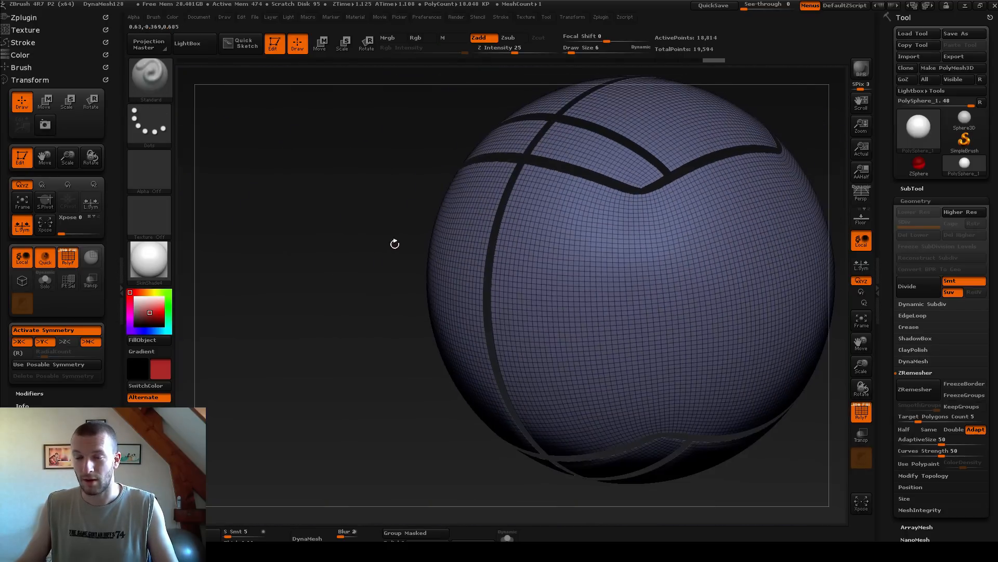
pyautogui.moveTo(323, 282); pyautogui.dragTo(793, 234)
pyautogui.moveTo(811, 196)
pyautogui.keyDown('alt'); pyautogui.mouseDown()
pyautogui.moveTo(867, 280)
pyautogui.moveTo(660, 229)
pyautogui.mouseUp(); pyautogui.keyUp('alt')
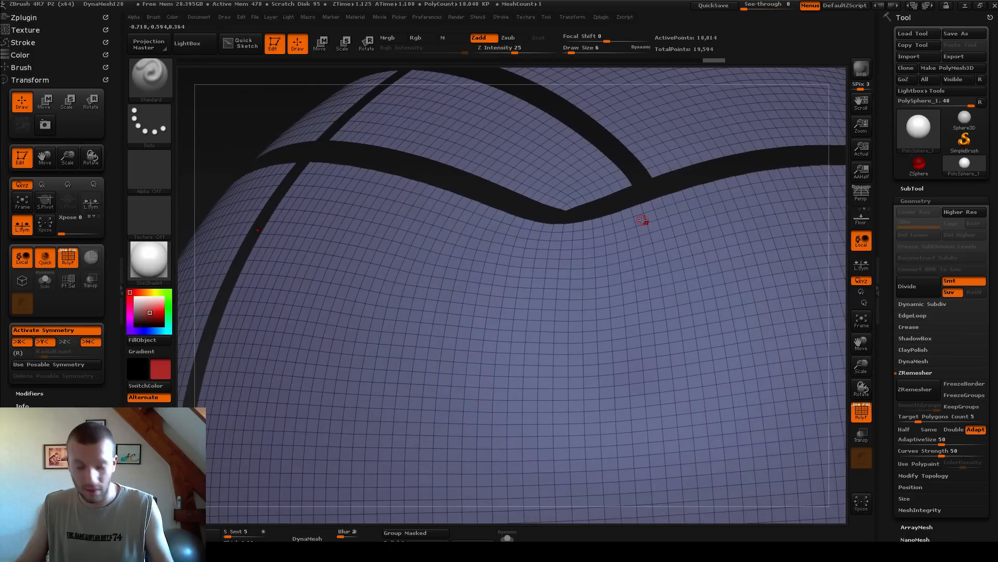
# - Hide the vertical loop that continues down the sphere's side from where the arched loop meets the horizontal loop
pyautogui.hotkey('ctrl', 'shift')
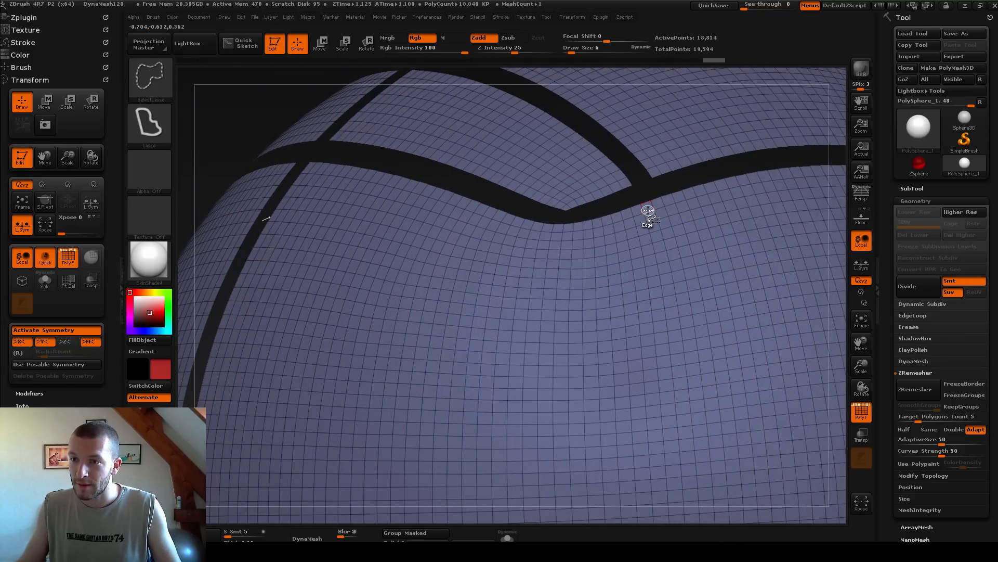
pyautogui.keyDown('ctrl'); pyautogui.keyDown('shift'); pyautogui.click(648, 210); pyautogui.keyUp('shift'); pyautogui.keyUp('ctrl')
pyautogui.keyDown('alt'); pyautogui.moveTo(654, 201); pyautogui.dragTo(455, 161); pyautogui.keyUp('alt')
pyautogui.moveTo(356, 215); pyautogui.dragTo(415, 222)
pyautogui.moveTo(733, 194)
pyautogui.keyDown('alt'); pyautogui.mouseDown()
pyautogui.moveTo(750, 218)
pyautogui.moveTo(705, 191)
pyautogui.mouseUp(); pyautogui.keyUp('alt')
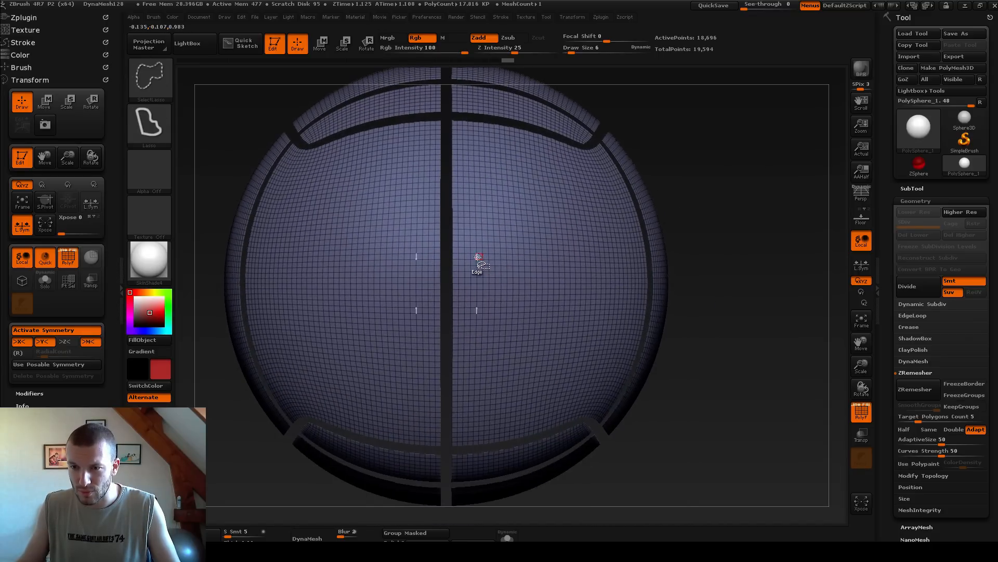
# - Hide a two-polygon-wide vertical loop on each side of the central loop, between the upper and lower horizontal loops
pyautogui.keyDown('ctrl'); pyautogui.keyDown('shift'); pyautogui.click(504, 248); pyautogui.keyUp('shift'); pyautogui.keyUp('ctrl')
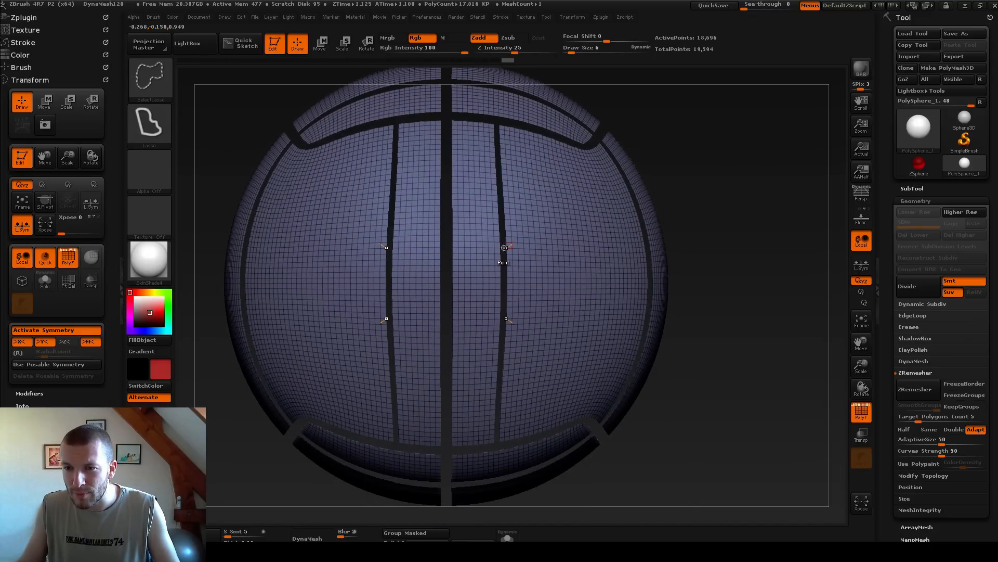
pyautogui.keyDown('ctrl'); pyautogui.keyDown('shift'); pyautogui.click(509, 246); pyautogui.keyUp('shift'); pyautogui.keyUp('ctrl')
pyautogui.keyDown('ctrl'); pyautogui.keyDown('shift'); pyautogui.moveTo(731, 196); pyautogui.dragTo(739, 201); pyautogui.keyUp('shift'); pyautogui.keyUp('ctrl')
pyautogui.keyDown('alt'); pyautogui.moveTo(738, 201); pyautogui.dragTo(764, 245); pyautogui.keyUp('alt')
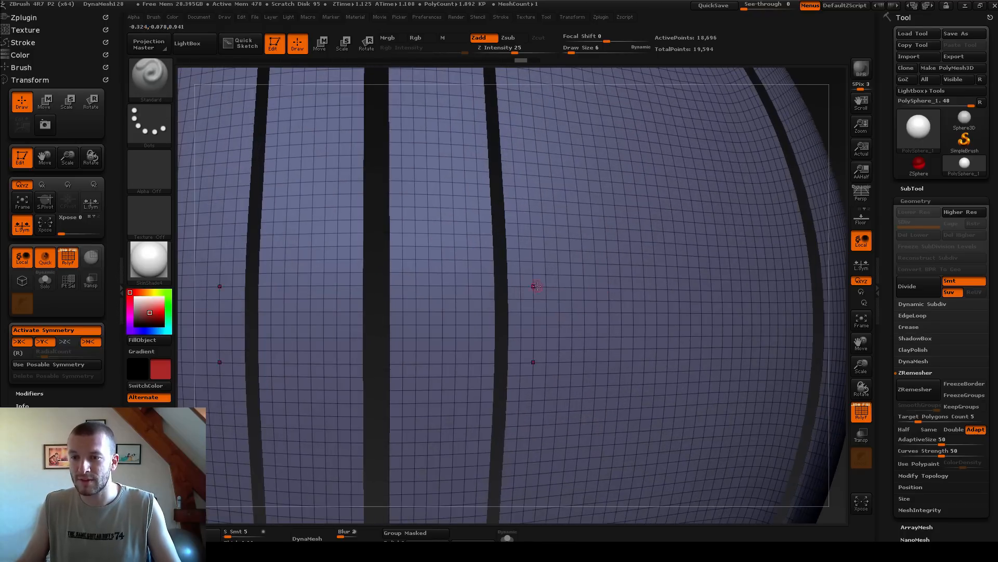
pyautogui.keyDown('ctrl'); pyautogui.keyDown('shift'); pyautogui.click(512, 250); pyautogui.keyUp('shift'); pyautogui.keyUp('ctrl')
pyautogui.press('f')
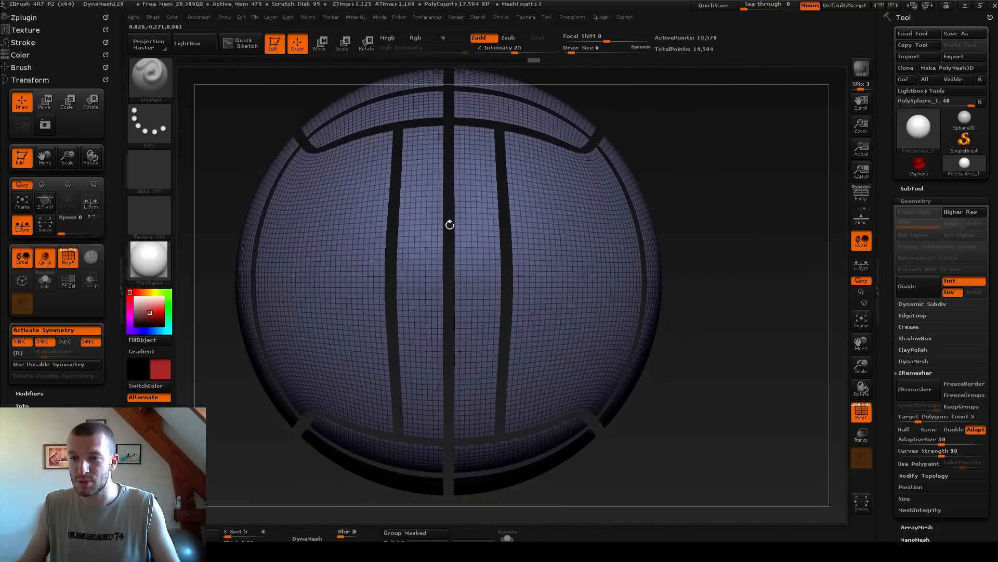
# - Hide a horizontal loop across the large side panels and another nearer the middle across the two narrow central panels
pyautogui.keyDown('alt'); pyautogui.moveTo(682, 203); pyautogui.dragTo(780, 175); pyautogui.keyUp('alt')
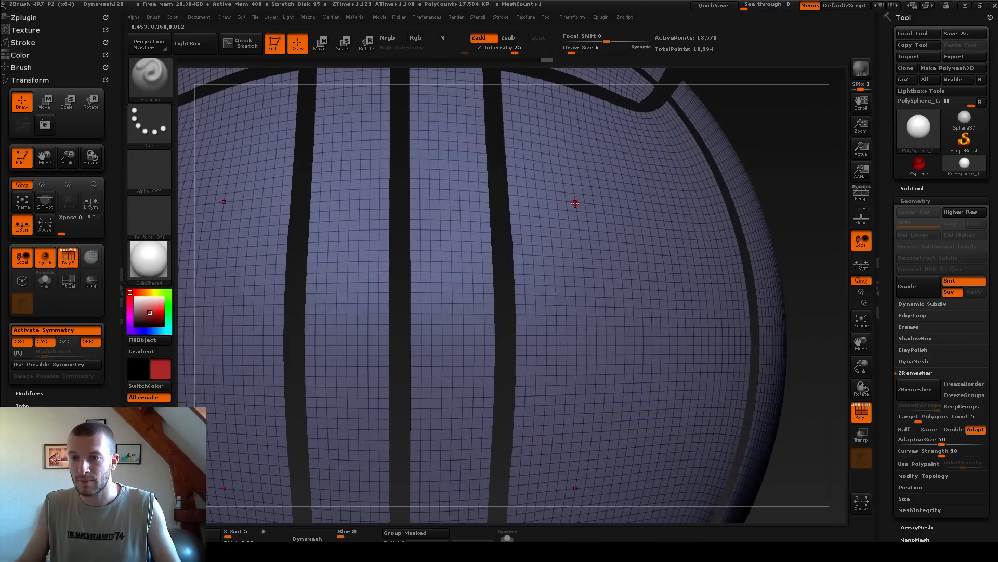
pyautogui.keyDown('ctrl'); pyautogui.keyDown('shift'); pyautogui.click(553, 179); pyautogui.keyUp('shift'); pyautogui.keyUp('ctrl')
pyautogui.keyDown('ctrl'); pyautogui.keyDown('shift'); pyautogui.click(472, 258); pyautogui.keyUp('shift'); pyautogui.keyUp('ctrl')
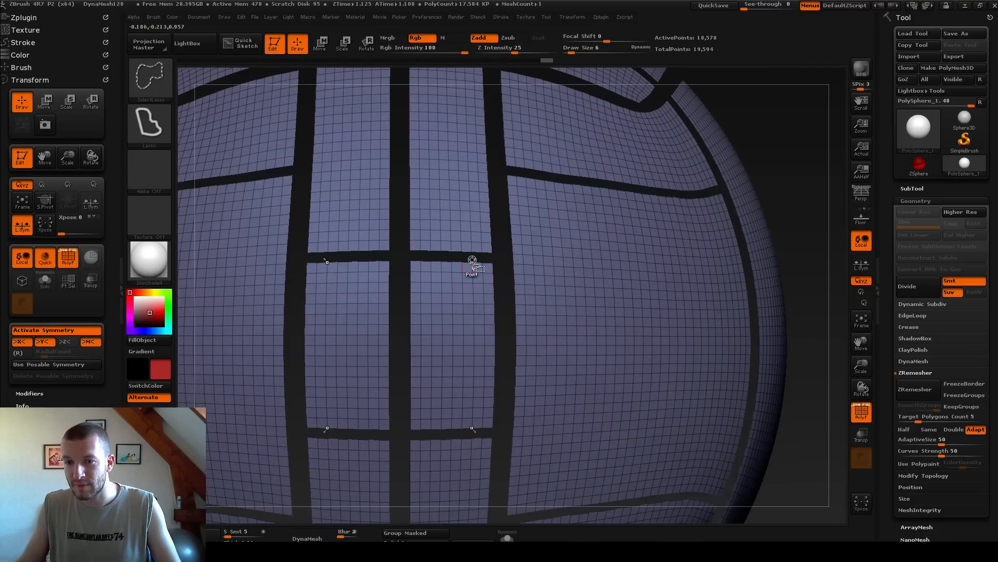
pyautogui.press('f')
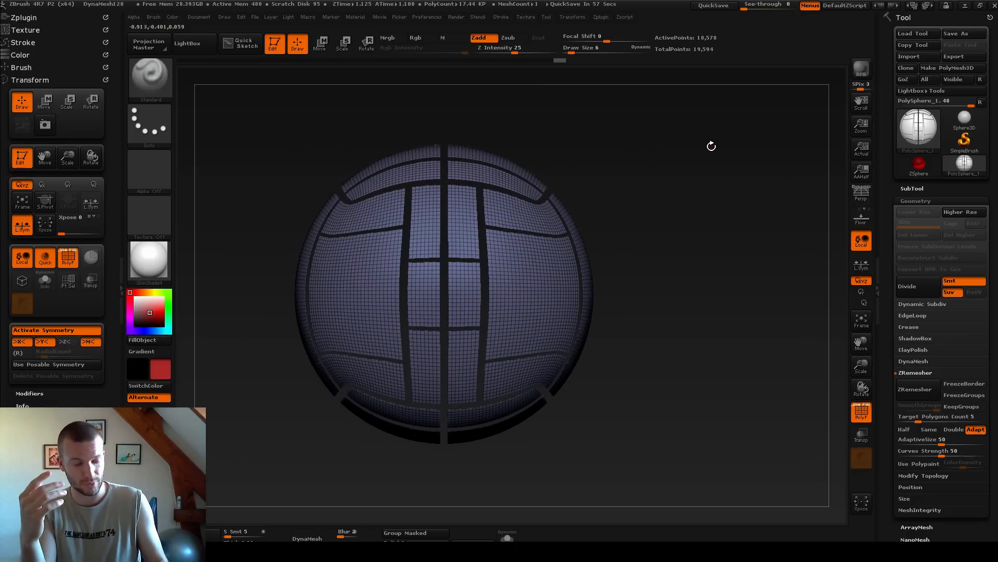
# - Assign the visible panels to their own polygroup and show the whole sphere again
pyautogui.hotkey('ctrl', 'w')
pyautogui.keyDown('ctrl'); pyautogui.keyDown('shift'); pyautogui.click(698, 301); pyautogui.keyUp('shift'); pyautogui.keyUp('ctrl')
pyautogui.moveTo(697, 301); pyautogui.dragTo(677, 297)
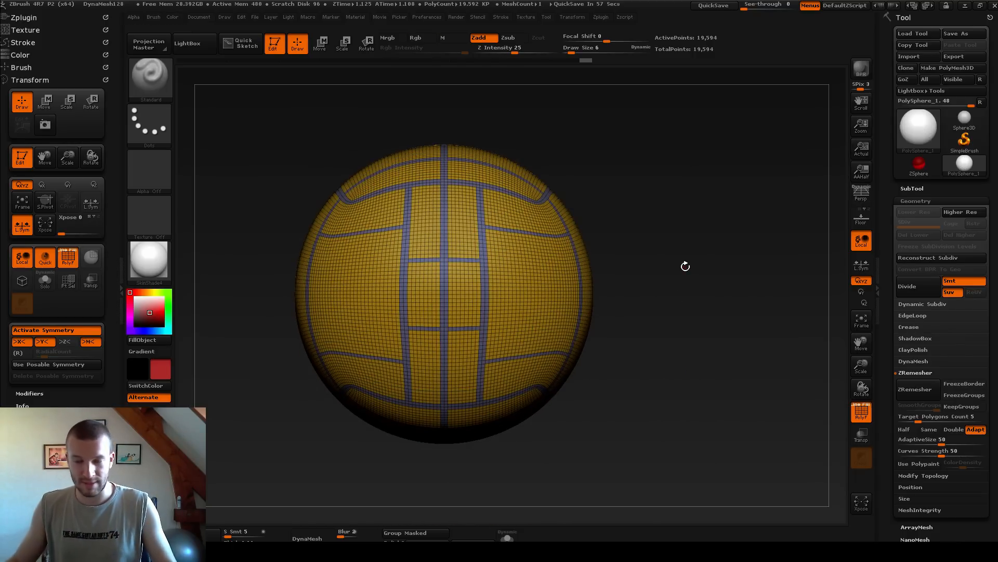
# - Switch the selection brush to SelectRect and isolate the polygroup of strips between the panels
pyautogui.press('f')
pyautogui.keyDown('ctrl'); pyautogui.keyDown('shift'); pyautogui.click(167, 87); pyautogui.keyUp('shift'); pyautogui.keyUp('ctrl')
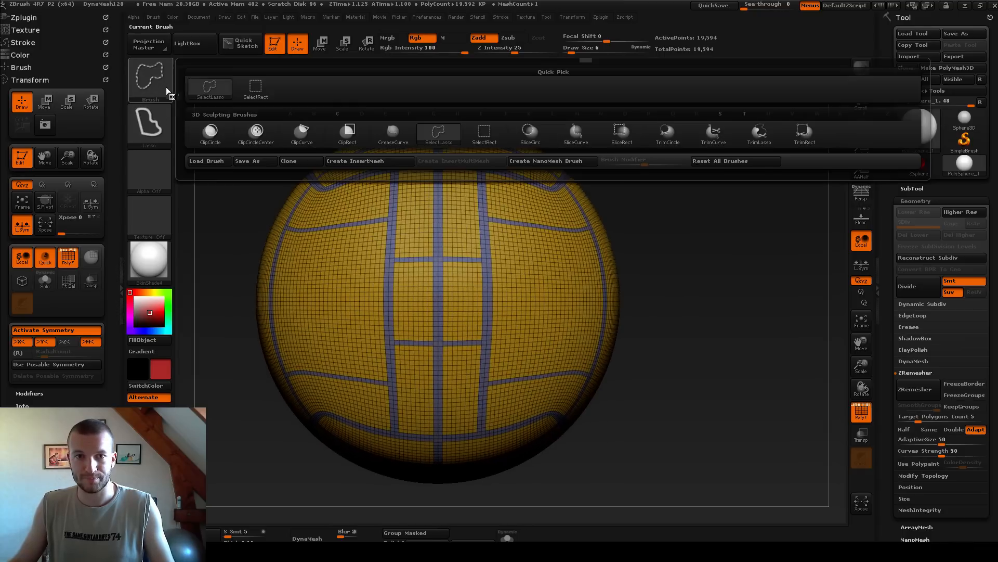
pyautogui.click(267, 87)
pyautogui.keyDown('ctrl'); pyautogui.keyDown('shift'); pyautogui.click(439, 259); pyautogui.keyUp('shift'); pyautogui.keyUp('ctrl')
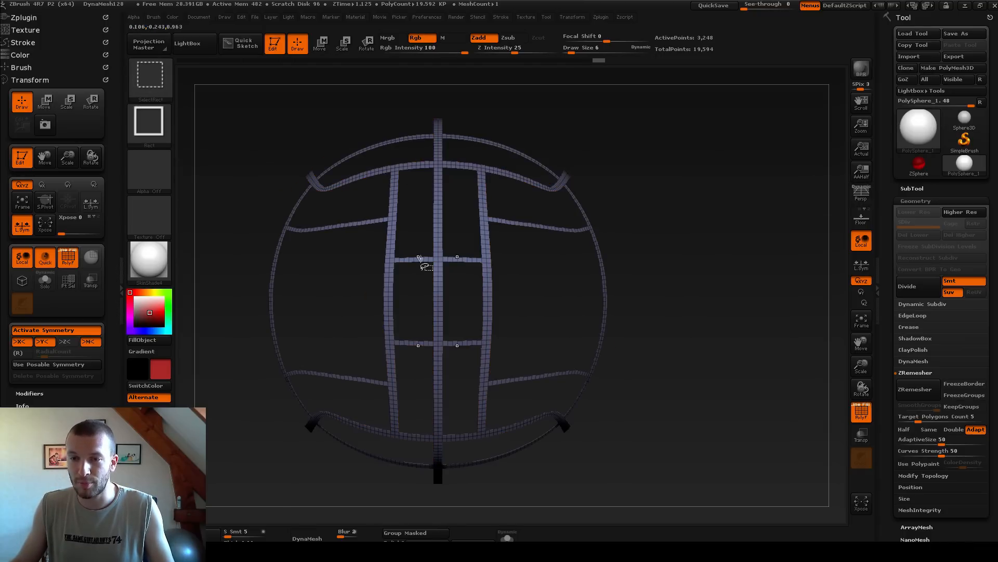
# - Mask the isolated strips, show the whole sphere and invert the mask onto the panels
pyautogui.keyDown('ctrl'); pyautogui.click(728, 242); pyautogui.keyUp('ctrl')
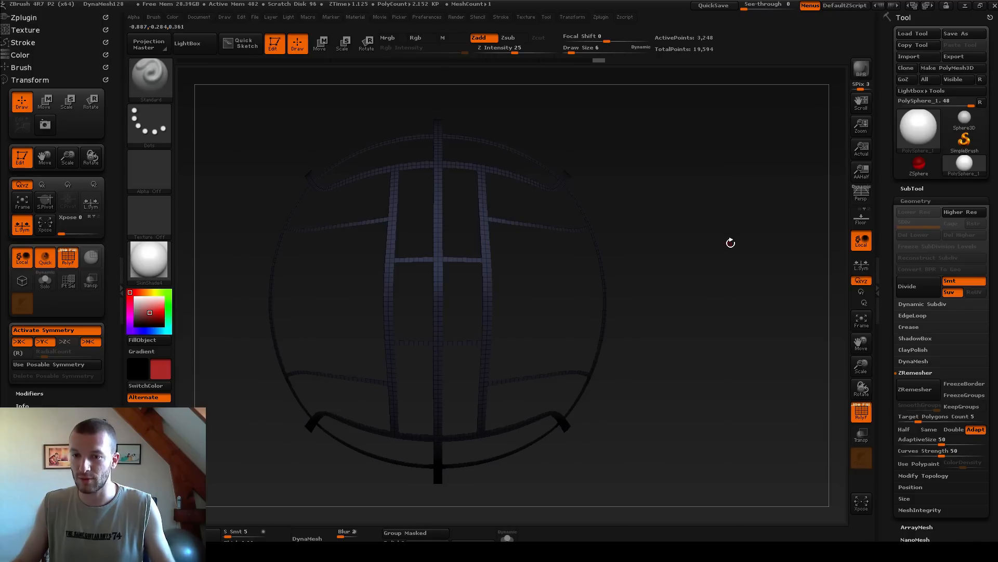
pyautogui.keyDown('ctrl'); pyautogui.keyDown('shift'); pyautogui.click(704, 220); pyautogui.keyUp('shift'); pyautogui.keyUp('ctrl')
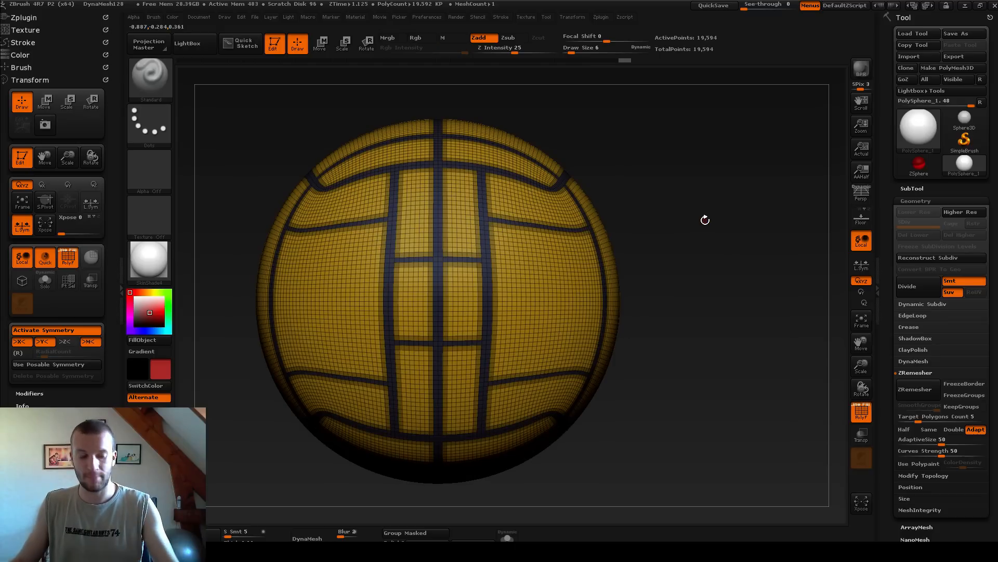
pyautogui.keyDown('ctrl'); pyautogui.click(705, 220); pyautogui.keyUp('ctrl')
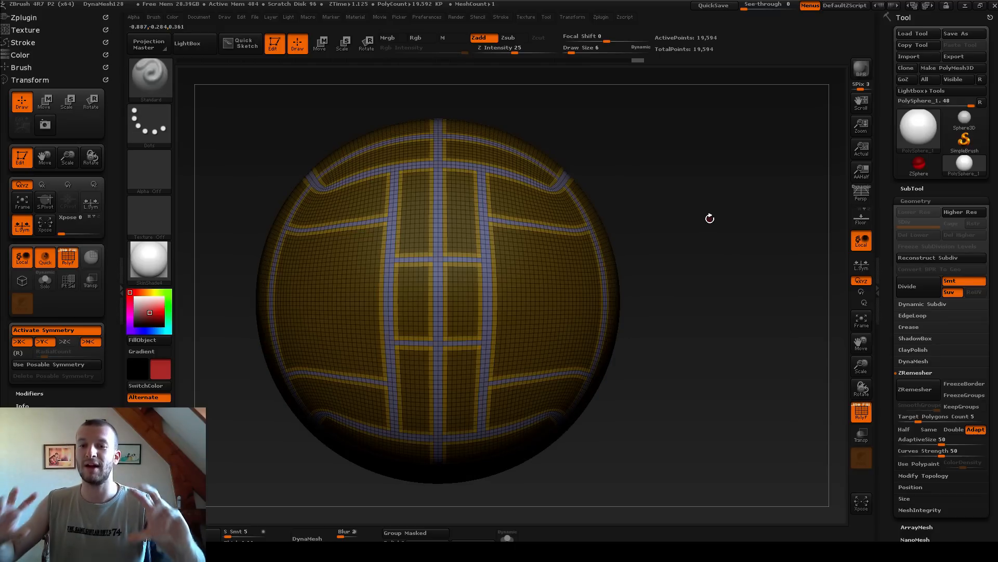
# - Sink the unmasked strips into grooves with the Inflate deformation, starting at -10, and turn off the polyframe display
pyautogui.click(917, 201)
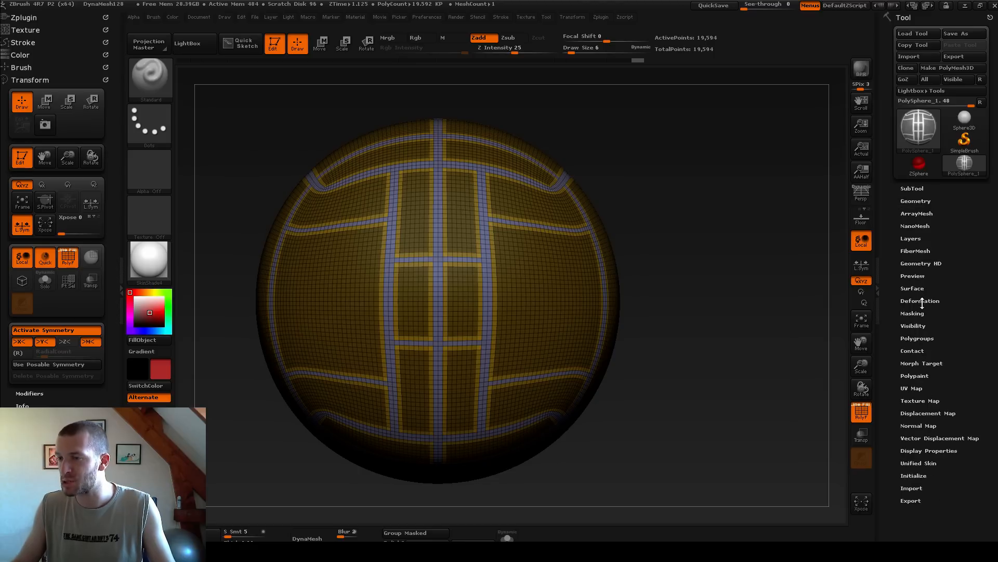
pyautogui.click(921, 301)
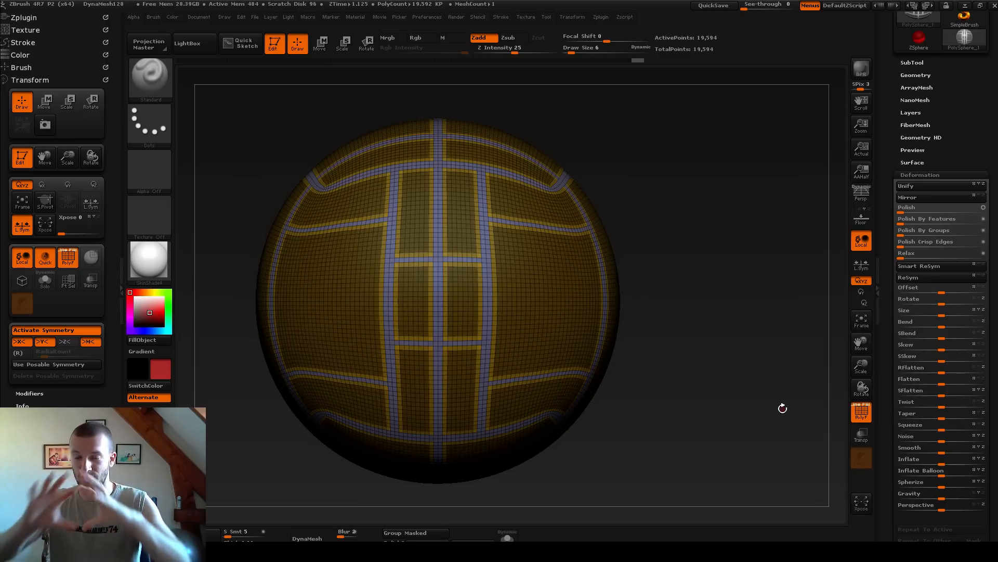
pyautogui.moveTo(759, 407); pyautogui.dragTo(572, 291)
pyautogui.moveTo(290, 263); pyautogui.dragTo(341, 266)
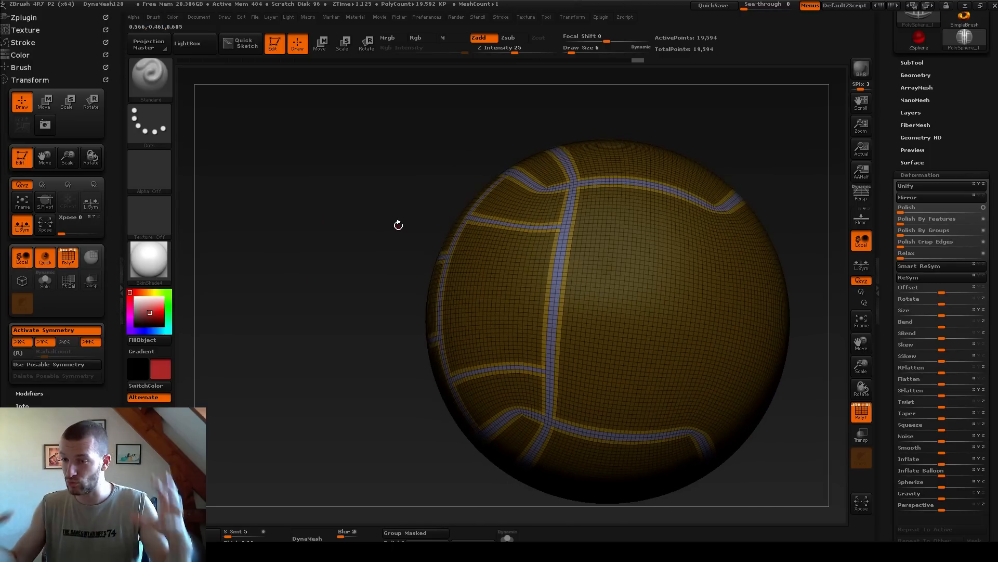
pyautogui.moveTo(388, 224); pyautogui.dragTo(358, 234)
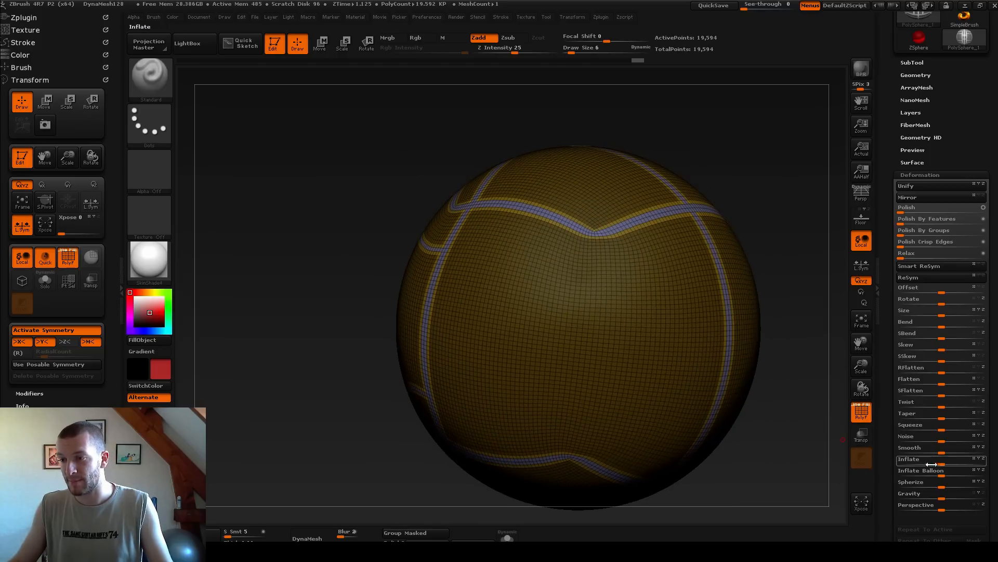
pyautogui.click(937, 462)
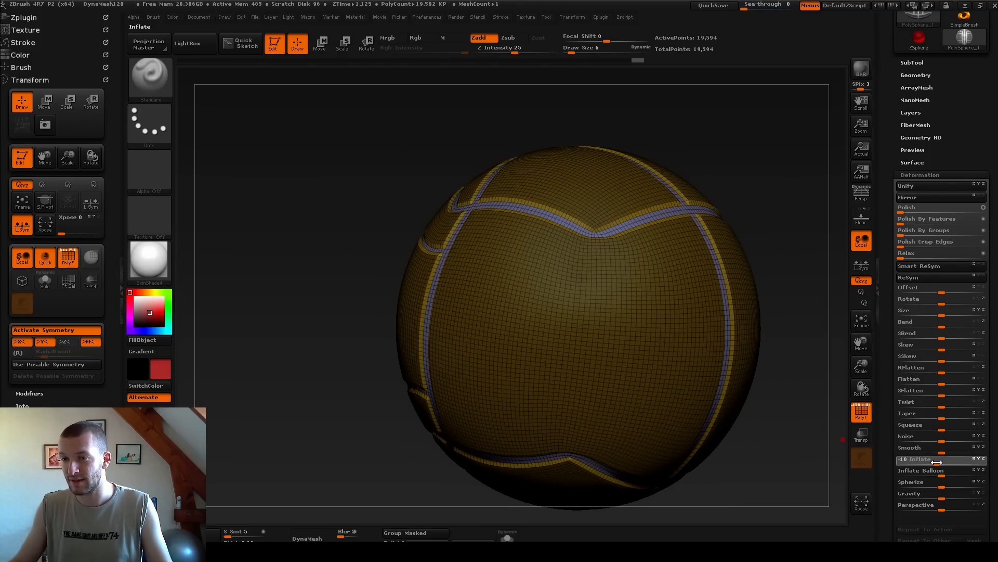
pyautogui.moveTo(935, 463); pyautogui.dragTo(933, 465)
pyautogui.moveTo(780, 460); pyautogui.dragTo(835, 455)
pyautogui.click(864, 416)
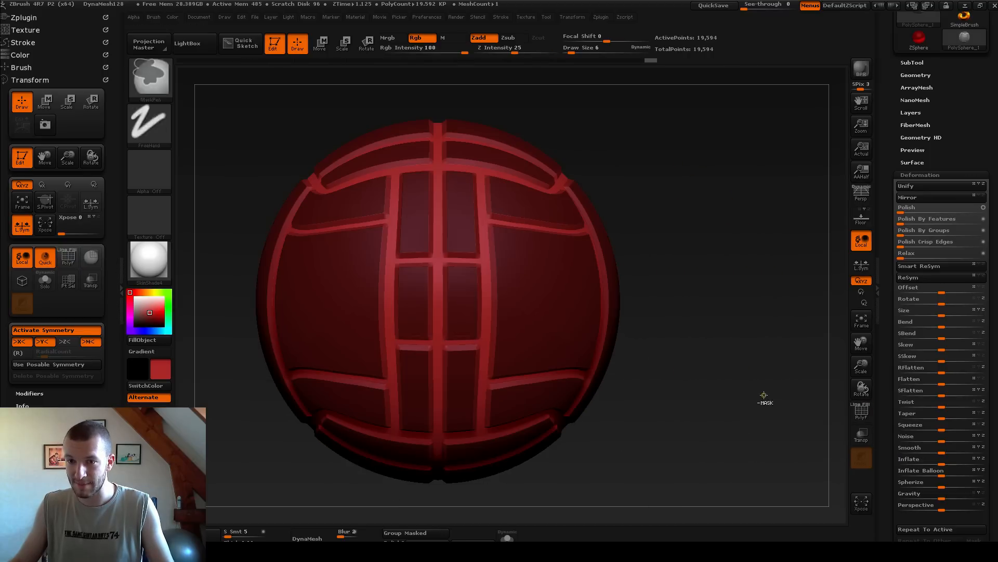
# - Clear the mask to inspect the sunken grooves and bring the panel mask back
pyautogui.moveTo(723, 358)
pyautogui.keyDown('ctrl'); pyautogui.mouseDown()
pyautogui.moveTo(745, 396)
pyautogui.moveTo(700, 380)
pyautogui.moveTo(728, 394)
pyautogui.moveTo(729, 414)
pyautogui.moveTo(705, 423)
pyautogui.moveTo(671, 390)
pyautogui.moveTo(693, 379)
pyautogui.moveTo(671, 350)
pyautogui.moveTo(730, 347)
pyautogui.mouseUp(); pyautogui.keyUp('ctrl')
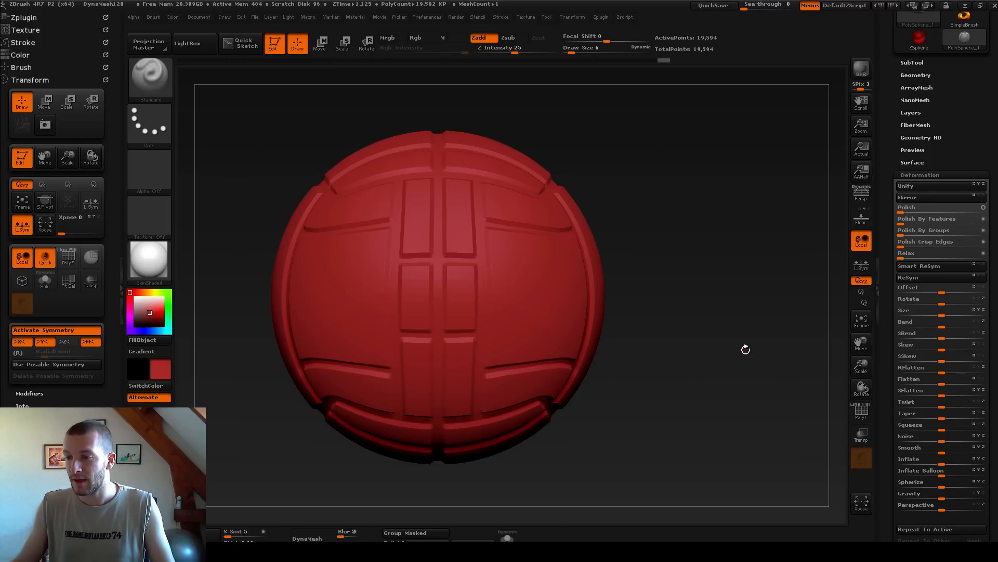
pyautogui.keyDown('ctrl'); pyautogui.click(745, 348); pyautogui.keyUp('ctrl')
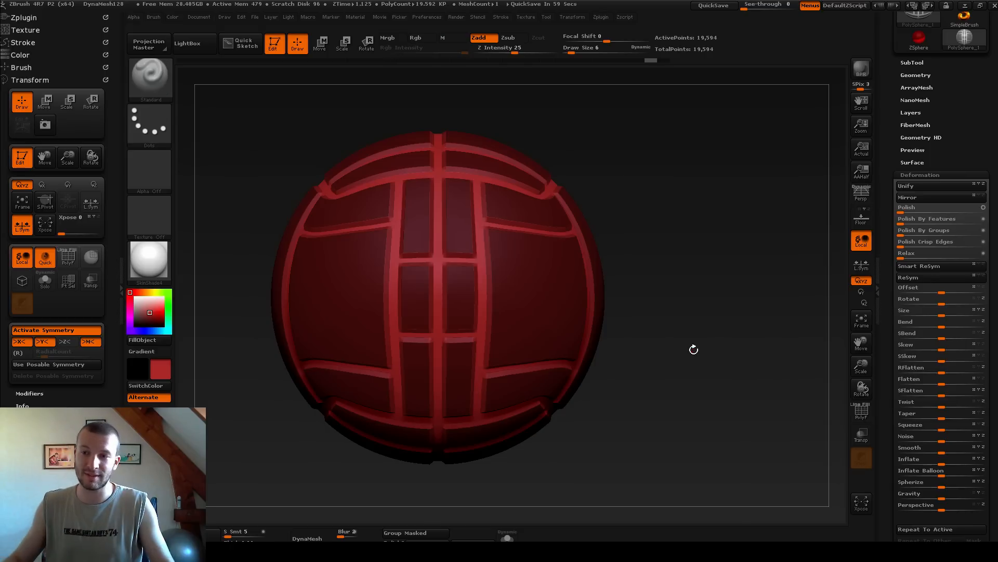
pyautogui.keyDown('alt'); pyautogui.moveTo(591, 143); pyautogui.dragTo(781, 176); pyautogui.keyUp('alt')
pyautogui.keyDown('alt'); pyautogui.moveTo(830, 124); pyautogui.dragTo(580, 137); pyautogui.keyUp('alt')
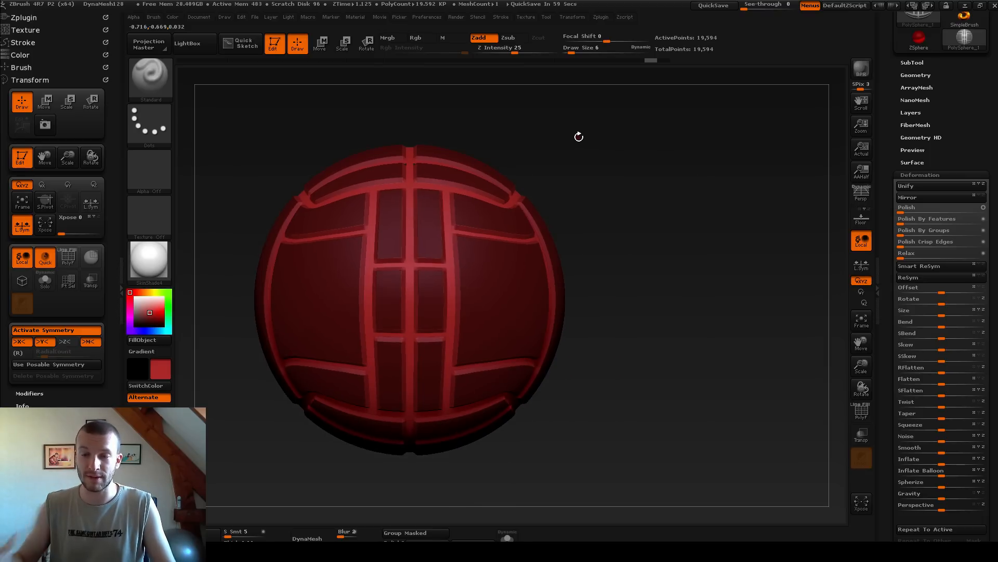
# - Undo the inflation and masking of the sphere and turn the polyframe display back on
pyautogui.hotkey('ctrl', 'z')
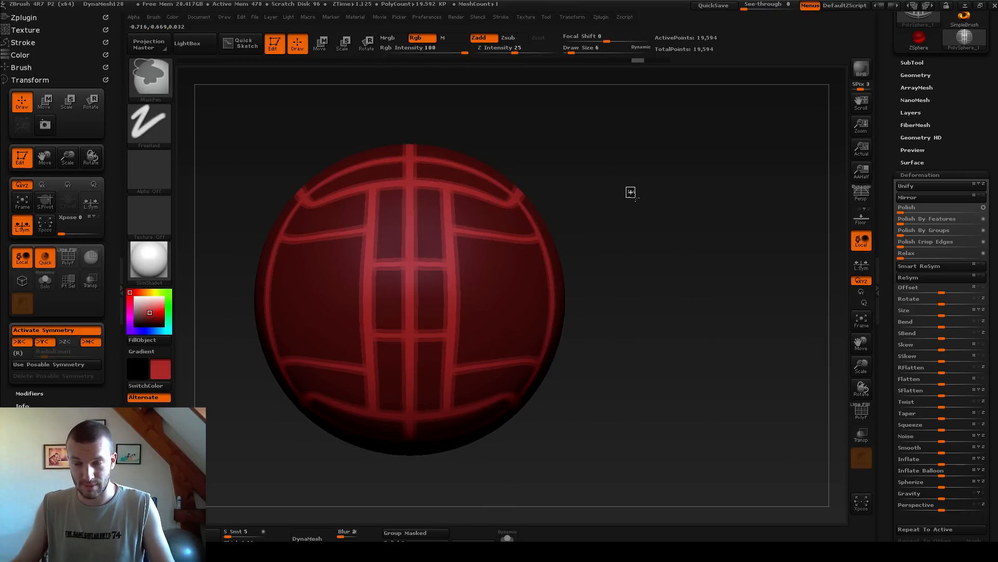
pyautogui.hotkey('ctrl', 'z')
pyautogui.click(862, 411)
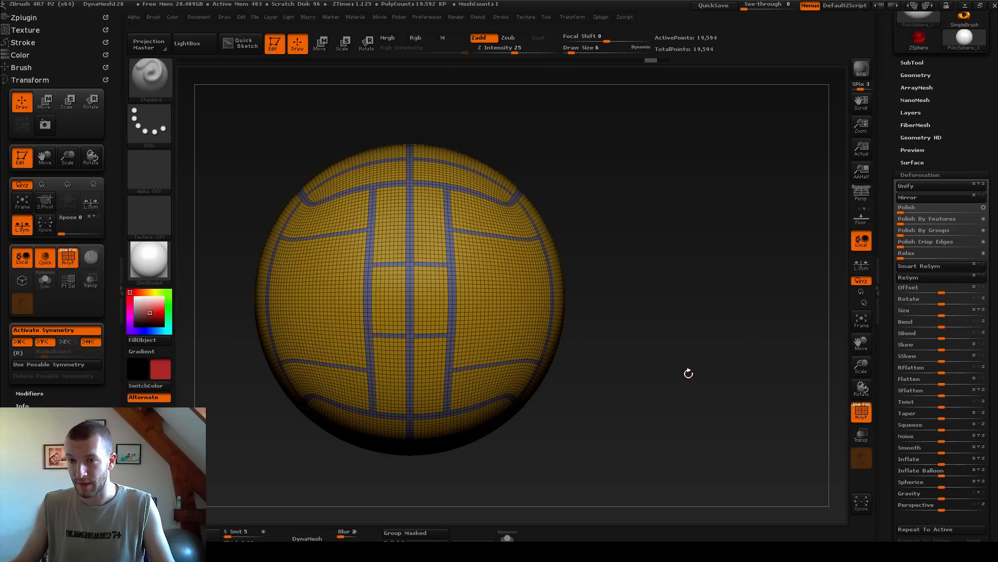
# - Isolate the polygroup of strips between the panels again, hiding all the panels
pyautogui.keyDown('alt'); pyautogui.moveTo(698, 300); pyautogui.dragTo(379, 289); pyautogui.keyUp('alt')
pyautogui.hotkey('ctrl', 'shift')
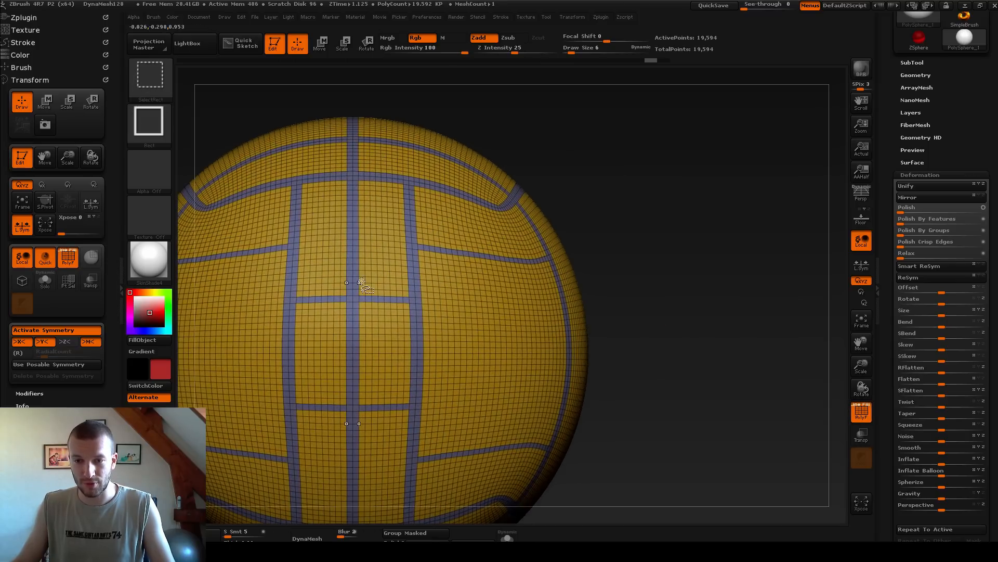
pyautogui.keyDown('ctrl'); pyautogui.keyDown('shift'); pyautogui.click(354, 176); pyautogui.keyUp('shift'); pyautogui.keyUp('ctrl')
pyautogui.moveTo(727, 236); pyautogui.dragTo(758, 185)
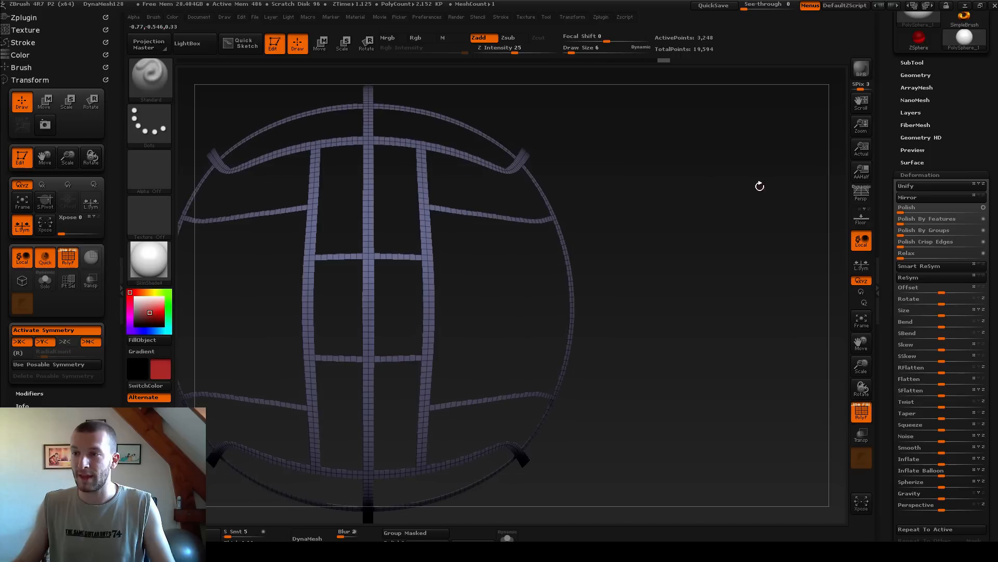
# - Add an edge loop along the open borders of the isolated strips with Edge Loop
pyautogui.click(913, 74)
pyautogui.click(919, 189)
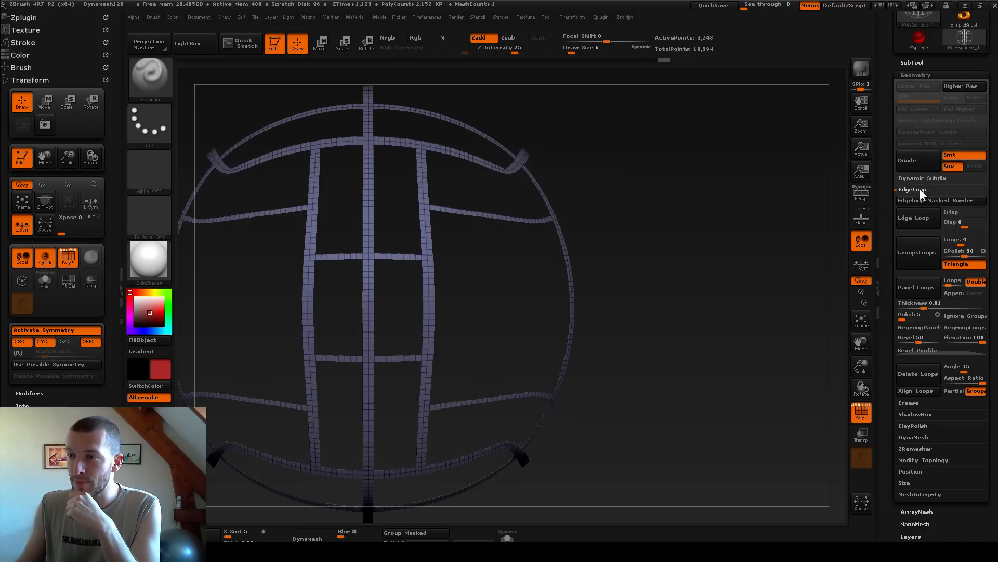
pyautogui.click(911, 220)
# - Examine how the added border loops run through the corners and junctions of the strips
pyautogui.keyDown('ctrl'); pyautogui.moveTo(428, 178); pyautogui.dragTo(541, 307, button='right'); pyautogui.keyUp('ctrl')
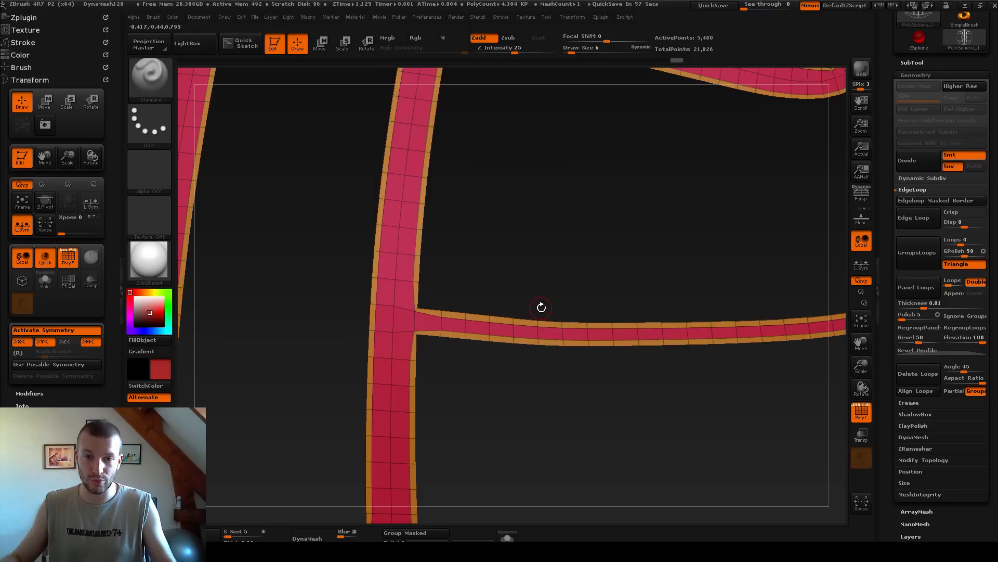
pyautogui.moveTo(463, 213); pyautogui.dragTo(488, 310, button='right')
pyautogui.moveTo(422, 301); pyautogui.dragTo(443, 144, button='right')
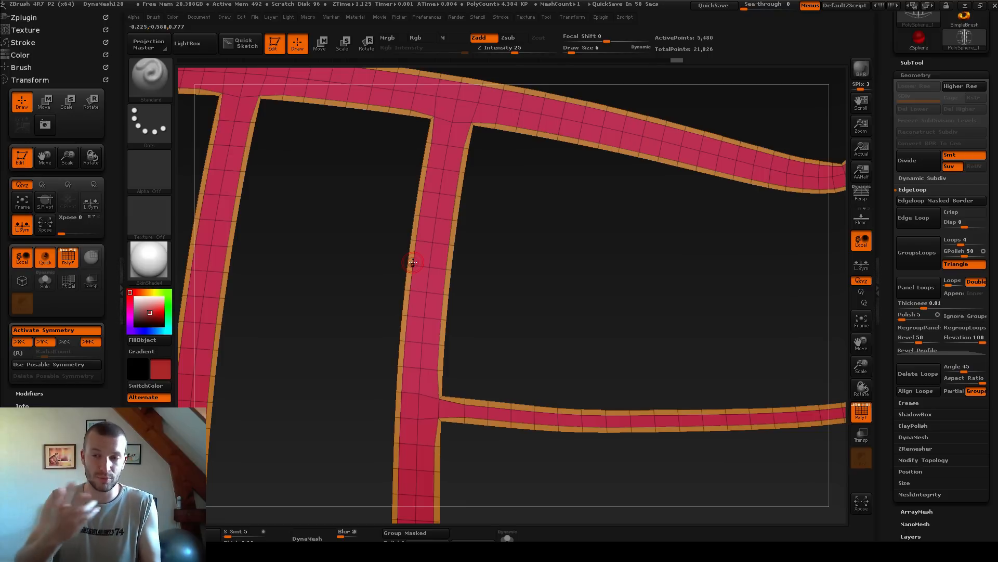
pyautogui.moveTo(547, 227); pyautogui.dragTo(554, 249)
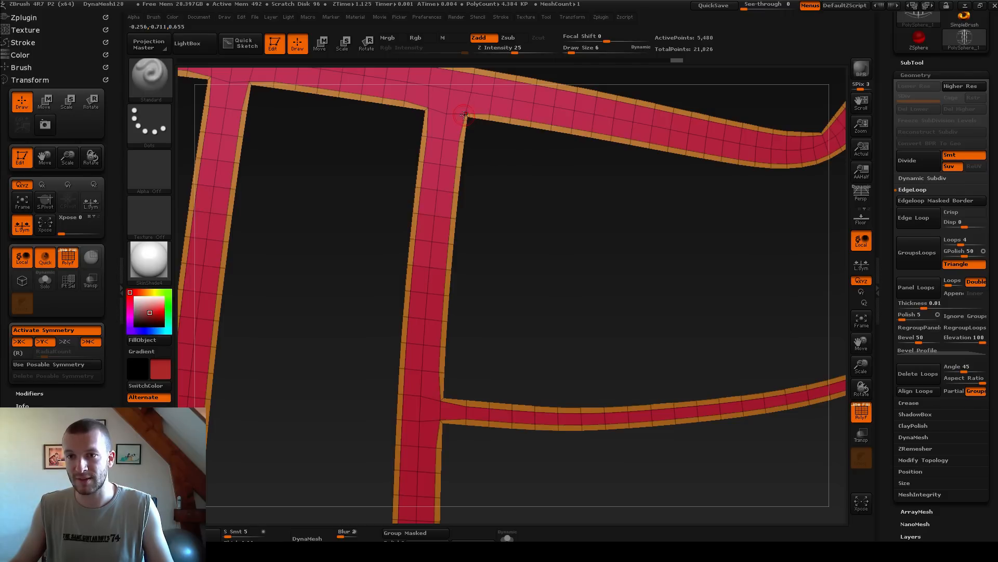
pyautogui.keyDown('alt'); pyautogui.moveTo(485, 348); pyautogui.dragTo(409, 235); pyautogui.keyUp('alt')
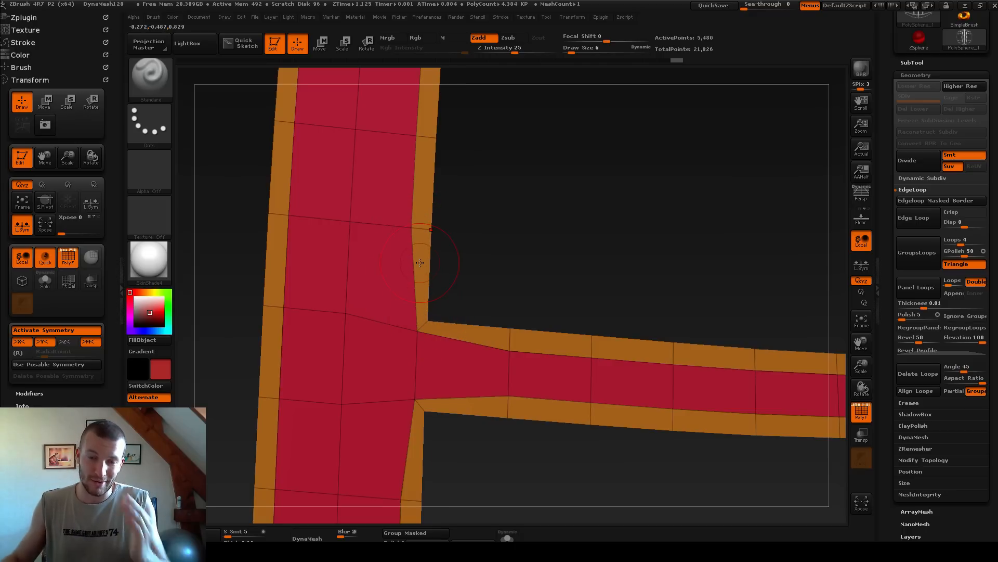
pyautogui.moveTo(486, 263)
pyautogui.mouseDown()
pyautogui.moveTo(530, 249)
pyautogui.moveTo(530, 239)
pyautogui.moveTo(514, 269)
pyautogui.moveTo(462, 249)
pyautogui.mouseUp()
# - Switch to the Move brush with draw size 1 and try moving the inner corner point of a strip junction sideways
pyautogui.press('b')
pyautogui.press('m')
pyautogui.press('v')
pyautogui.press('space')
pyautogui.moveTo(416, 333); pyautogui.dragTo(397, 339)
pyautogui.moveTo(515, 252); pyautogui.dragTo(477, 262)
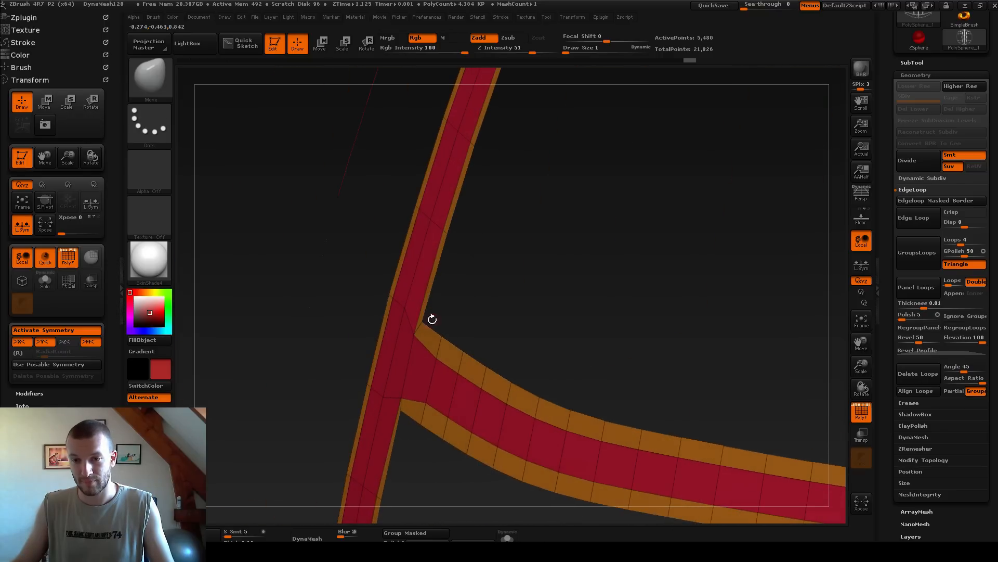
pyautogui.moveTo(417, 335); pyautogui.dragTo(277, 331)
pyautogui.moveTo(516, 317)
pyautogui.mouseDown()
pyautogui.moveTo(545, 323)
pyautogui.moveTo(526, 278)
pyautogui.moveTo(510, 296)
pyautogui.moveTo(524, 305)
pyautogui.mouseUp()
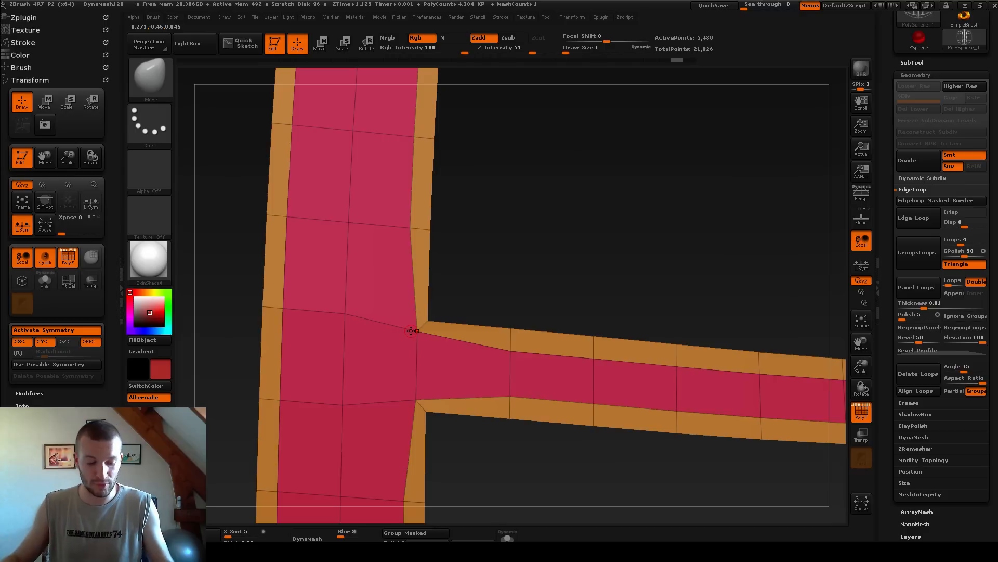
# - Pull the junction's upper inner corner point diagonally down into the vertical strip, undoing the first pull and repeating it over a shorter distance
pyautogui.moveTo(414, 329); pyautogui.dragTo(331, 396)
pyautogui.moveTo(575, 256); pyautogui.dragTo(580, 307)
pyautogui.hotkey('ctrl', 'z')
pyautogui.moveTo(418, 327); pyautogui.dragTo(372, 372)
pyautogui.moveTo(459, 317); pyautogui.dragTo(467, 276)
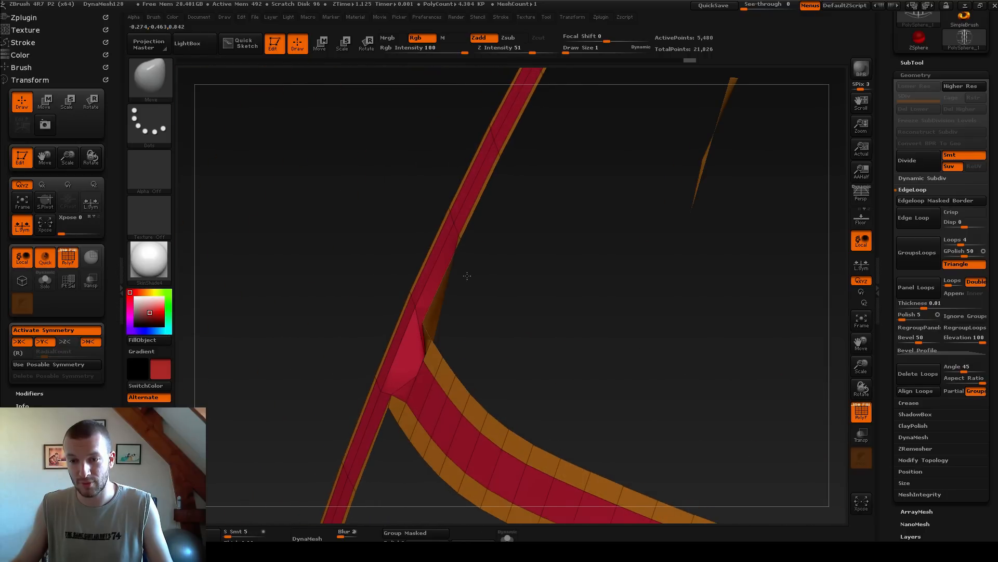
# - Try pulling the strip junction's upper and lower inner corner points diagonally into the vertical strip
pyautogui.moveTo(535, 346); pyautogui.dragTo(486, 357)
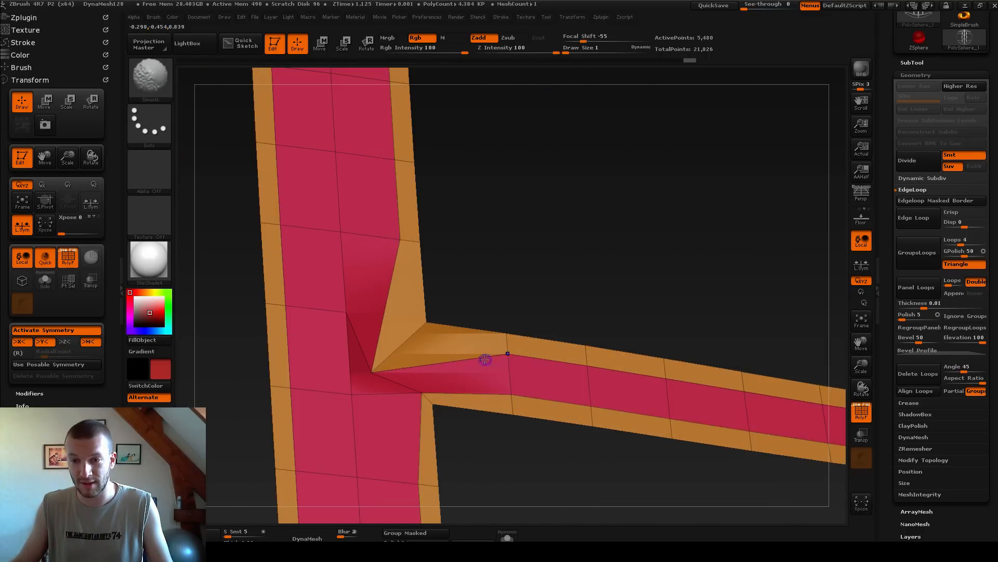
pyautogui.moveTo(418, 330); pyautogui.dragTo(376, 372)
pyautogui.moveTo(559, 272)
pyautogui.mouseDown()
pyautogui.moveTo(526, 272)
pyautogui.moveTo(500, 288)
pyautogui.moveTo(525, 306)
pyautogui.moveTo(408, 335)
pyautogui.mouseUp()
pyautogui.moveTo(422, 389); pyautogui.dragTo(408, 379)
# - Toggle between the whole sphere and the isolated strips, and undo the flat border edge loop on the strips
pyautogui.keyDown('alt'); pyautogui.moveTo(504, 272); pyautogui.dragTo(111, 188); pyautogui.keyUp('alt')
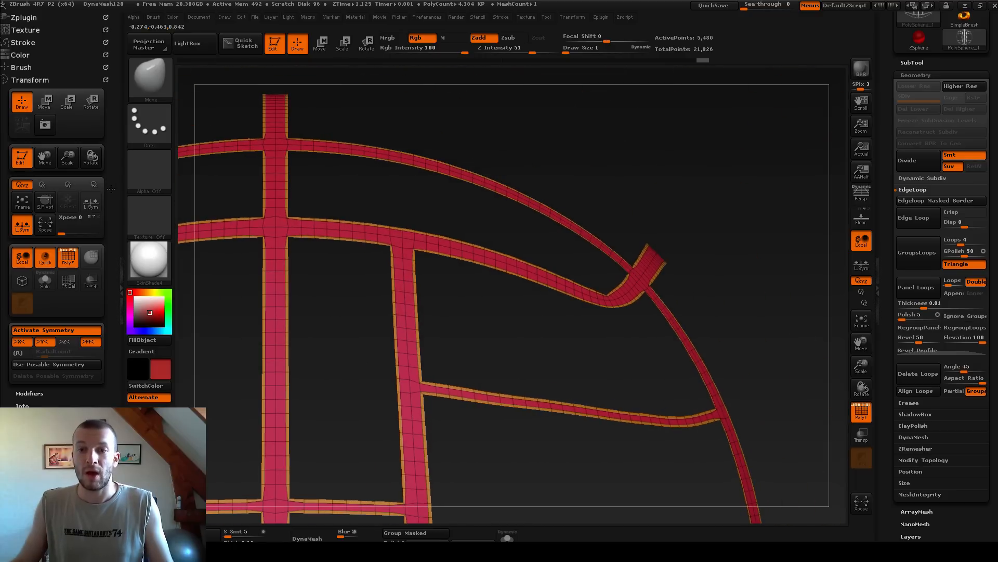
pyautogui.keyDown('alt'); pyautogui.moveTo(570, 342); pyautogui.dragTo(421, 294); pyautogui.keyUp('alt')
pyautogui.keyDown('alt'); pyautogui.moveTo(469, 382); pyautogui.dragTo(477, 284); pyautogui.keyUp('alt')
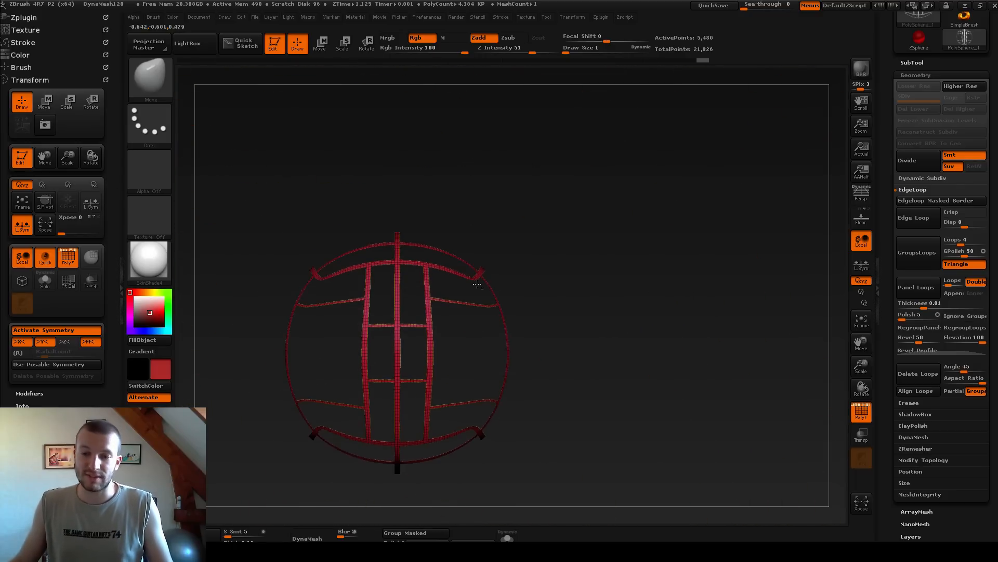
pyautogui.keyDown('alt'); pyautogui.moveTo(508, 203); pyautogui.dragTo(636, 239); pyautogui.keyUp('alt')
pyautogui.keyDown('ctrl'); pyautogui.keyDown('shift'); pyautogui.click(576, 267); pyautogui.keyUp('shift'); pyautogui.keyUp('ctrl')
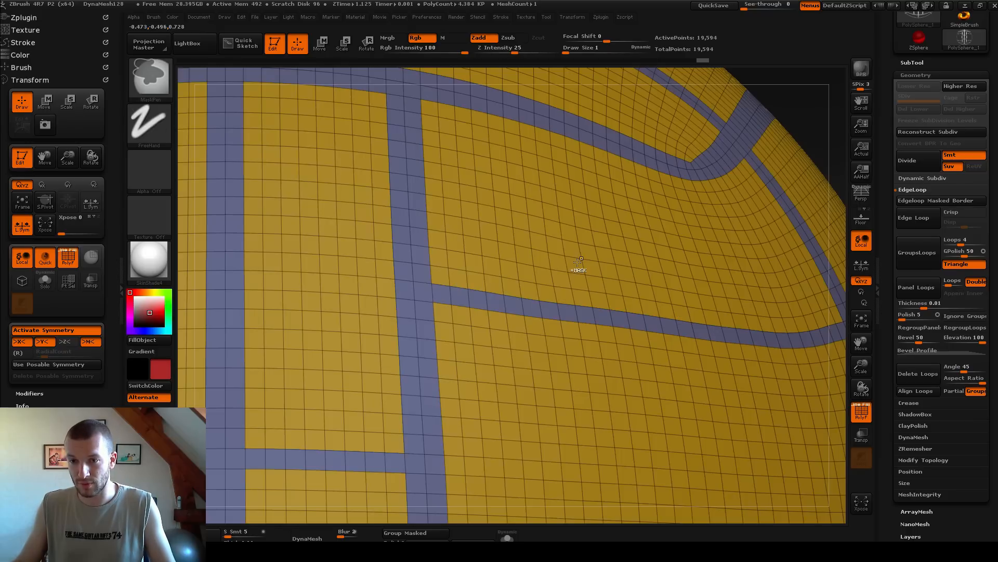
pyautogui.keyDown('ctrl'); pyautogui.keyDown('shift'); pyautogui.click(578, 267); pyautogui.keyUp('shift'); pyautogui.keyUp('ctrl')
pyautogui.keyDown('ctrl'); pyautogui.keyDown('shift'); pyautogui.click(573, 267); pyautogui.keyUp('shift'); pyautogui.keyUp('ctrl')
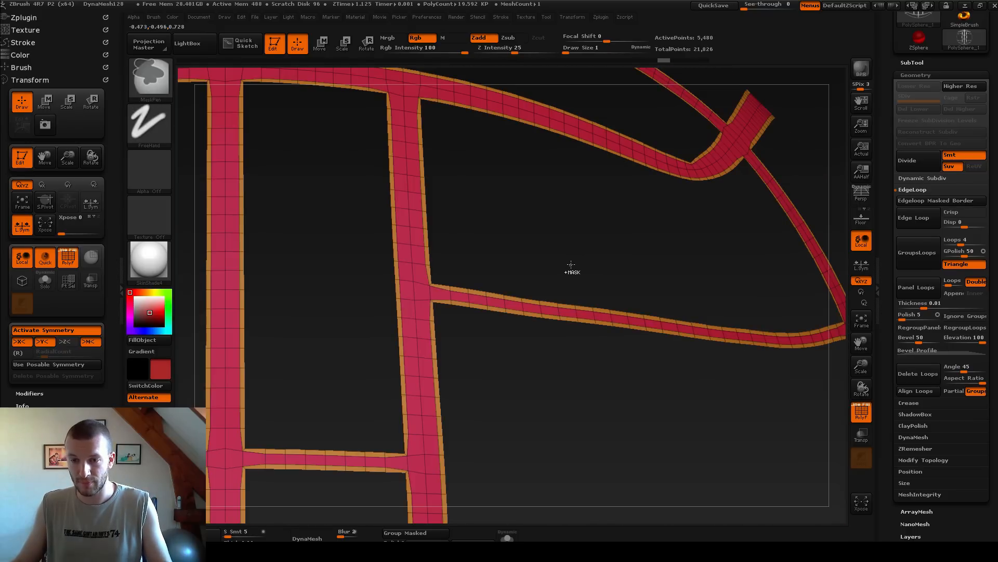
pyautogui.hotkey('ctrl', 'z')
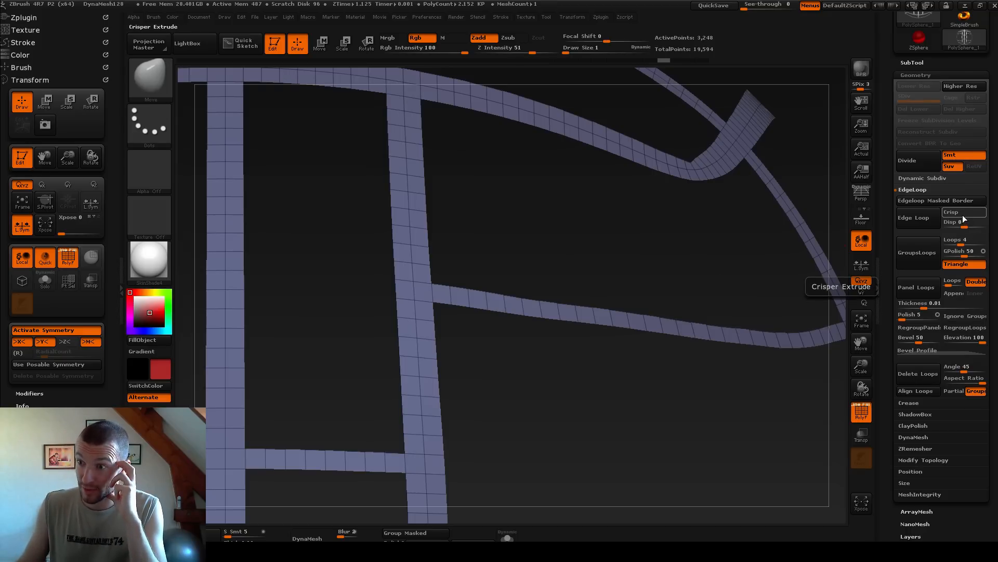
# - Enable Crisp for the edge loop and set its displacement to -0.19152
pyautogui.click(964, 214)
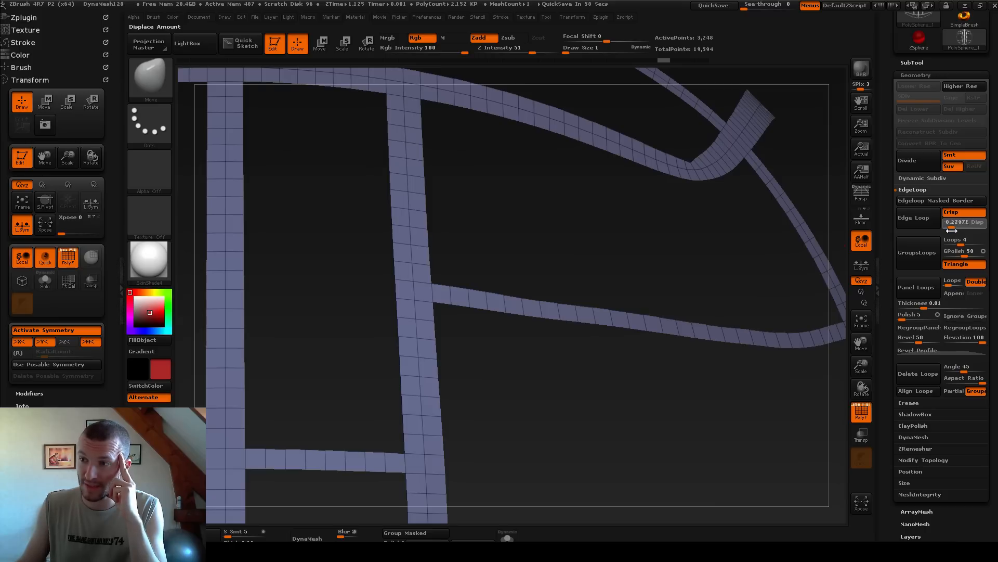
pyautogui.click(952, 230)
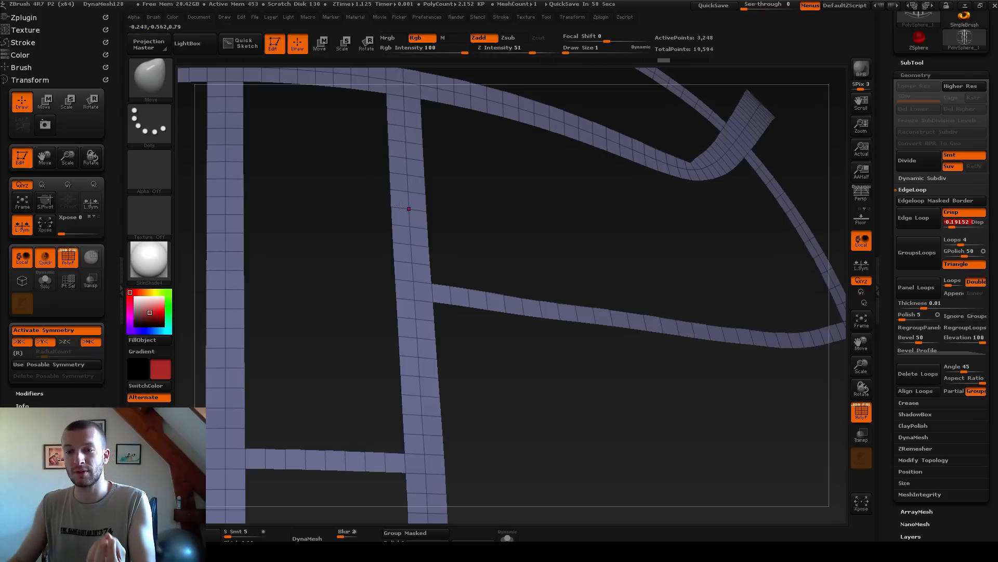
# - Try applying GroupsLoops with 4 loops to the isolated strips and inspect the reshaped panel borders
pyautogui.click(922, 249)
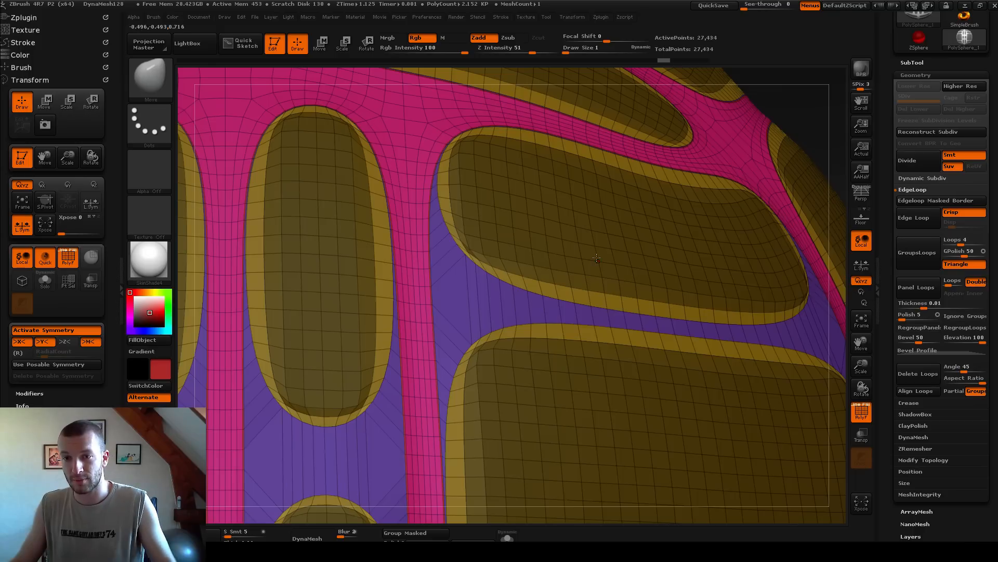
pyautogui.moveTo(813, 123); pyautogui.dragTo(637, 206)
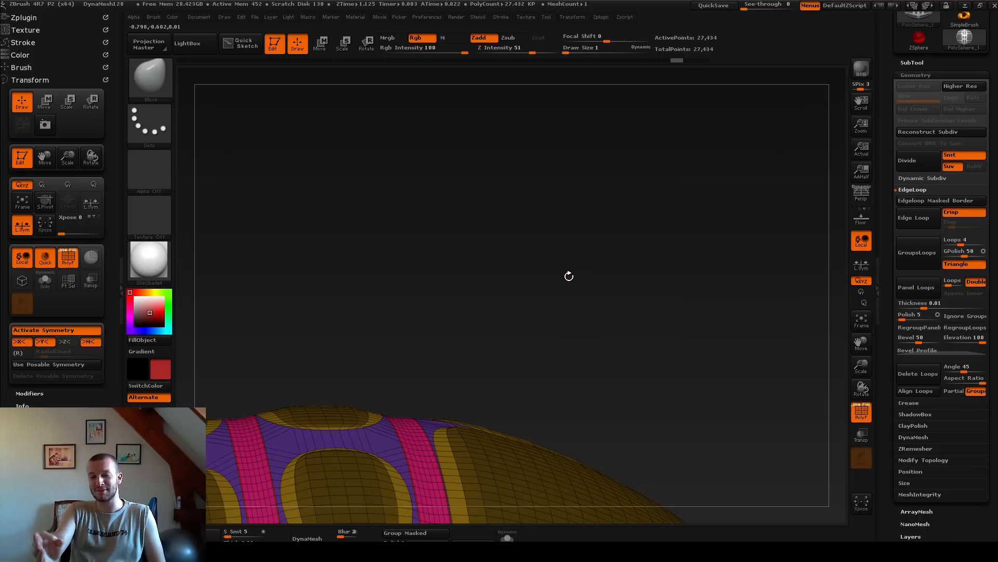
pyautogui.moveTo(543, 268); pyautogui.dragTo(539, 368)
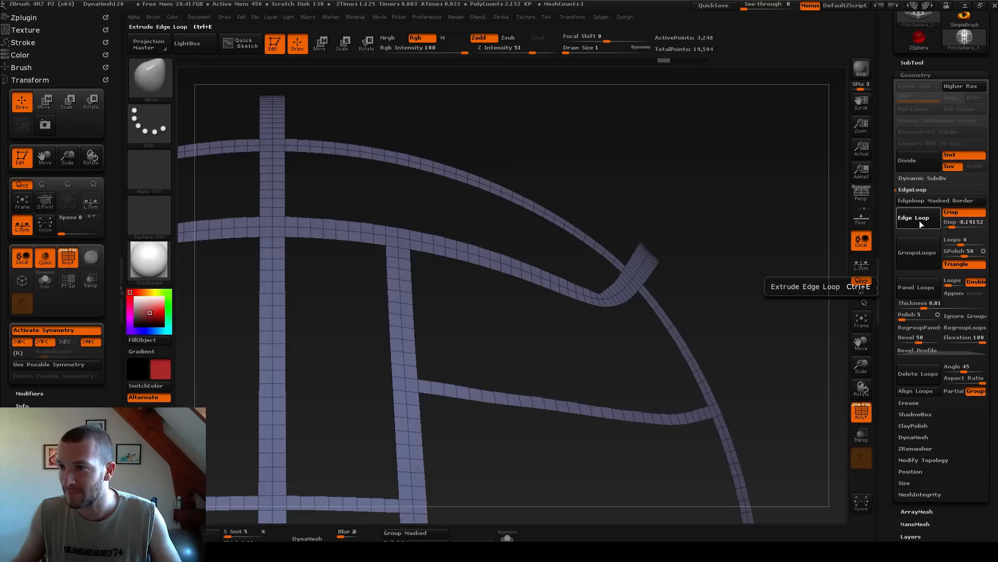
# - Sink the isolated strips into grooves with the crisp Edge Loop and check the grooved sphere at a subdivided level
pyautogui.click(917, 287)
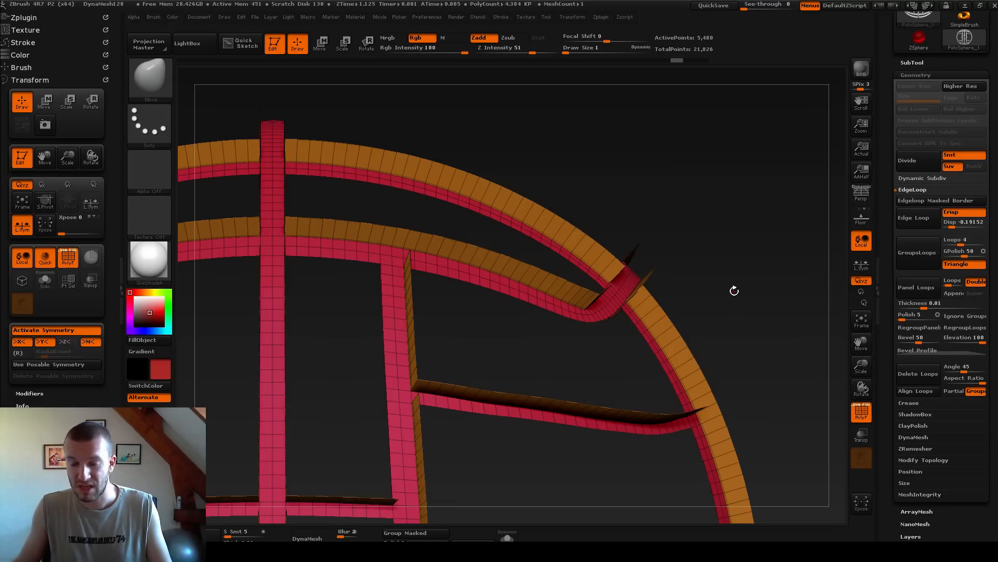
pyautogui.press('d')
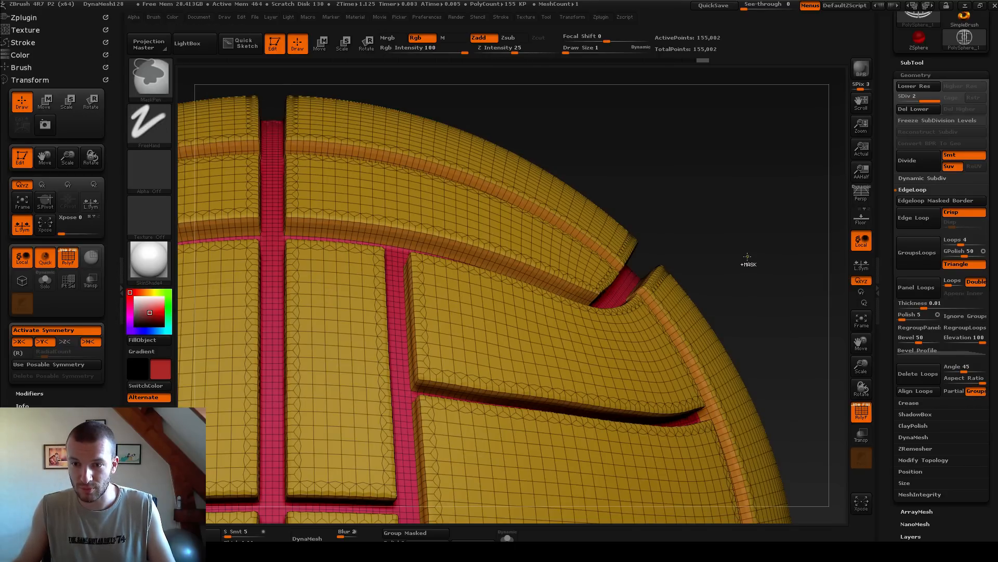
pyautogui.hotkey('shift', 'd')
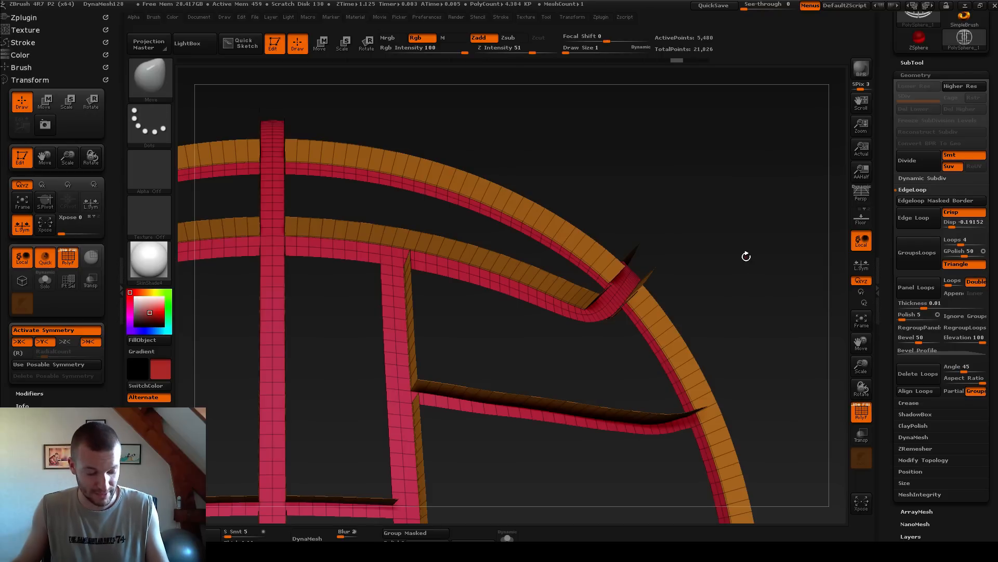
# - Reveal the whole grooved sphere, hide the polyframe and frame the model in view
pyautogui.moveTo(652, 267); pyautogui.dragTo(631, 276)
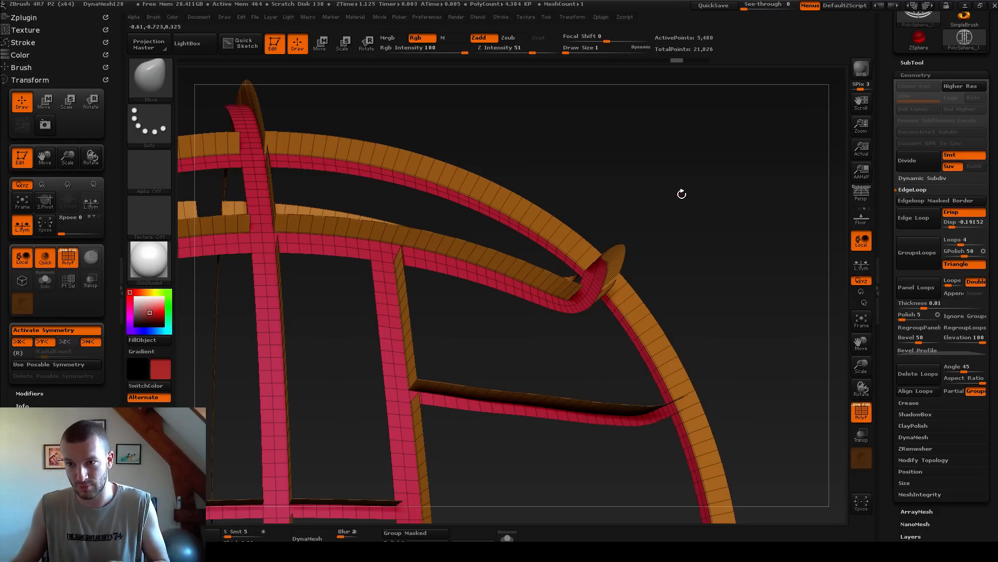
pyautogui.hotkey('ctrl', 'shift')
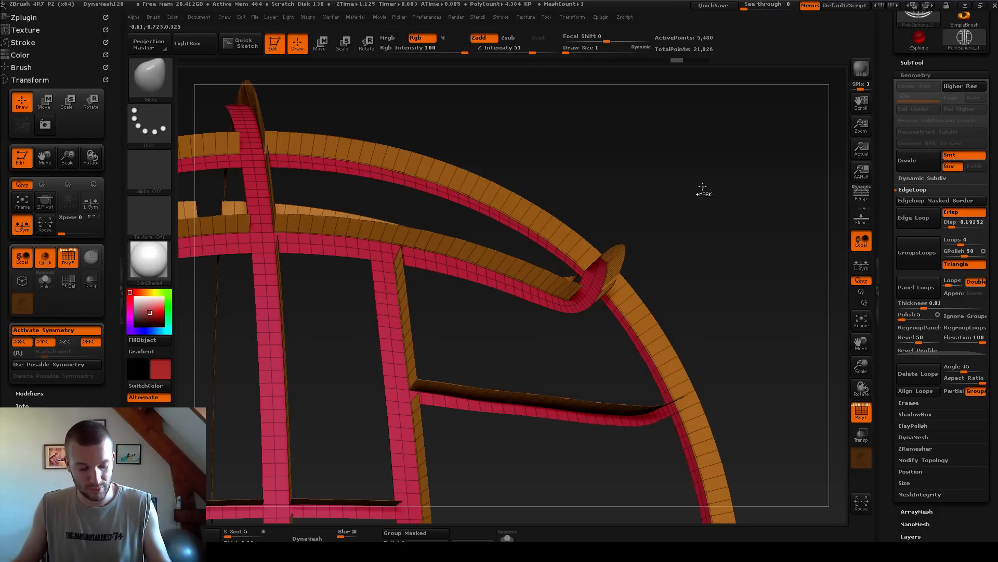
pyautogui.keyDown('ctrl'); pyautogui.keyDown('shift'); pyautogui.click(705, 191); pyautogui.keyUp('shift'); pyautogui.keyUp('ctrl')
pyautogui.moveTo(705, 191)
pyautogui.mouseDown()
pyautogui.moveTo(593, 157)
pyautogui.moveTo(613, 194)
pyautogui.moveTo(809, 292)
pyautogui.mouseUp()
pyautogui.hotkey('shift', 'f')
pyautogui.press('f')
# - Subdivide the grooved sphere to level 4, inspect the panel edges up close and undo the subdivisions
pyautogui.moveTo(707, 226); pyautogui.dragTo(518, 207)
pyautogui.hotkey('ctrl', 'd')
pyautogui.hotkey('ctrl', 'd')
pyautogui.hotkey('ctrl', 'd')
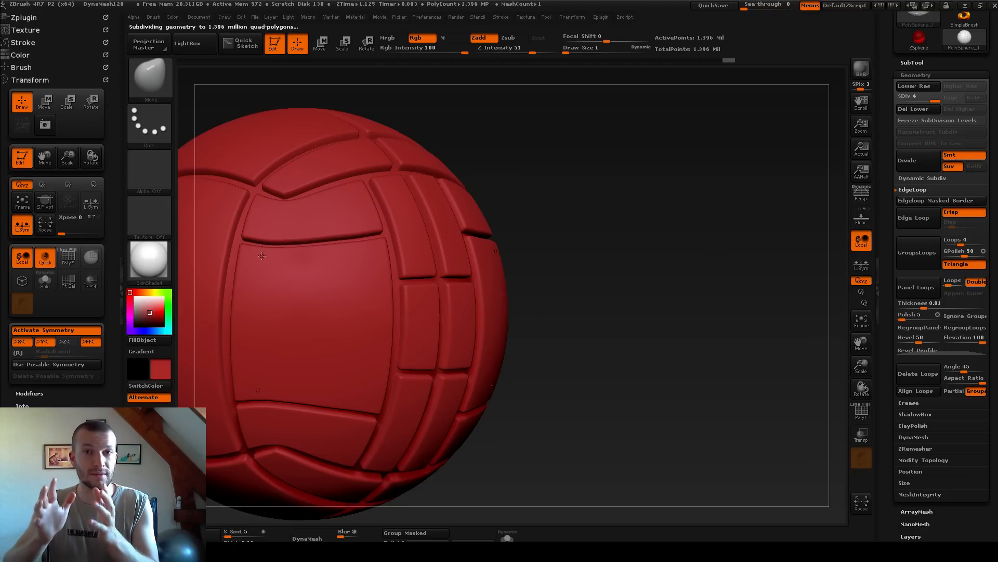
pyautogui.keyDown('alt'); pyautogui.moveTo(567, 210); pyautogui.dragTo(603, 254); pyautogui.keyUp('alt')
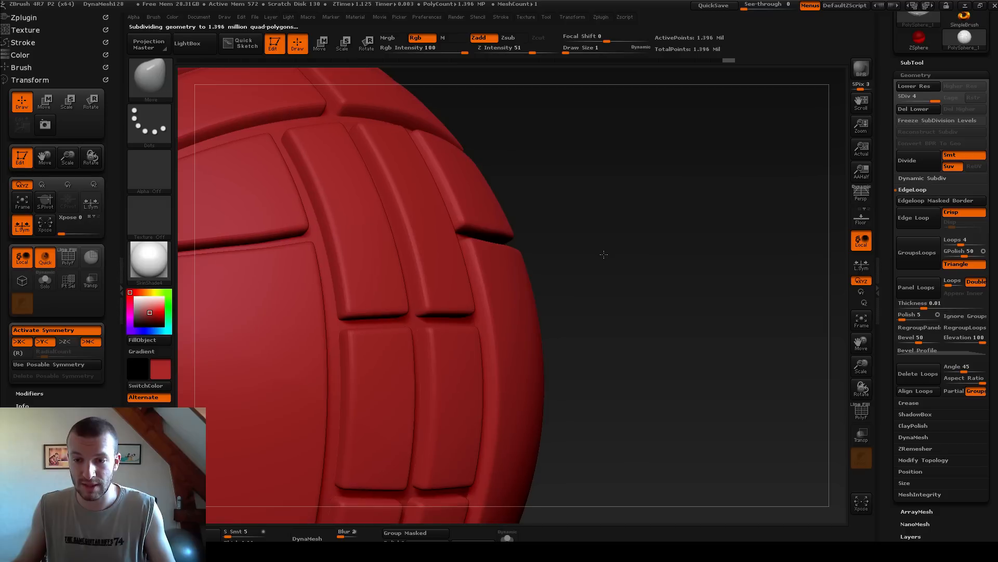
pyautogui.hotkey('shift', 'd')
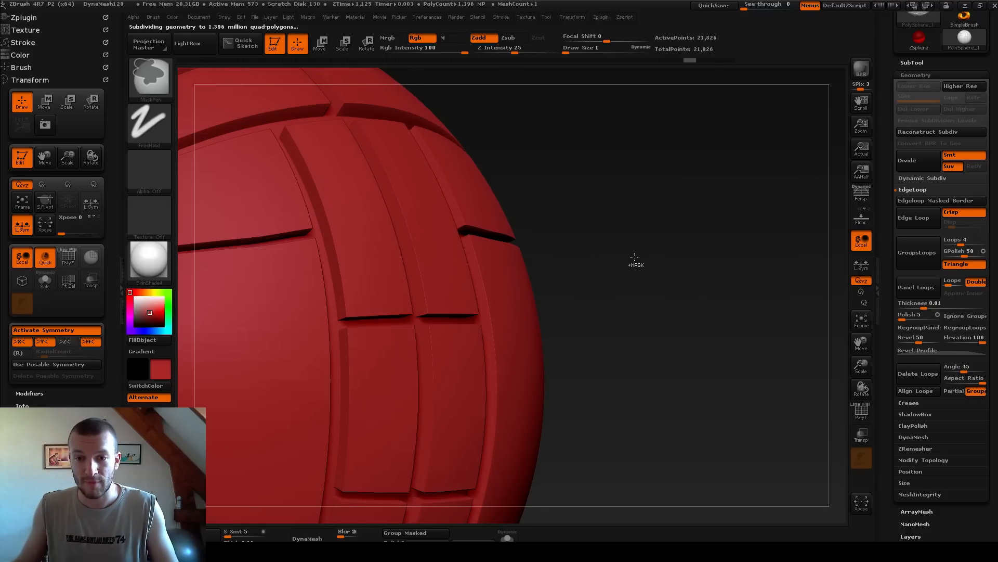
# - Subdivide the sphere to level 3 to compare the panel edges, and undo the subdivisions
pyautogui.hotkey('ctrl', 'd')
pyautogui.hotkey('ctrl', 'd')
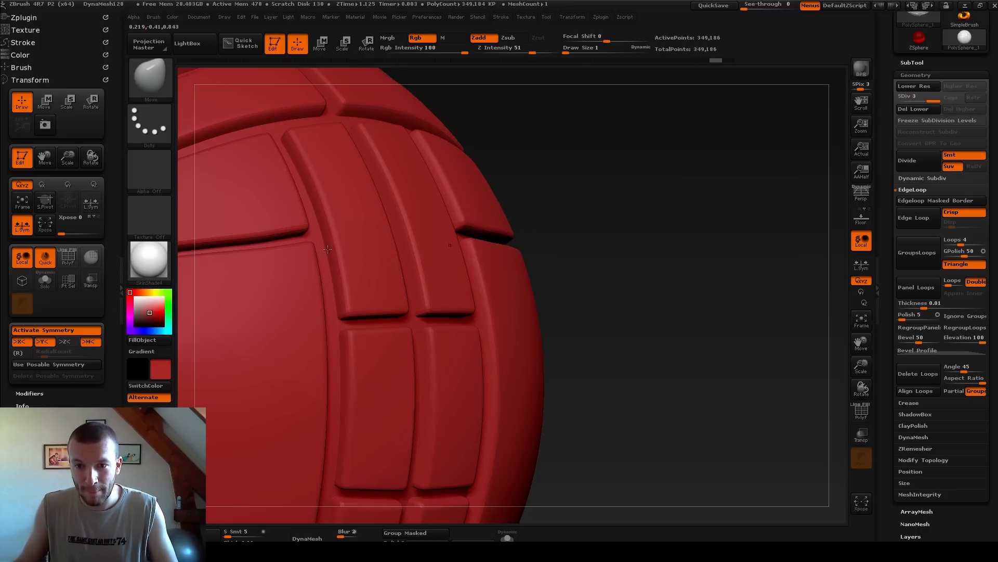
pyautogui.hotkey('shift', 'd')
# - Show the polyframe and examine the polygon layout where the horizontal groove meets the vertical one
pyautogui.hotkey('shift', 'f')
pyautogui.moveTo(663, 209); pyautogui.dragTo(701, 242)
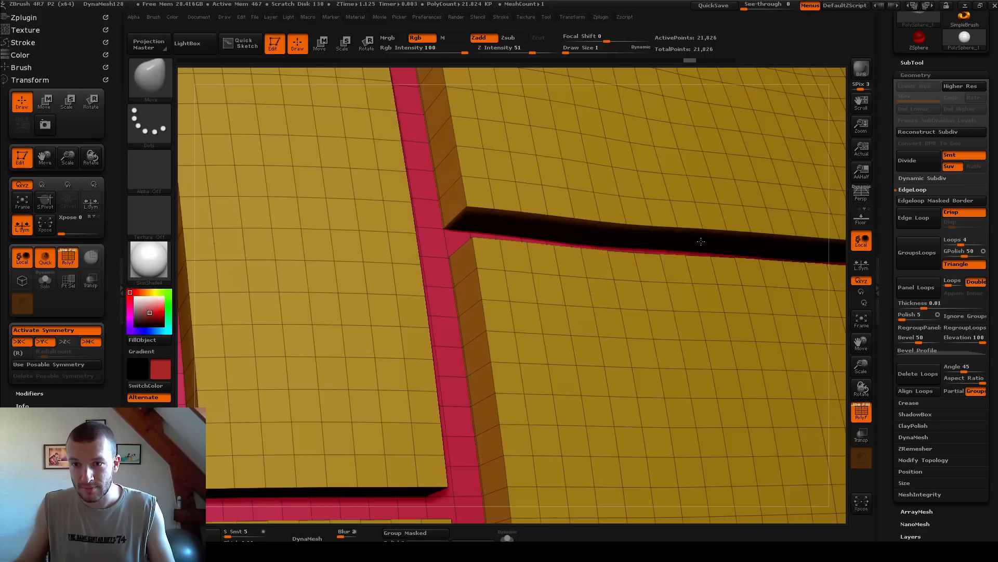
pyautogui.keyDown('alt'); pyautogui.moveTo(836, 80); pyautogui.dragTo(960, 264); pyautogui.keyUp('alt')
pyautogui.moveTo(193, 386); pyautogui.dragTo(920, 216)
pyautogui.moveTo(301, 515); pyautogui.dragTo(737, 401)
pyautogui.moveTo(399, 89); pyautogui.dragTo(297, 78)
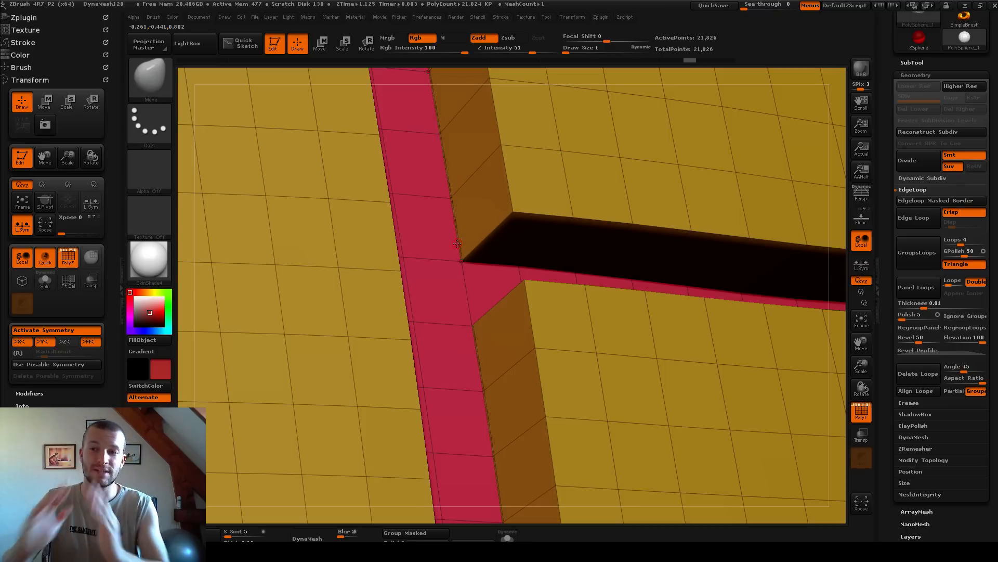
# - Open the geometry's Crease settings and hide the polyframe over the grooved panels
pyautogui.click(915, 189)
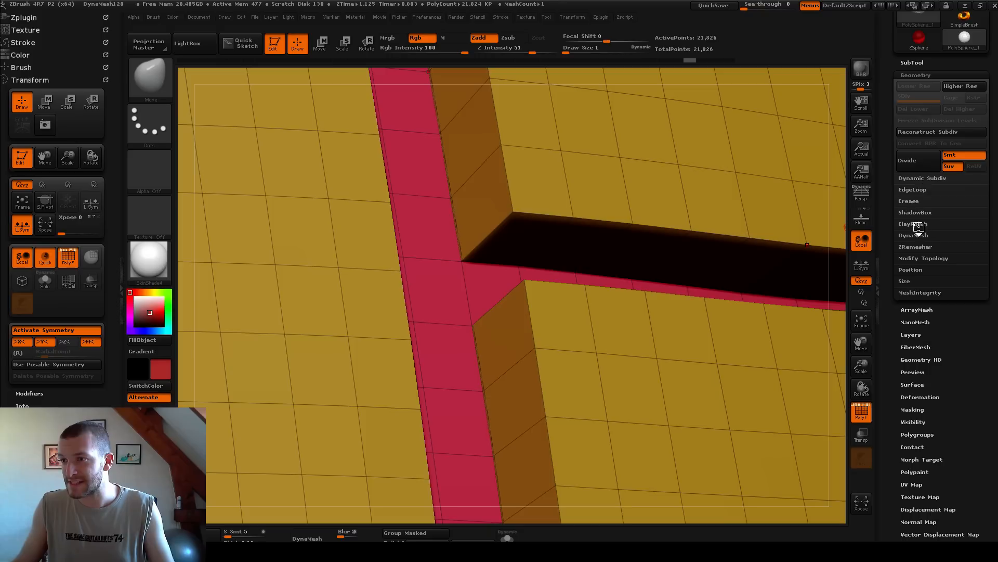
pyautogui.click(911, 201)
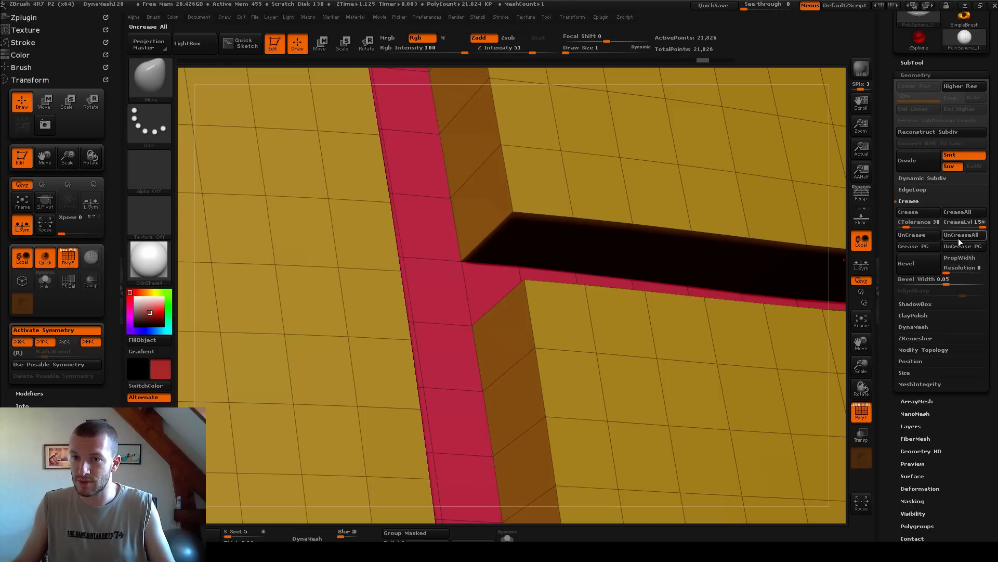
pyautogui.keyDown('alt'); pyautogui.moveTo(840, 237); pyautogui.dragTo(206, 166); pyautogui.keyUp('alt')
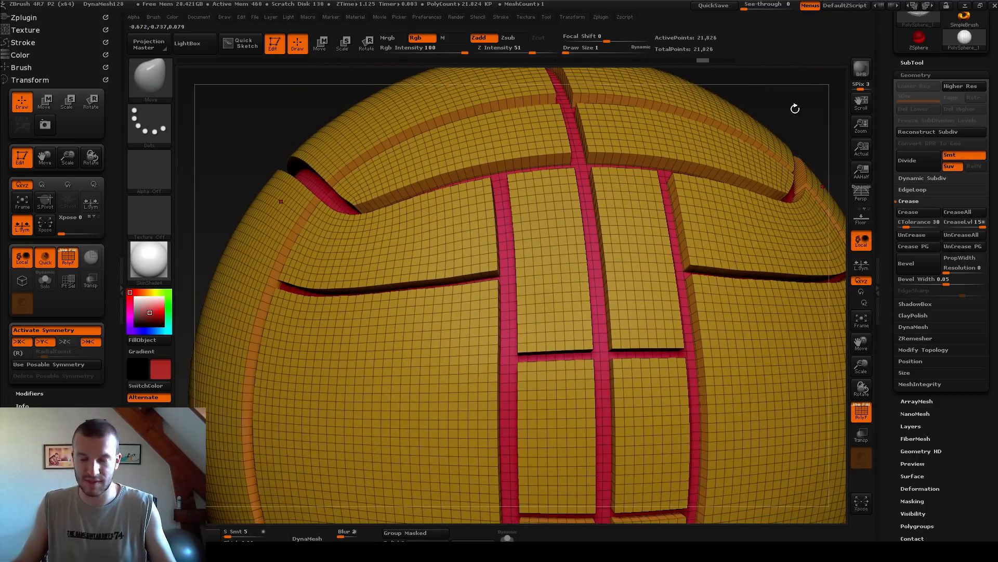
pyautogui.moveTo(795, 108); pyautogui.dragTo(591, 123)
pyautogui.click(858, 413)
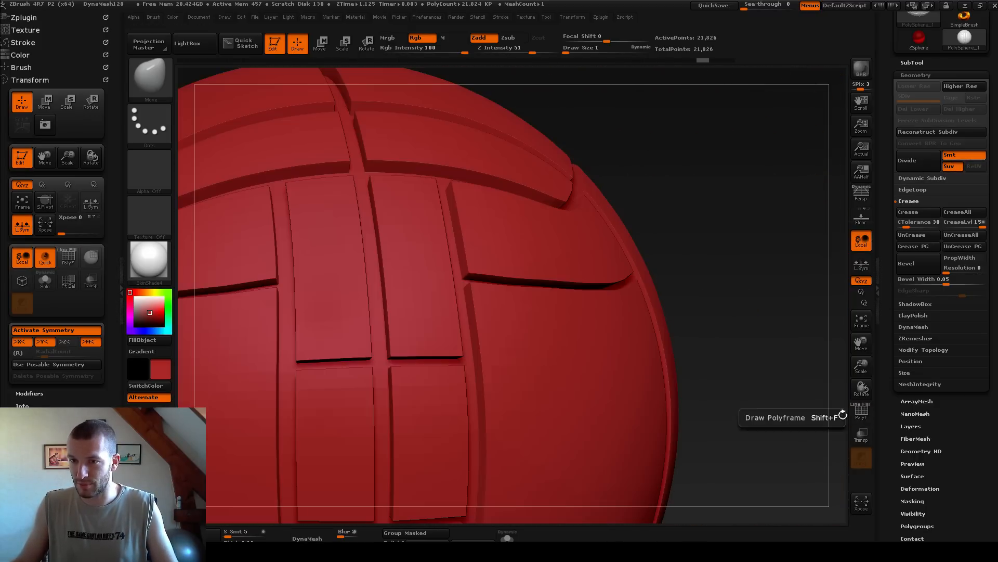
pyautogui.moveTo(803, 333); pyautogui.dragTo(766, 307)
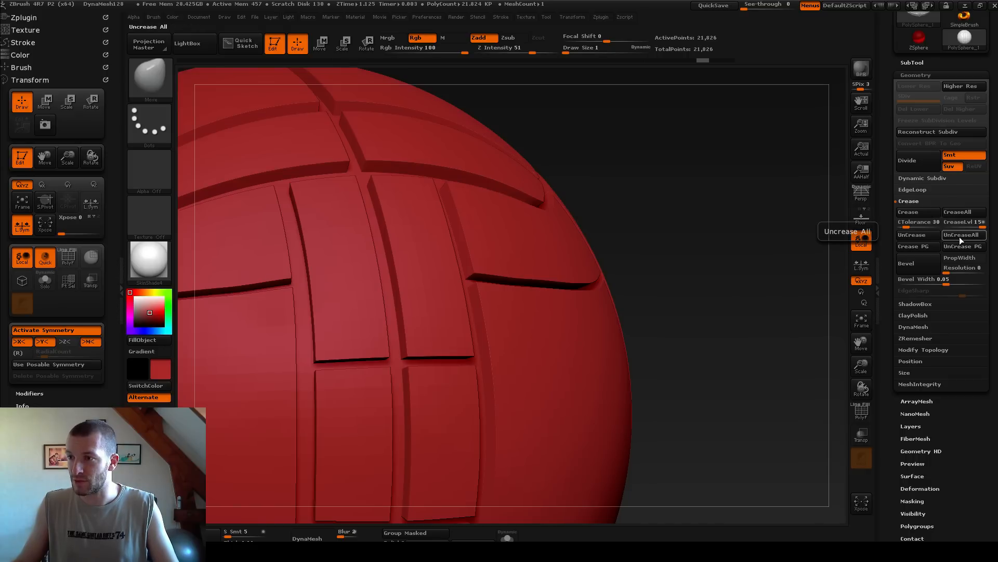
# - Try subdividing the sphere three times with Smt smoothing on, and undo the subdivisions
pyautogui.hotkey('ctrl', 'd')
pyautogui.hotkey('ctrl', 'd')
pyautogui.hotkey('ctrl', 'd')
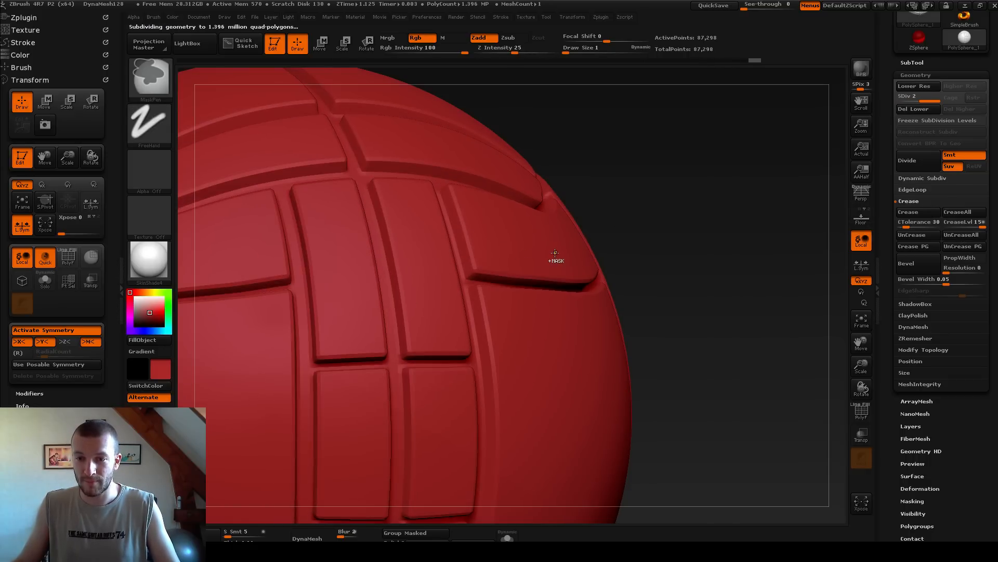
pyautogui.hotkey('shift', 'd')
pyautogui.hotkey('shift', 'd')
pyautogui.hotkey('shift', 'd')
# - Turn off Smt subdivision smoothing, try subdividing the sphere to level 4 and undo the subdivisions
pyautogui.click(968, 156)
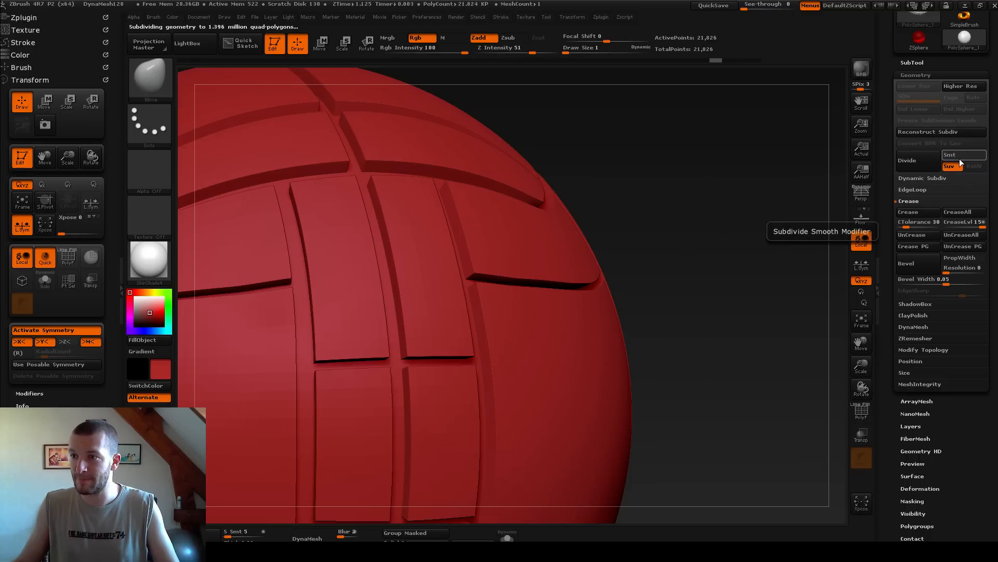
pyautogui.hotkey('ctrl', 'd')
pyautogui.hotkey('ctrl', 'd')
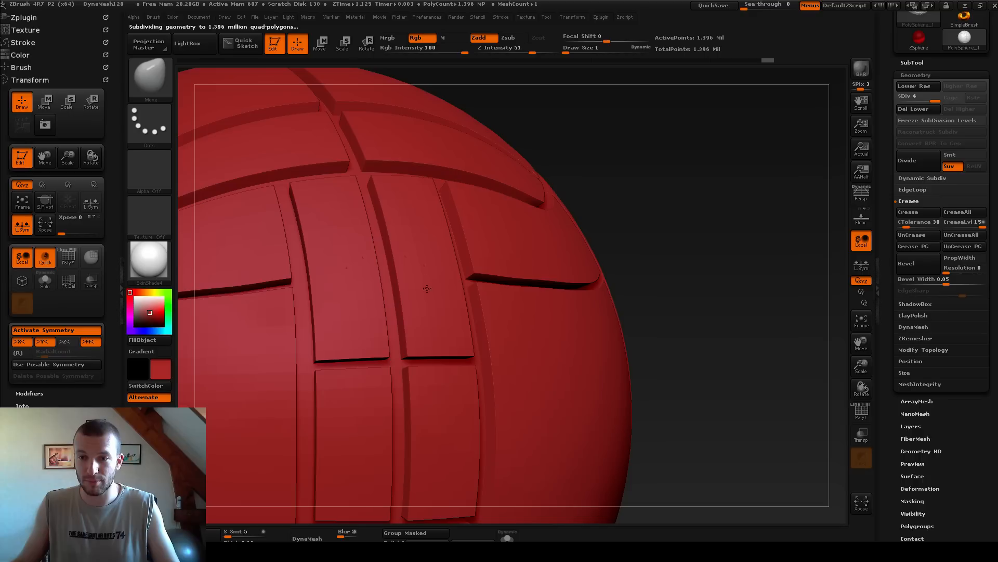
pyautogui.press('ctrl')
pyautogui.hotkey('shift', 'd')
pyautogui.hotkey('shift', 'd')
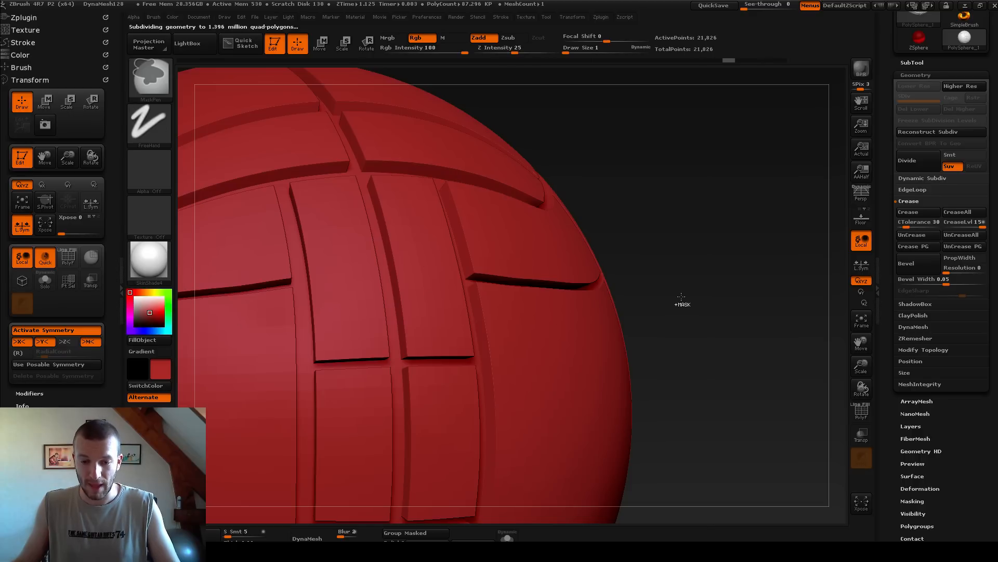
# - Show the polyframe over the grooved panels and switch to the ZModeler brush
pyautogui.click(861, 412)
pyautogui.keyDown('alt'); pyautogui.moveTo(710, 123); pyautogui.dragTo(575, 259); pyautogui.keyUp('alt')
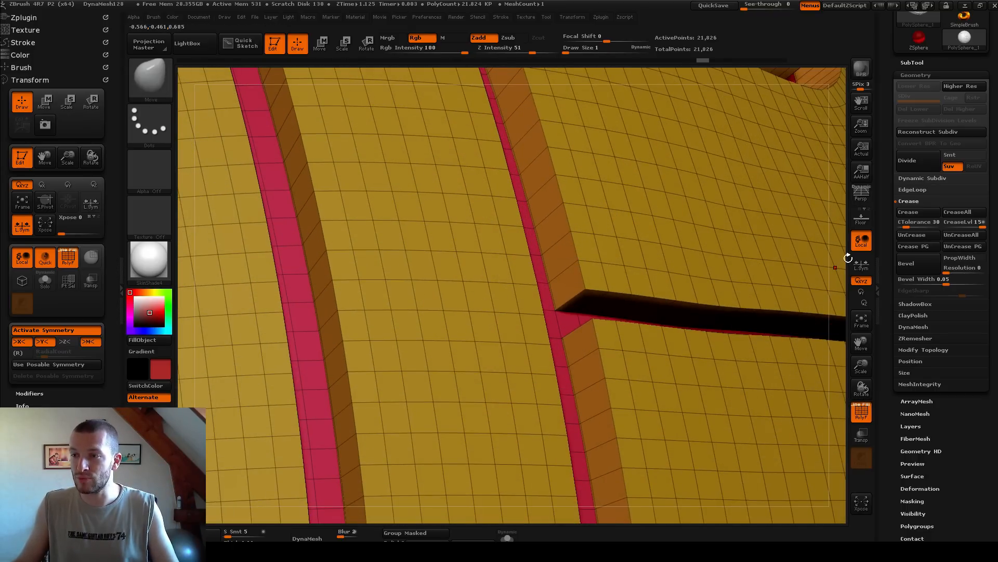
pyautogui.moveTo(842, 254); pyautogui.dragTo(761, 220)
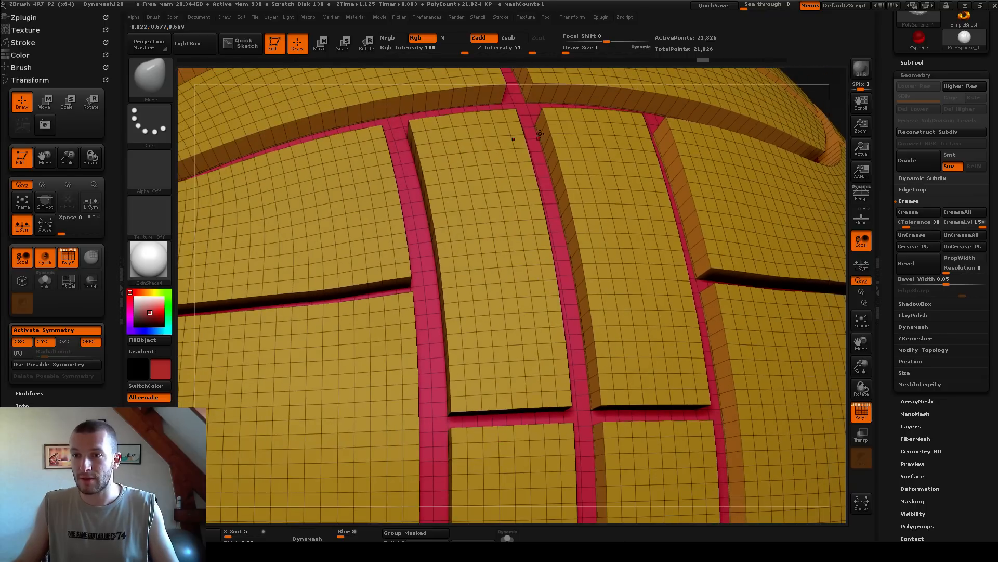
pyautogui.moveTo(827, 176); pyautogui.dragTo(834, 205)
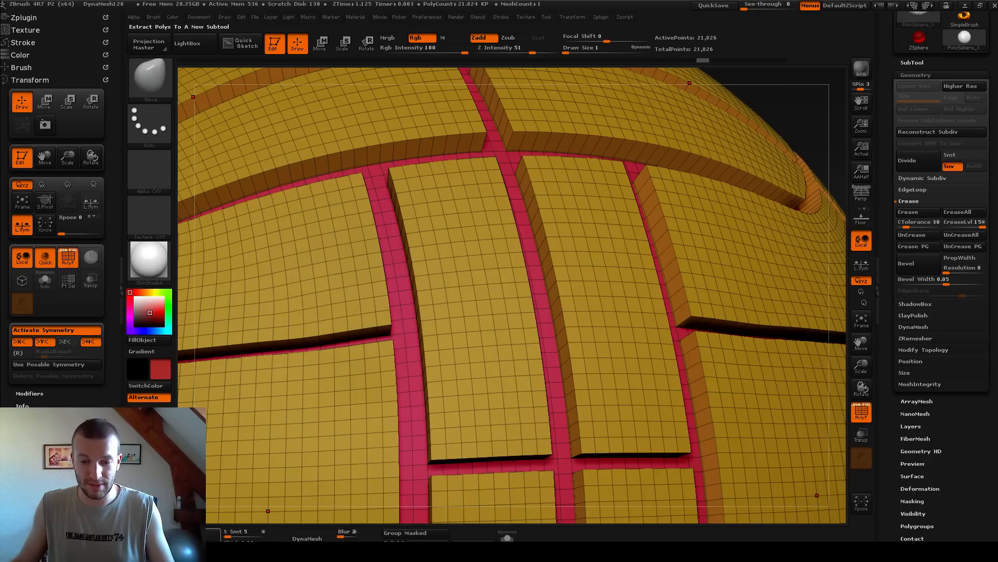
pyautogui.click(151, 80)
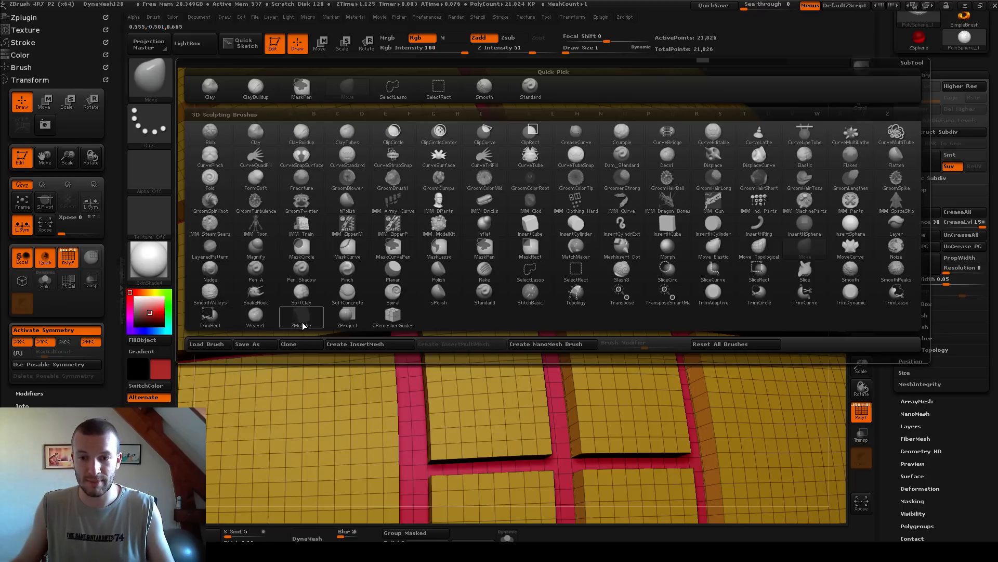
pyautogui.click(308, 316)
pyautogui.moveTo(775, 116)
pyautogui.mouseDown()
pyautogui.moveTo(764, 115)
pyautogui.moveTo(810, 115)
pyautogui.moveTo(617, 266)
pyautogui.mouseUp()
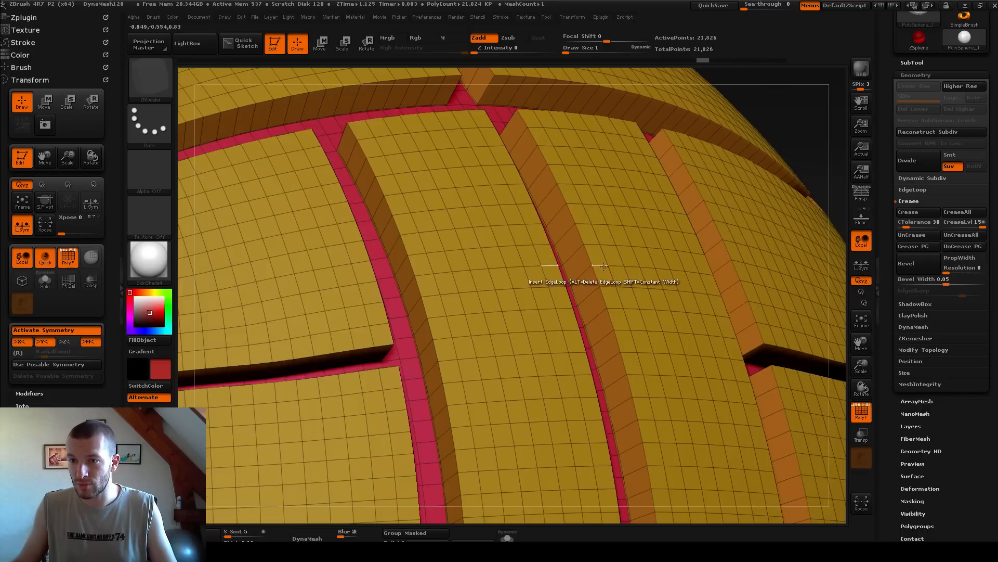
# - Set the ZModeler edge action to Crease with EdgeLoop Complete as its target
pyautogui.press('space')
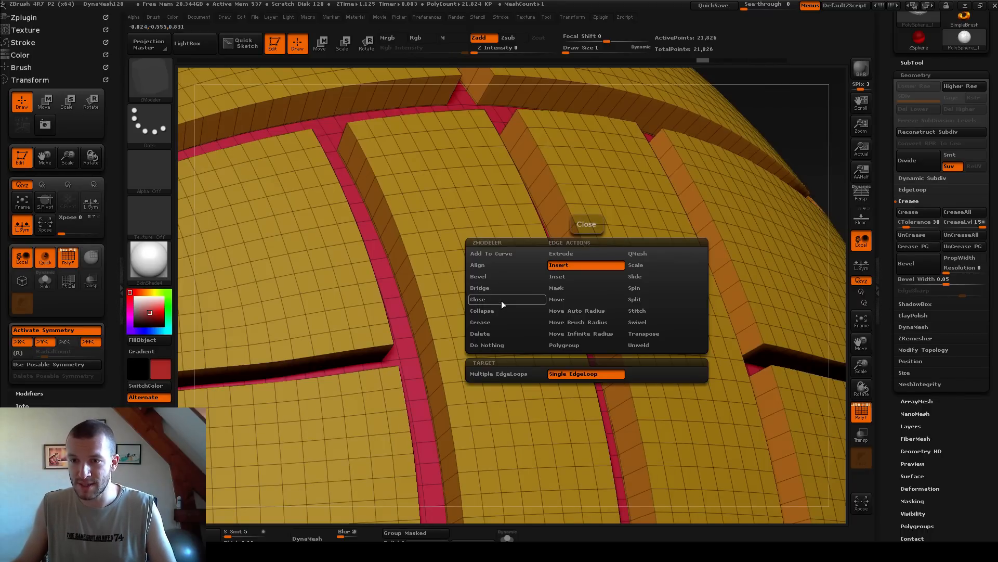
pyautogui.click(498, 323)
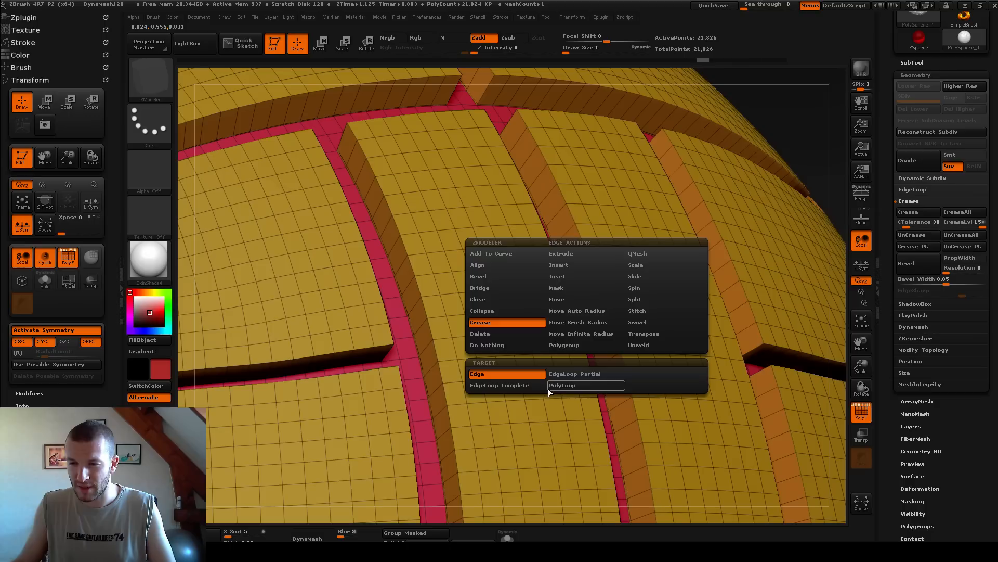
pyautogui.click(520, 388)
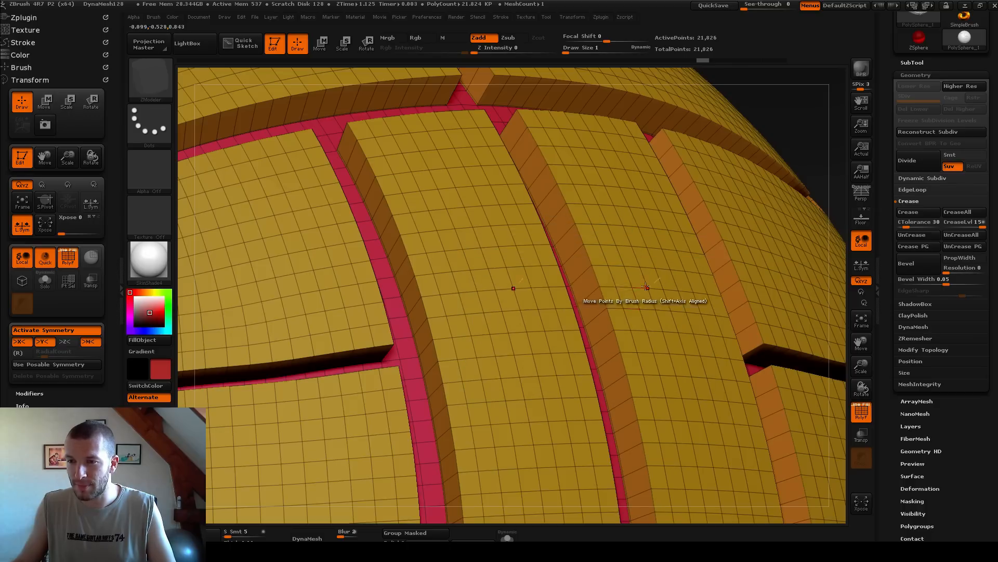
# - Try creasing the complete edge loop along a vertical groove between the panels, and undo it
pyautogui.click(596, 277)
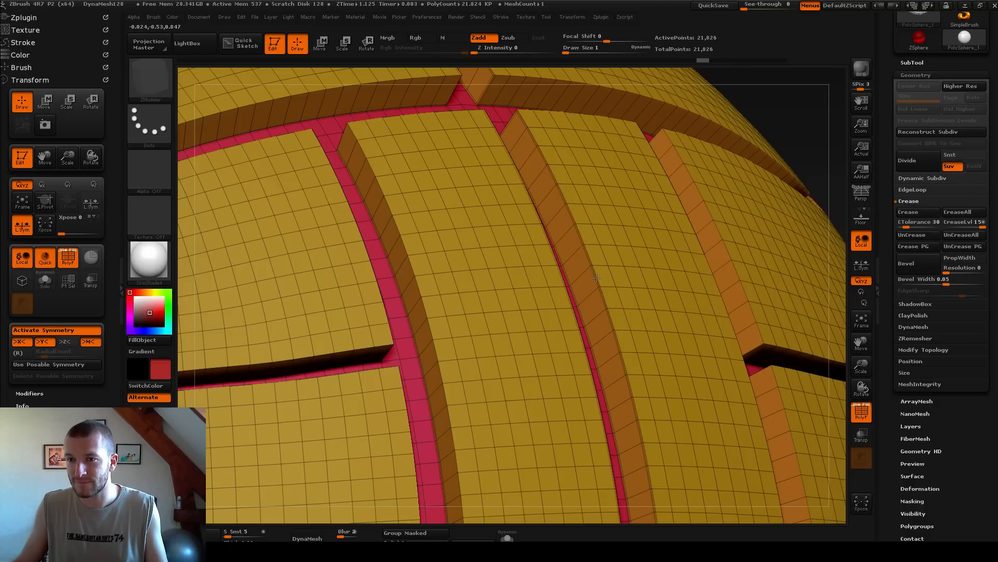
pyautogui.moveTo(798, 82); pyautogui.dragTo(728, 198)
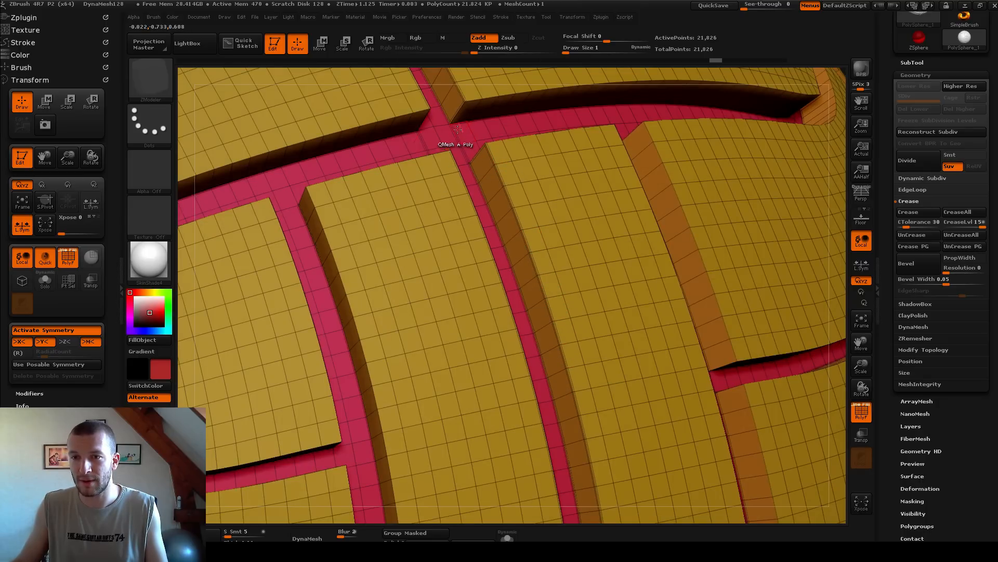
pyautogui.press('ctrl')
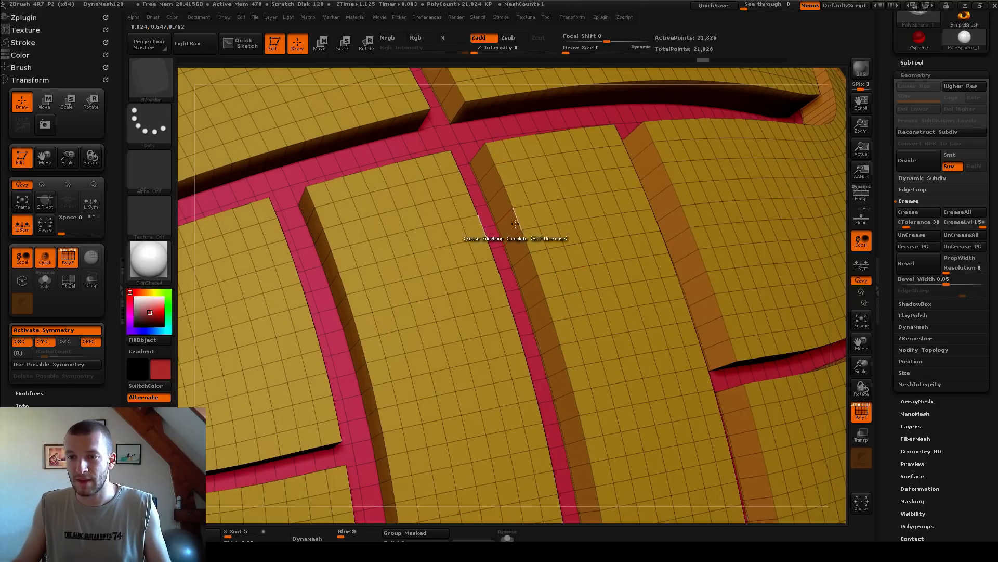
# - Change the Crease target to EdgeLoop Partial and crease the panel edges along the grooves
pyautogui.press('space')
pyautogui.click(504, 338)
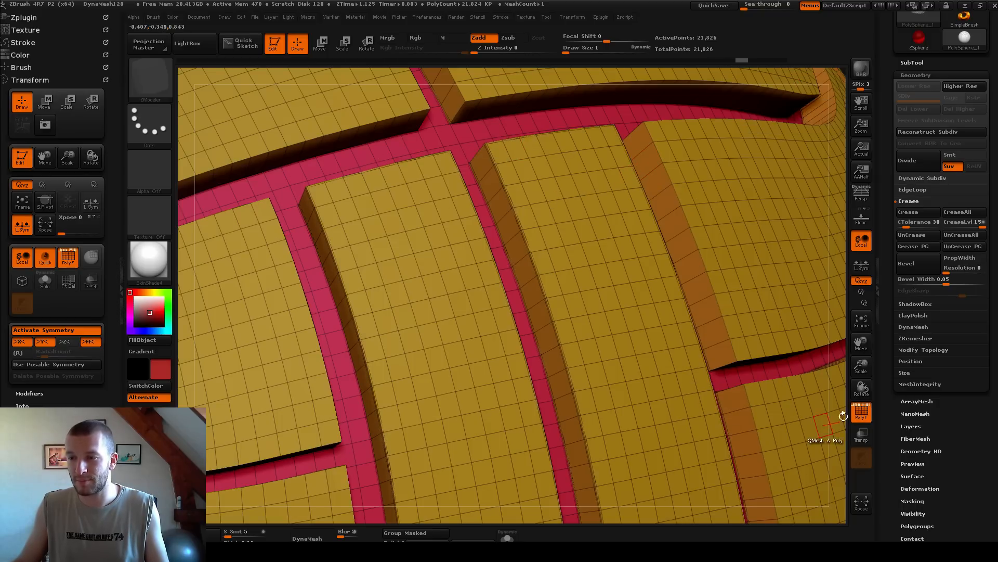
pyautogui.moveTo(835, 424); pyautogui.dragTo(624, 242)
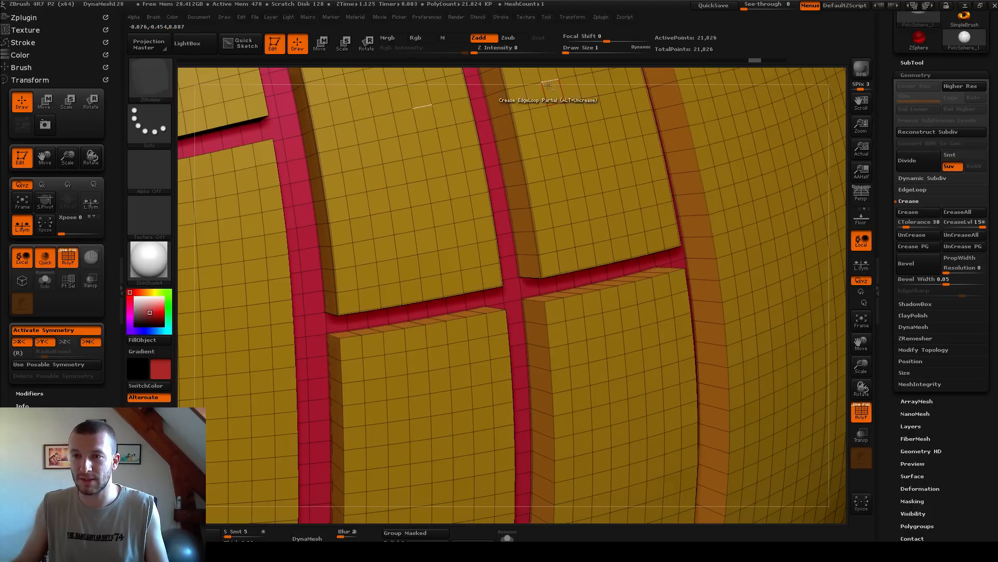
pyautogui.keyDown('alt'); pyautogui.moveTo(456, 67); pyautogui.dragTo(572, 164); pyautogui.keyUp('alt')
pyautogui.keyDown('alt'); pyautogui.moveTo(702, 172); pyautogui.dragTo(666, 327); pyautogui.keyUp('alt')
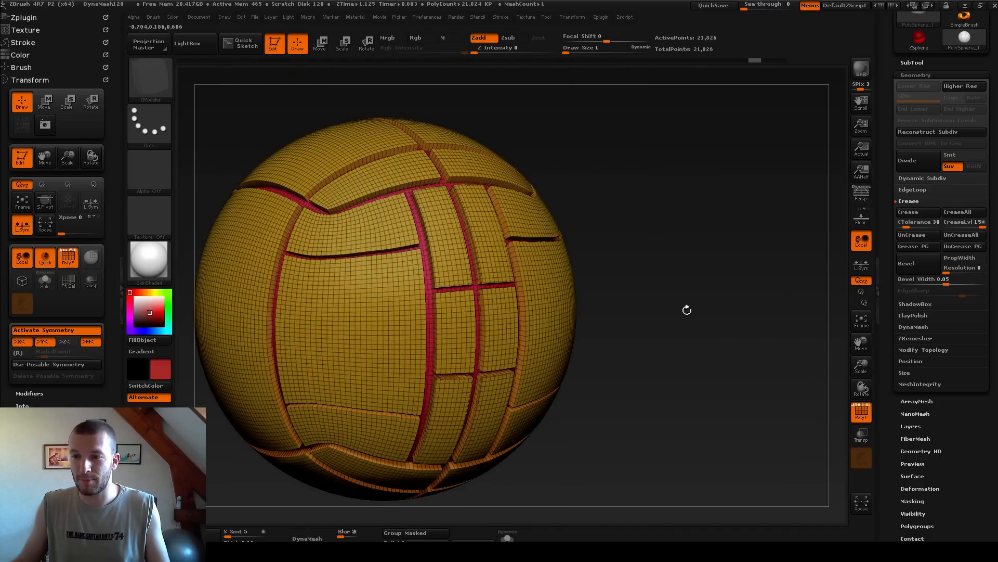
# - Turn on Smt smoothing, hide the polyframe and subdivide the creased sphere to level 4
pyautogui.hotkey('ctrl', 'd')
pyautogui.hotkey('ctrl', 'd')
pyautogui.hotkey('shift', 'f')
pyautogui.hotkey('shift', 'd')
pyautogui.hotkey('shift', 'd')
pyautogui.press('d')
pyautogui.press('d')
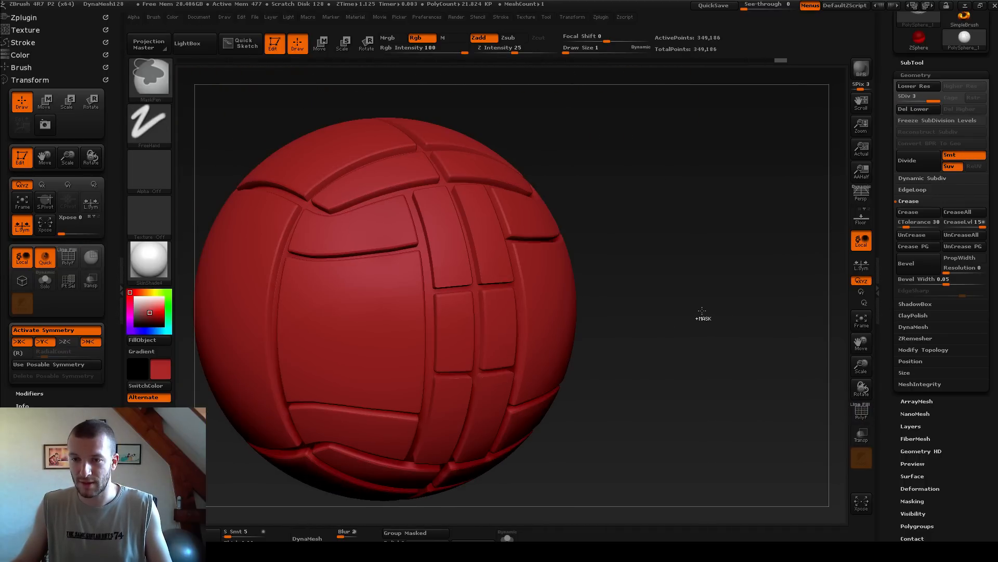
pyautogui.click(927, 160)
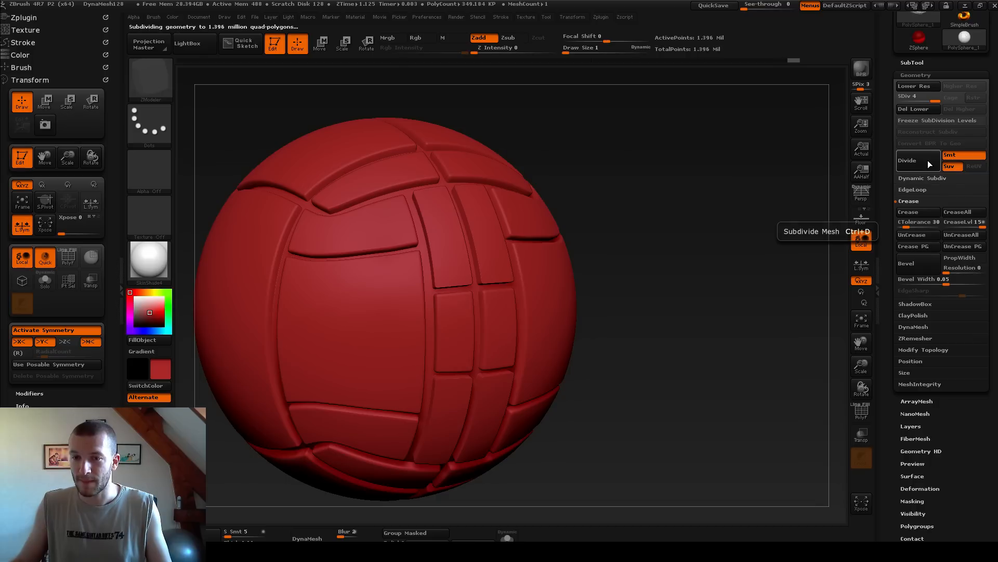
pyautogui.keyDown('alt'); pyautogui.moveTo(714, 252); pyautogui.dragTo(544, 298); pyautogui.keyUp('alt')
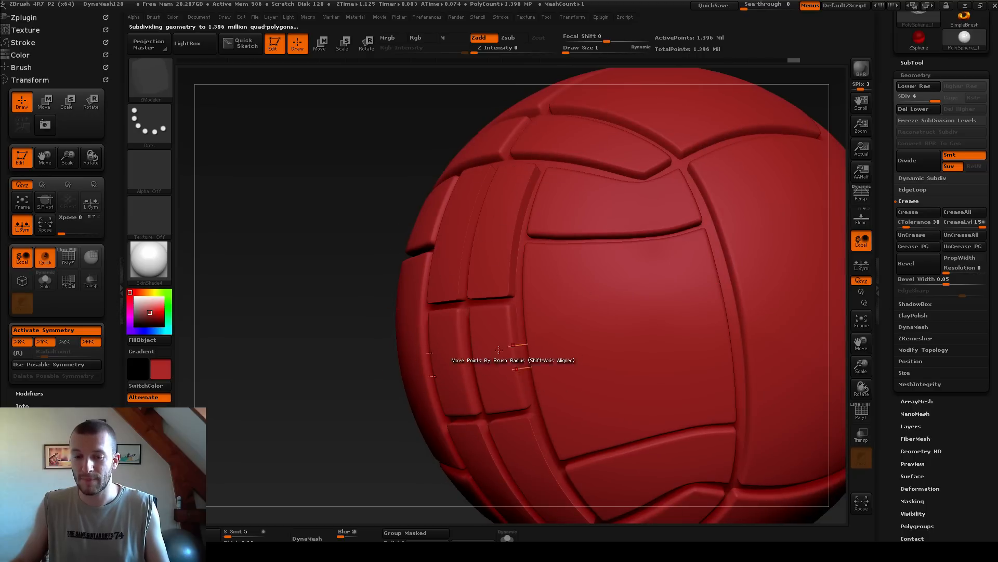
# - Try a ZModeler edit on the subdivided sphere, and bring the whole sphere back to a front view
pyautogui.click(599, 307)
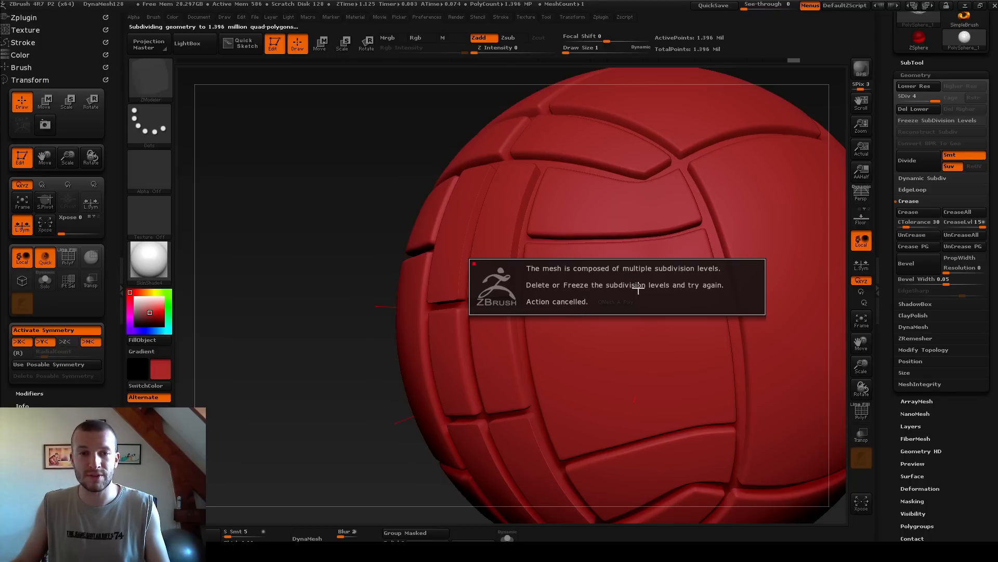
pyautogui.click(407, 295)
pyautogui.moveTo(258, 299); pyautogui.dragTo(458, 281)
pyautogui.keyDown('alt'); pyautogui.moveTo(775, 258); pyautogui.dragTo(655, 236); pyautogui.keyUp('alt')
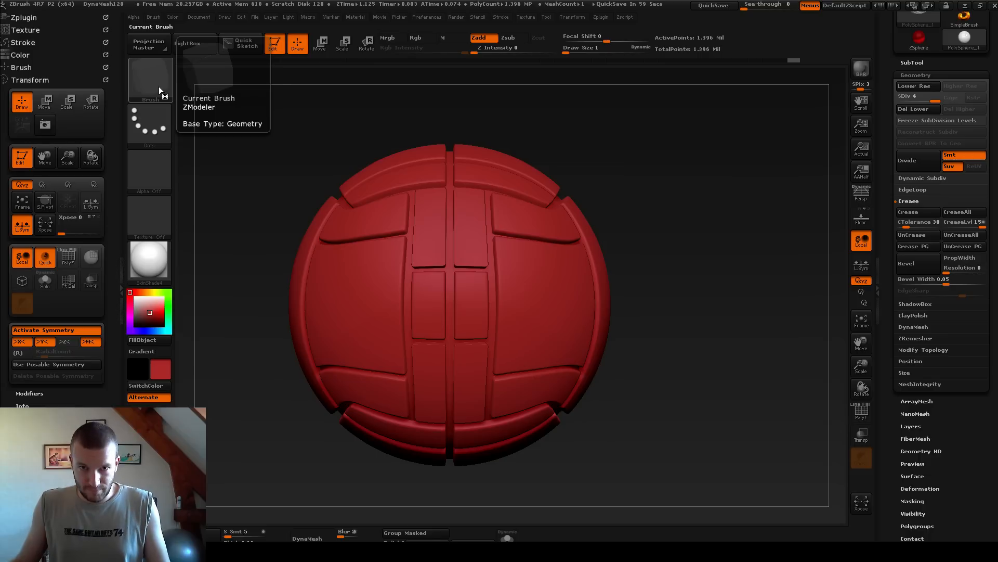
# - Switch to the Standard brush
pyautogui.press('b')
pyautogui.press('s')
pyautogui.press('t')
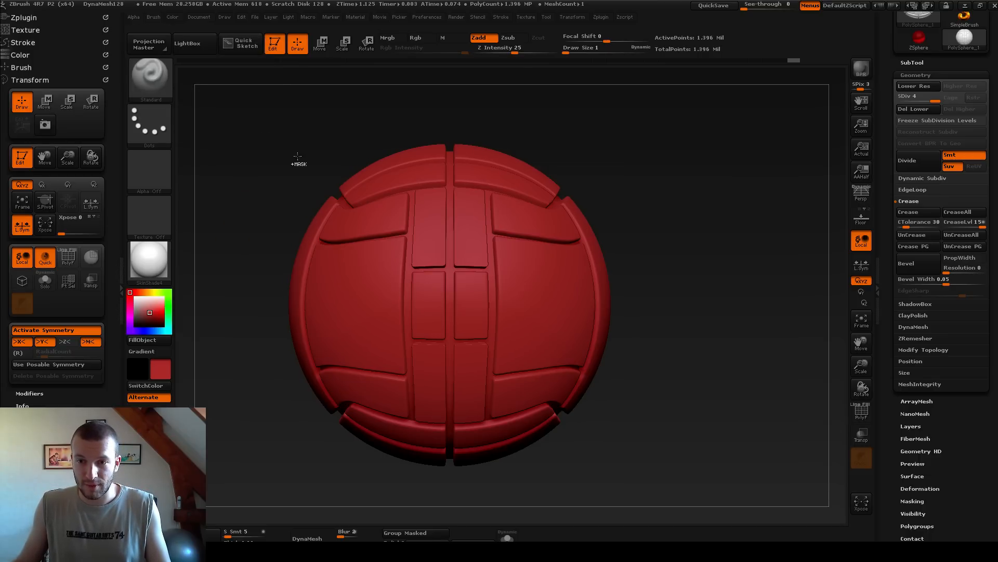
# - Undo the sphere's subdivisions and edge creases, and show its polyframe
pyautogui.hotkey('shift', 'd')
pyautogui.hotkey('shift', 'd')
pyautogui.hotkey('shift', 'd')
pyautogui.press('ctrl')
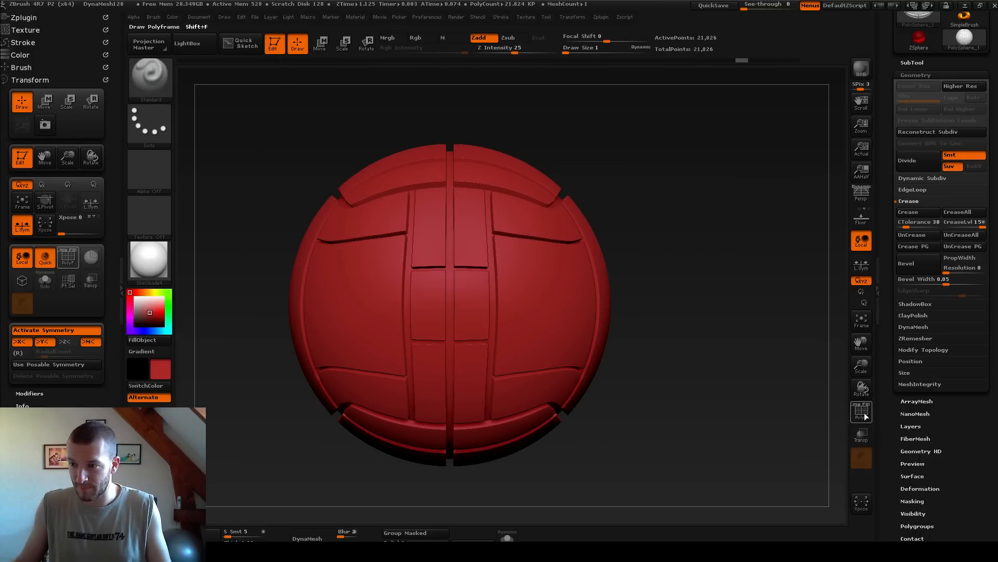
pyautogui.hotkey('shift', 'f')
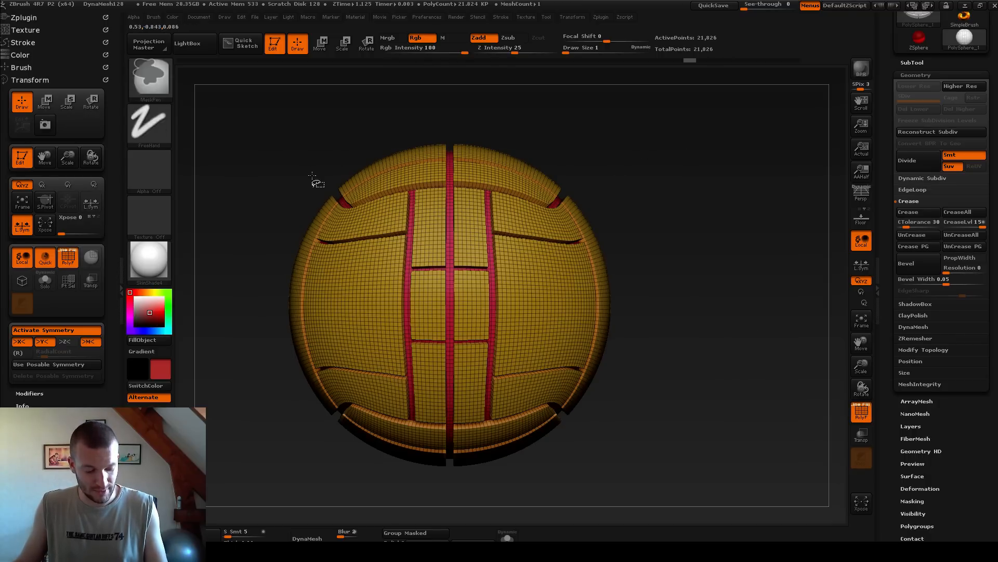
# - Isolate and mask the groove polygroup, and extract it as a new subtool with S Smt set to 0
pyautogui.keyDown('ctrl'); pyautogui.keyDown('shift'); pyautogui.click(450, 243); pyautogui.keyUp('shift'); pyautogui.keyUp('ctrl')
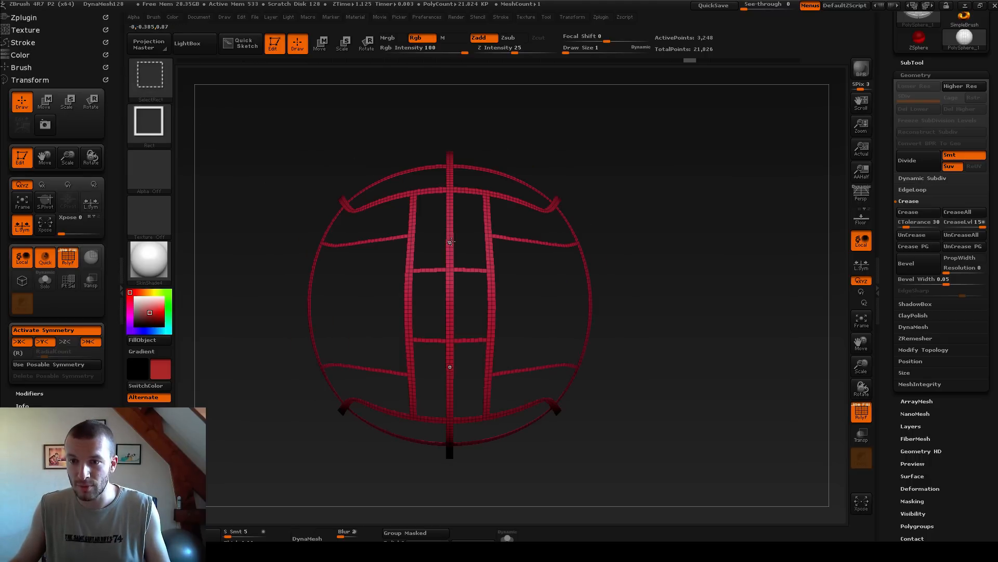
pyautogui.keyDown('ctrl'); pyautogui.click(714, 239); pyautogui.keyUp('ctrl')
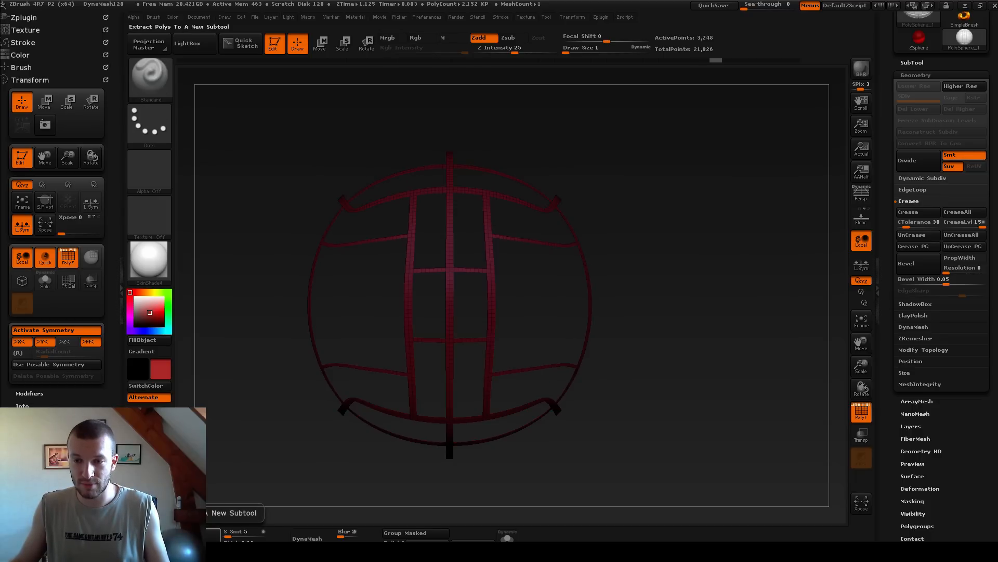
pyautogui.click(235, 512)
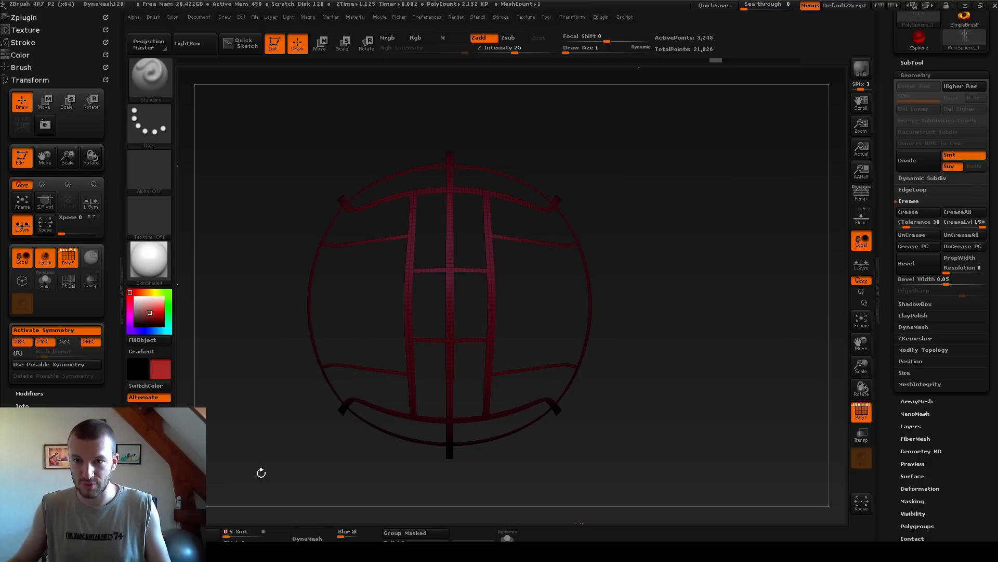
pyautogui.press('Return')
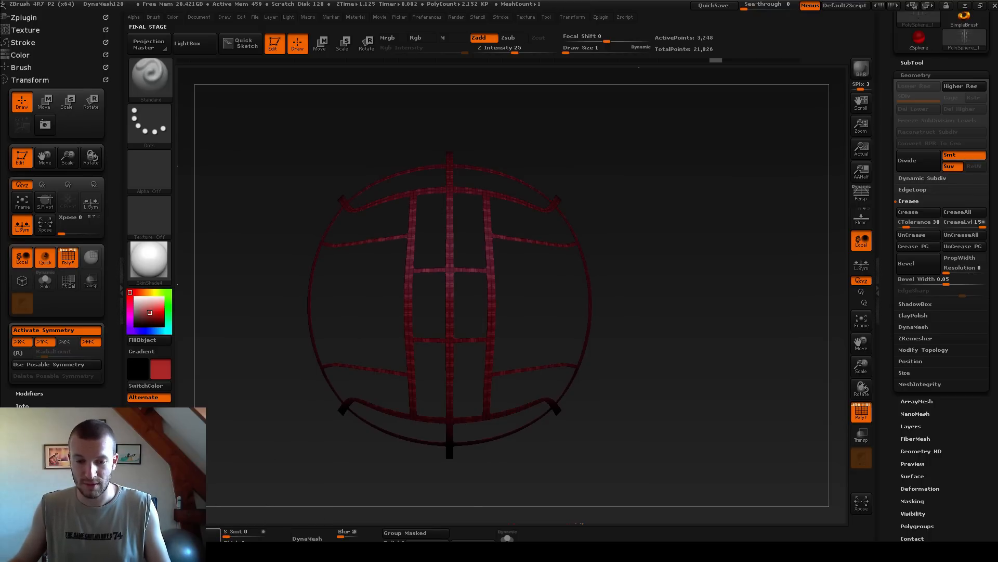
pyautogui.press('ctrl')
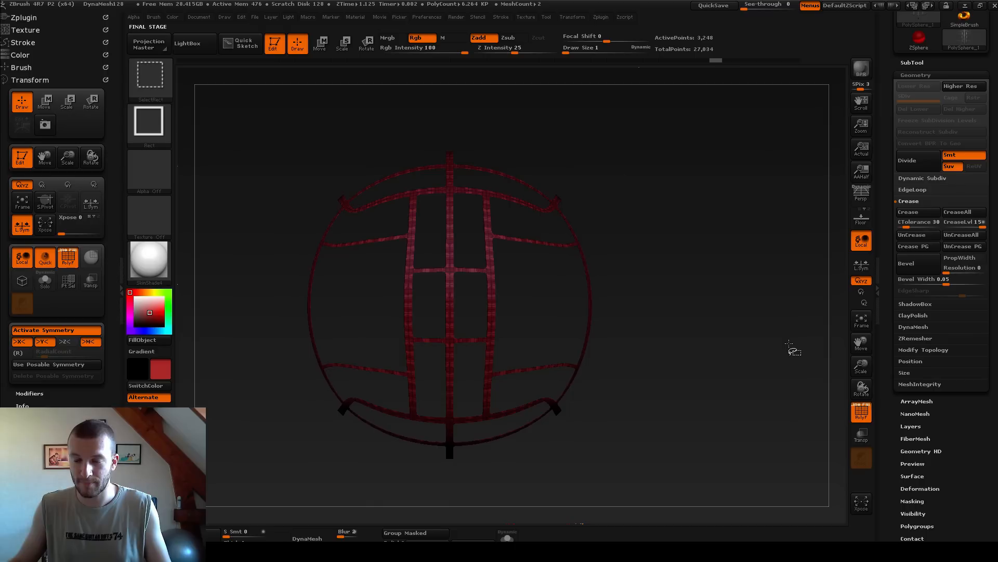
# - Select the extracted groove subtool and inspect it on its own in Solo mode
pyautogui.click(916, 75)
pyautogui.click(912, 62)
pyautogui.click(915, 104)
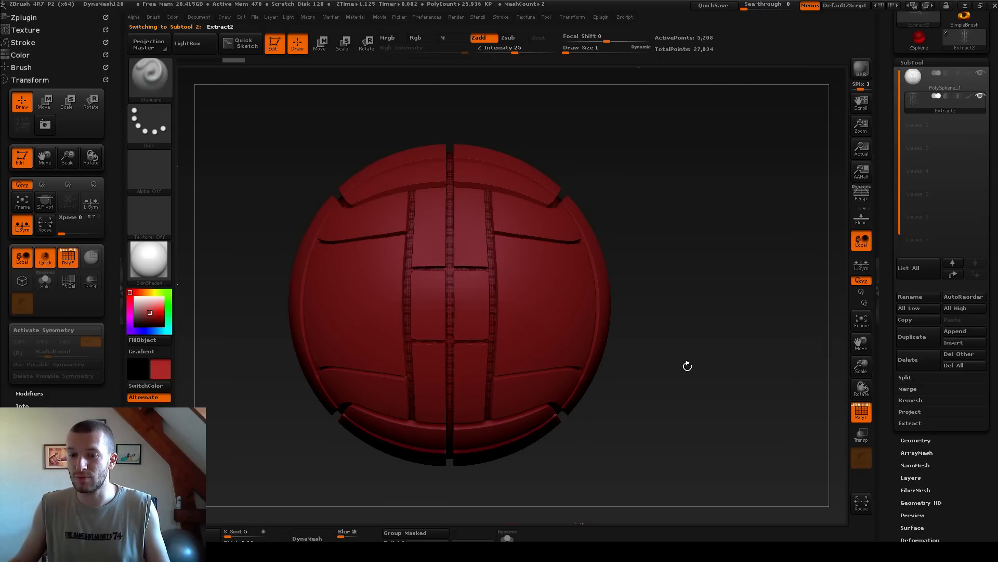
pyautogui.click(45, 280)
pyautogui.moveTo(686, 312); pyautogui.dragTo(680, 335)
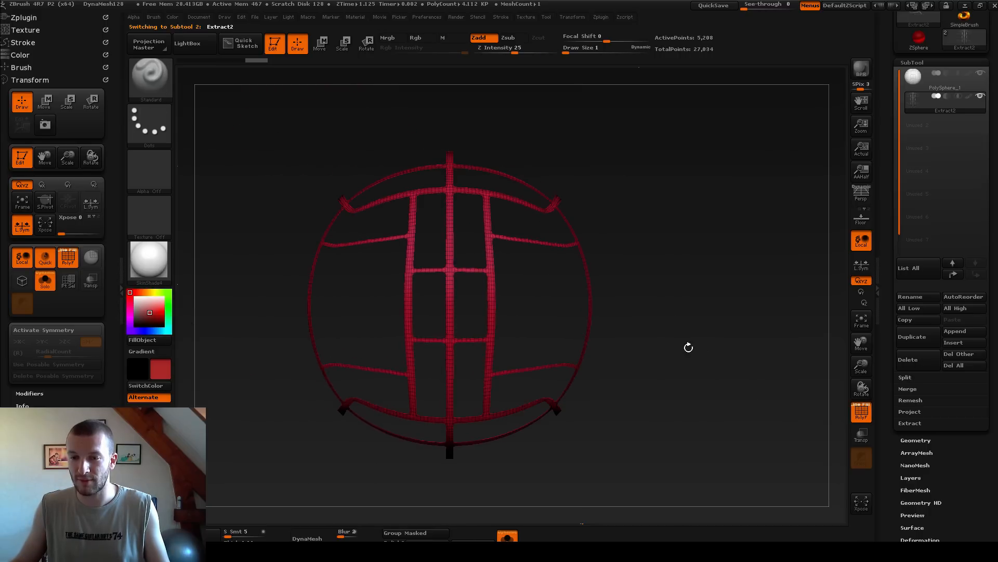
pyautogui.click(507, 534)
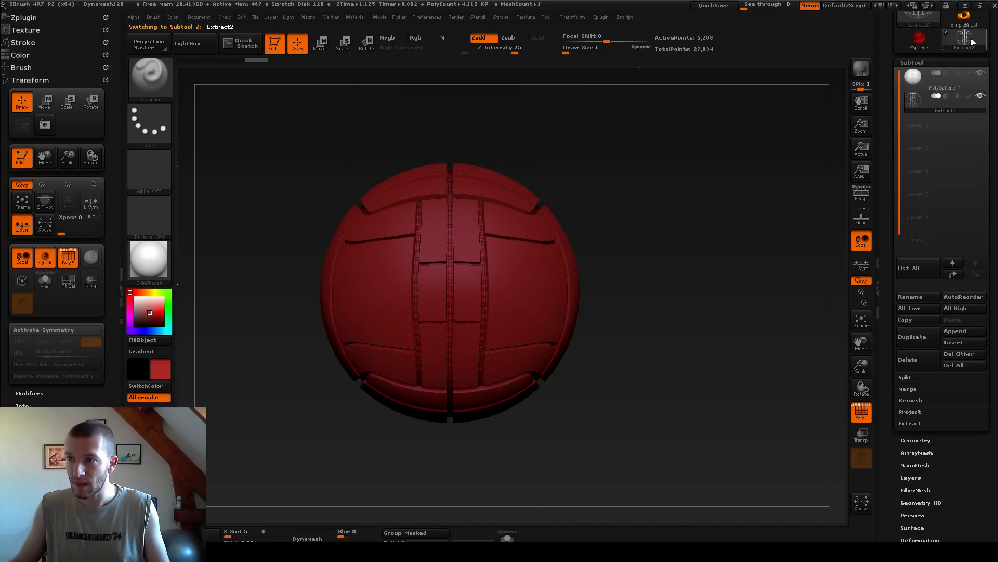
# - Enlarge the extracted groove subtool slightly with the Size deformation so its strips stand out over the sphere's panels
pyautogui.click(912, 62)
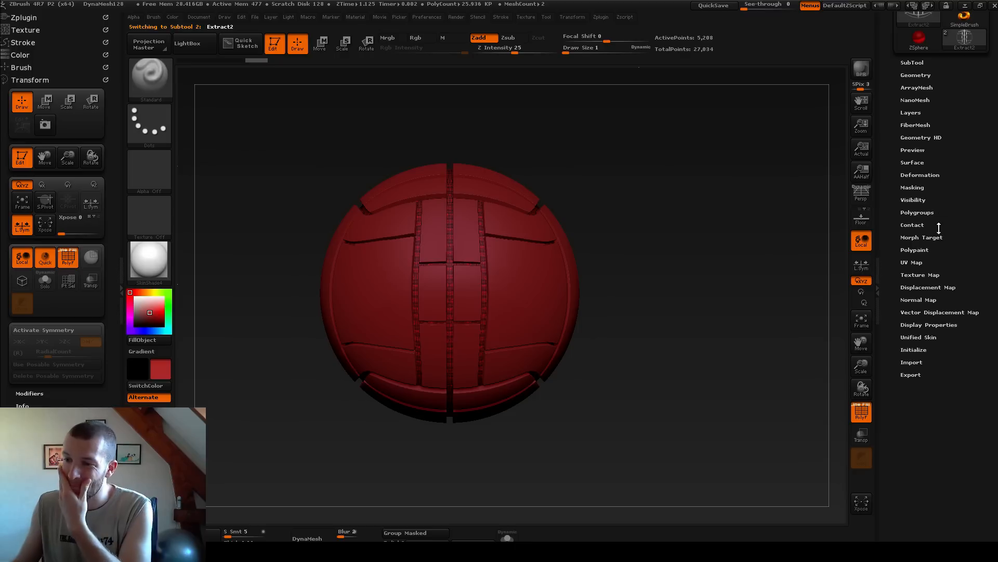
pyautogui.click(918, 174)
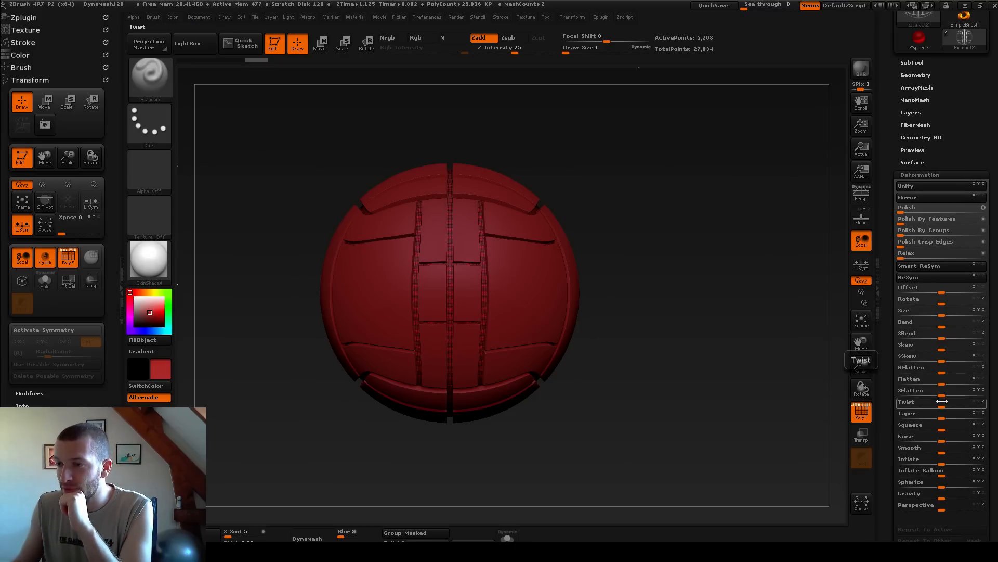
pyautogui.moveTo(942, 455); pyautogui.dragTo(990, 476)
pyautogui.keyDown('alt'); pyautogui.moveTo(741, 324); pyautogui.dragTo(802, 172); pyautogui.keyUp('alt')
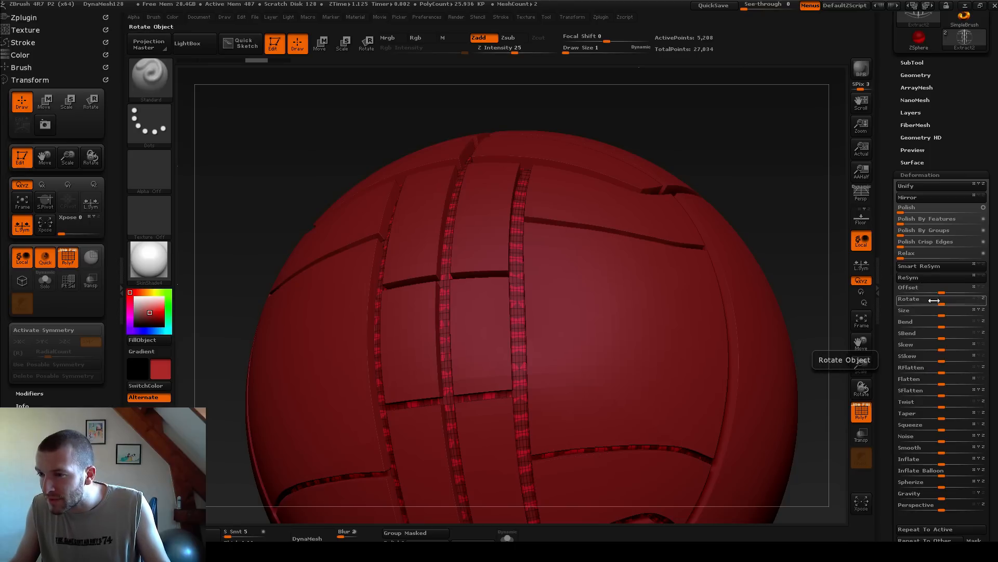
pyautogui.keyDown('alt'); pyautogui.moveTo(794, 161); pyautogui.dragTo(777, 159); pyautogui.keyUp('alt')
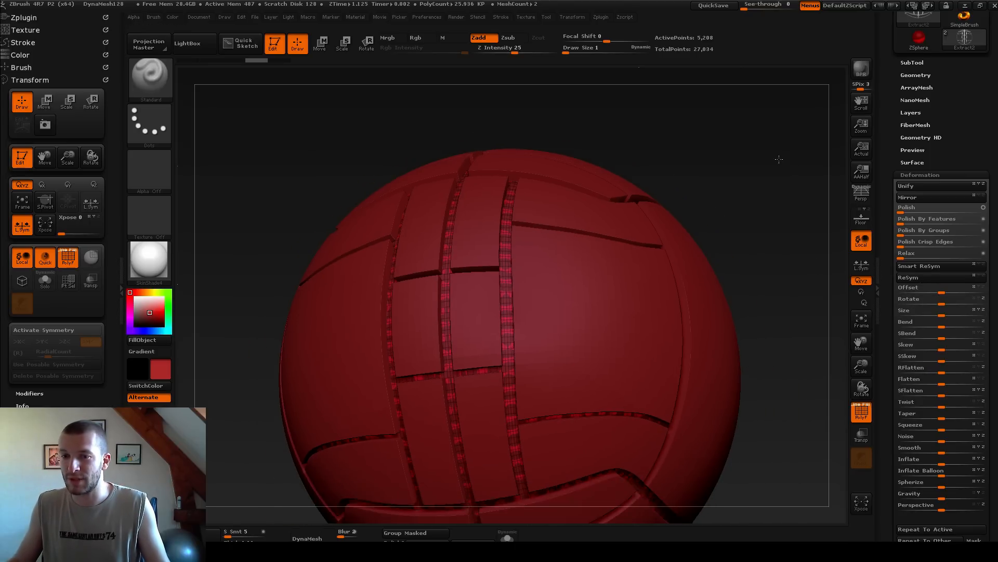
pyautogui.moveTo(945, 311)
pyautogui.mouseDown()
pyautogui.moveTo(956, 314)
pyautogui.moveTo(948, 316)
pyautogui.mouseUp()
pyautogui.moveTo(774, 220); pyautogui.dragTo(735, 230)
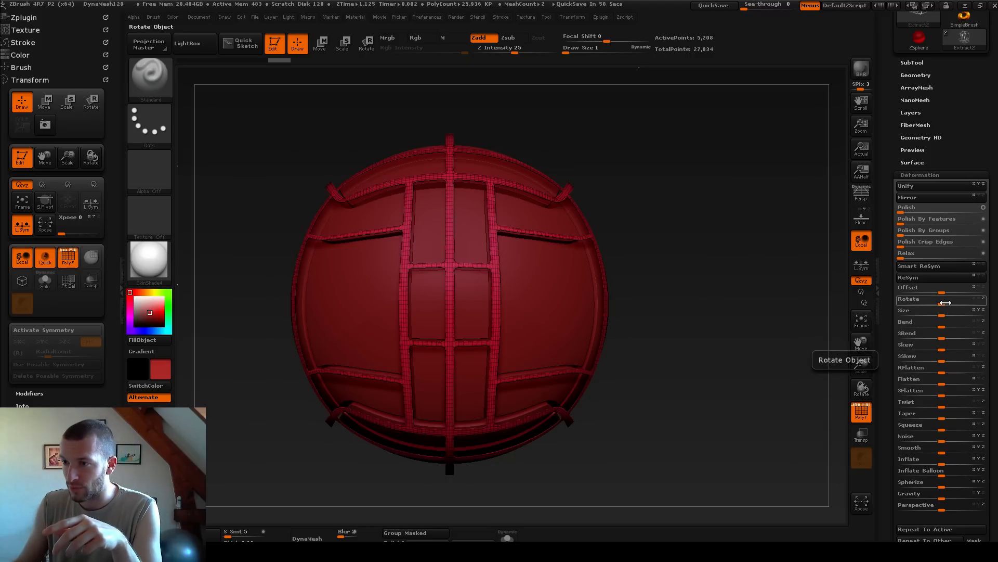
pyautogui.moveTo(942, 302); pyautogui.dragTo(972, 304)
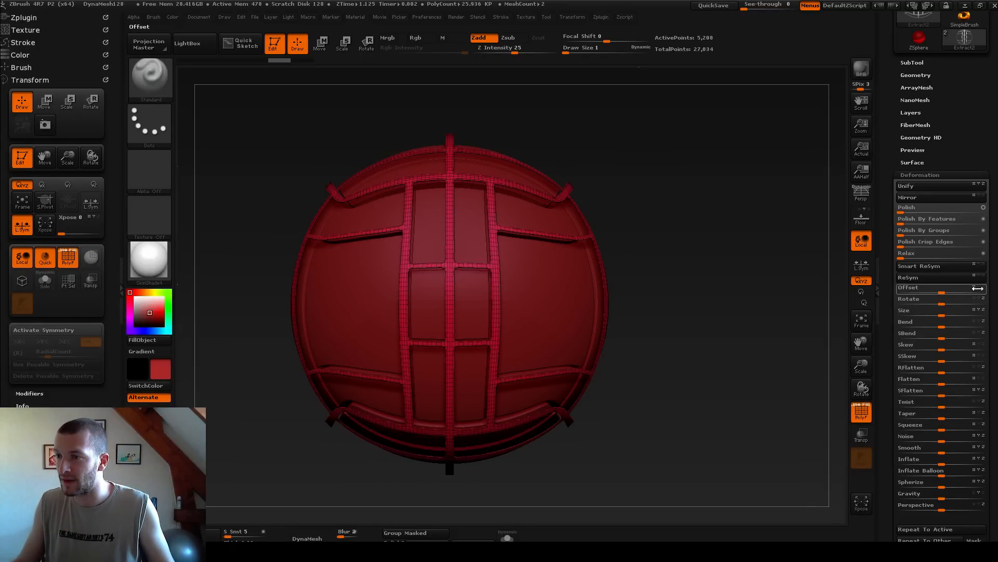
pyautogui.moveTo(945, 293)
pyautogui.mouseDown()
pyautogui.moveTo(977, 291)
pyautogui.moveTo(944, 289)
pyautogui.mouseUp()
pyautogui.moveTo(822, 276); pyautogui.dragTo(799, 292)
pyautogui.hotkey('ctrl', 'z')
pyautogui.moveTo(949, 291); pyautogui.dragTo(991, 301)
pyautogui.hotkey('ctrl', 'z')
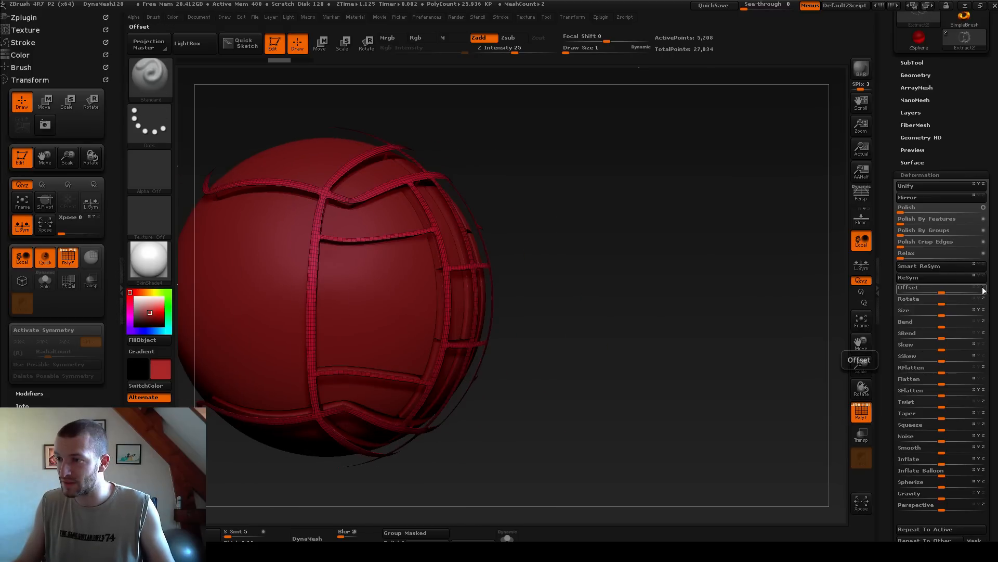
pyautogui.keyDown('shift'); pyautogui.moveTo(737, 279); pyautogui.dragTo(891, 324); pyautogui.keyUp('shift')
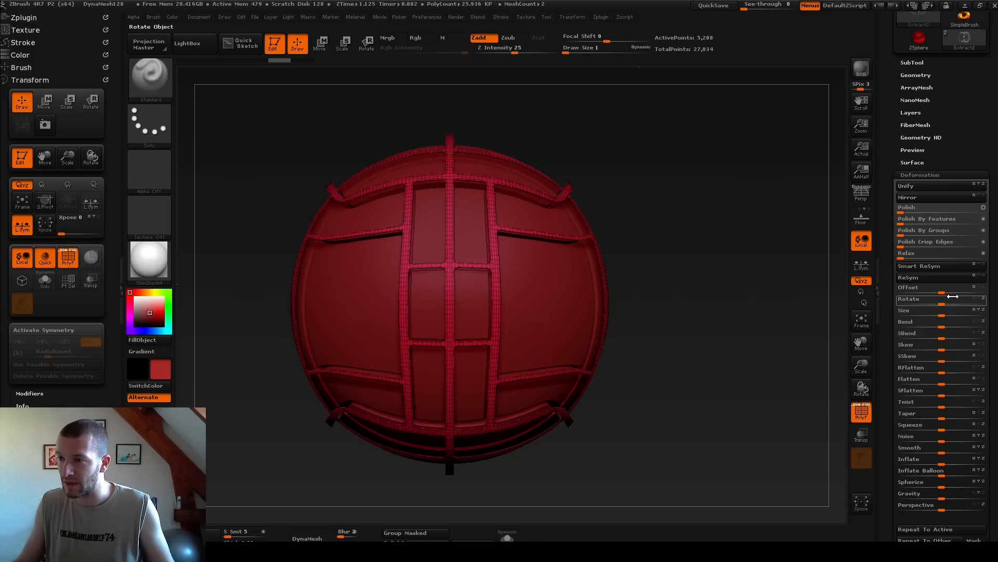
pyautogui.moveTo(953, 296); pyautogui.dragTo(954, 302)
pyautogui.hotkey('ctrl', 'z')
# - Rotate the extracted groove subtool over the sphere by 45 with the Rotate deformation
pyautogui.click(922, 300)
pyautogui.write('45')
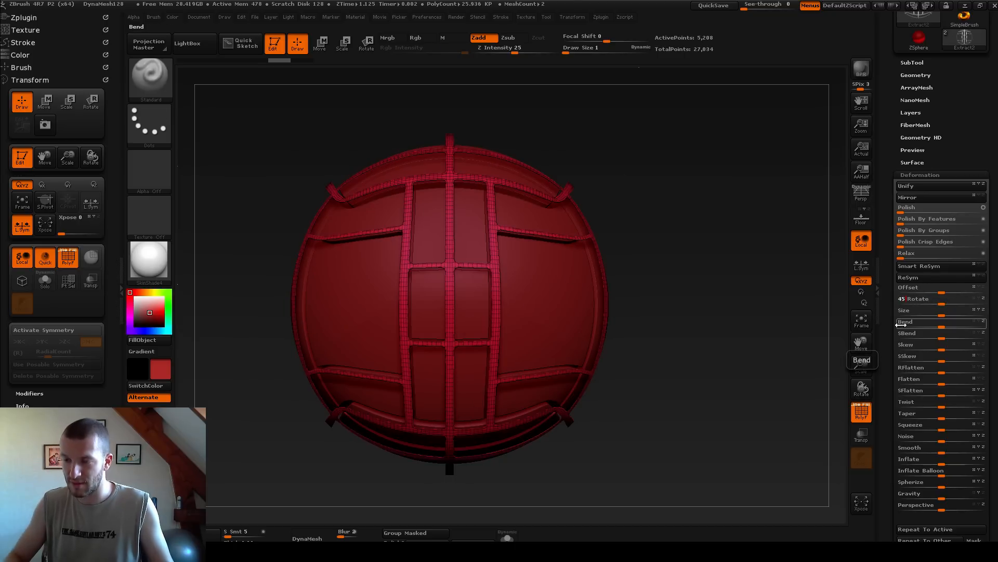
pyautogui.press('Return')
pyautogui.keyDown('alt'); pyautogui.moveTo(774, 319); pyautogui.dragTo(751, 314); pyautogui.keyUp('alt')
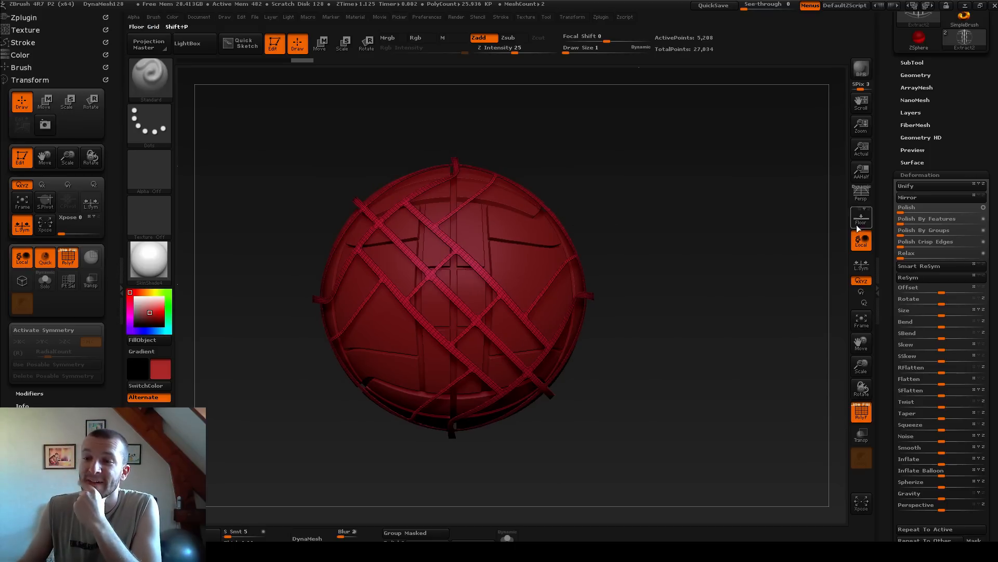
# - Try Mirror And Weld on the rotated groove subtool and undo it each time
pyautogui.click(918, 175)
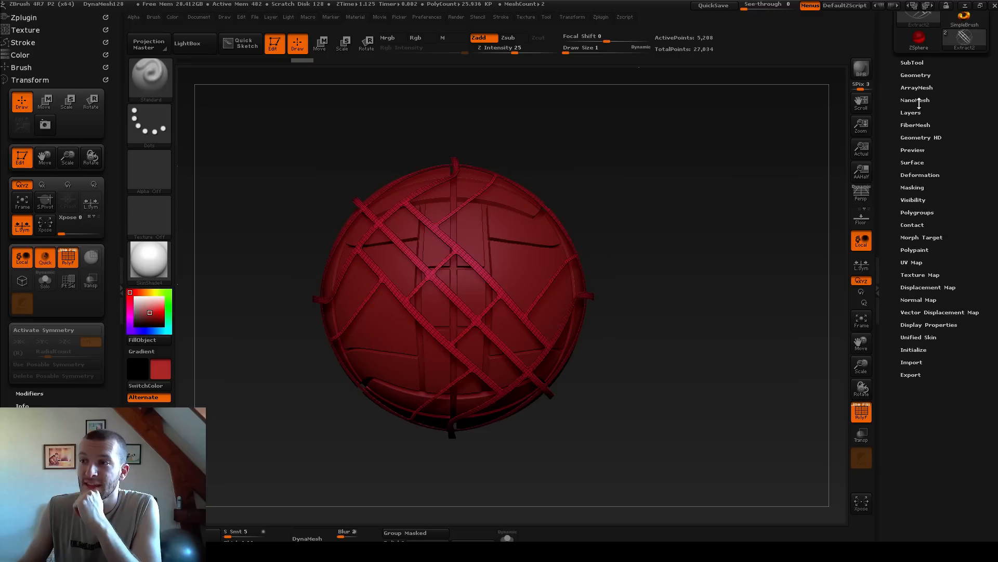
pyautogui.click(914, 75)
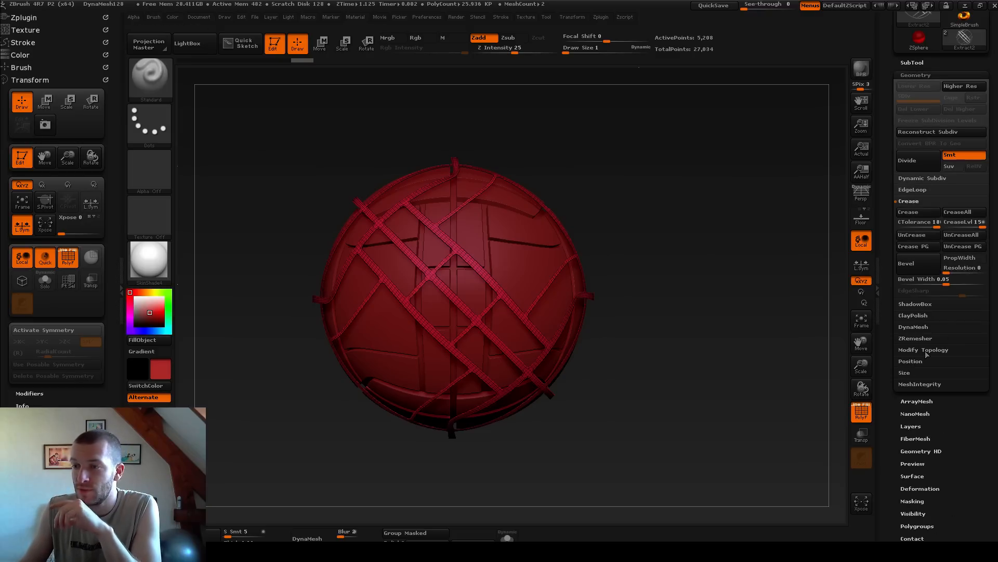
pyautogui.click(926, 350)
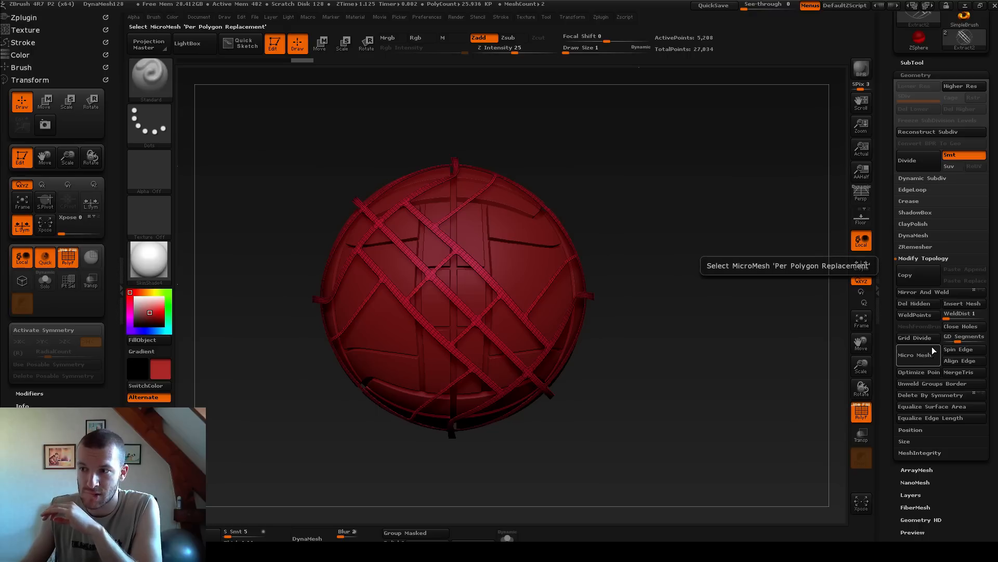
pyautogui.click(943, 294)
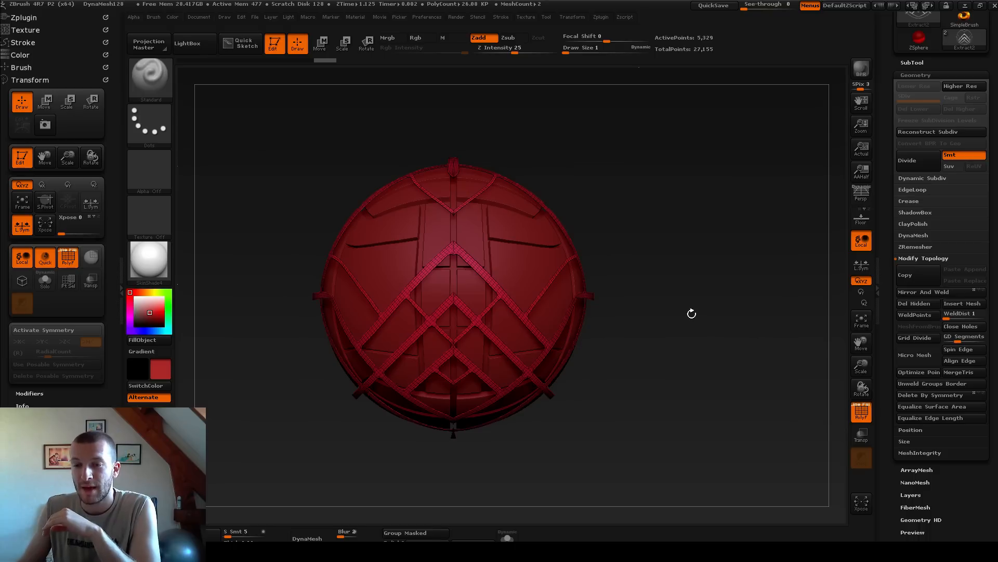
pyautogui.moveTo(709, 301)
pyautogui.mouseDown()
pyautogui.moveTo(723, 334)
pyautogui.moveTo(708, 379)
pyautogui.moveTo(684, 359)
pyautogui.moveTo(696, 310)
pyautogui.moveTo(719, 306)
pyautogui.moveTo(704, 293)
pyautogui.mouseUp()
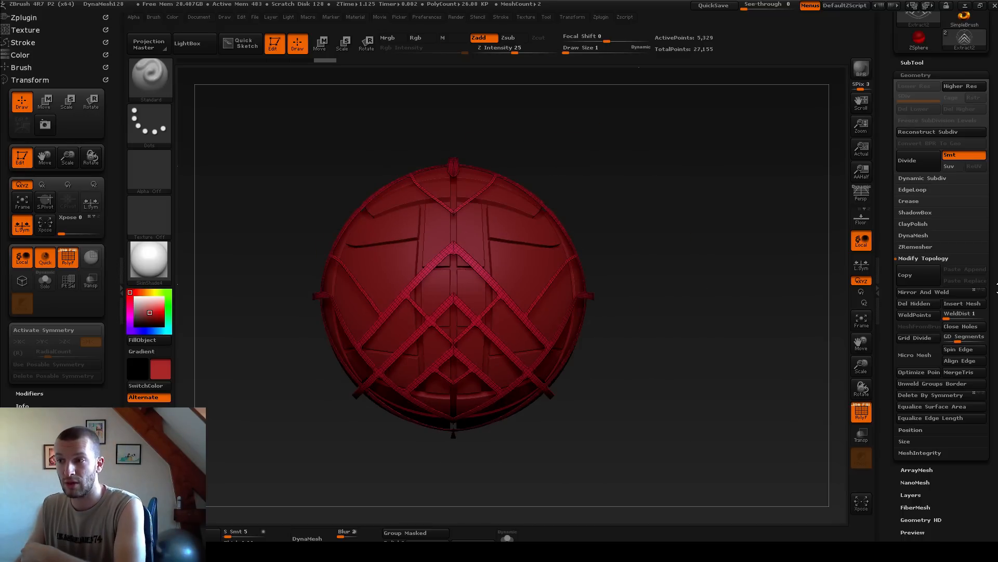
pyautogui.hotkey('ctrl', 'z')
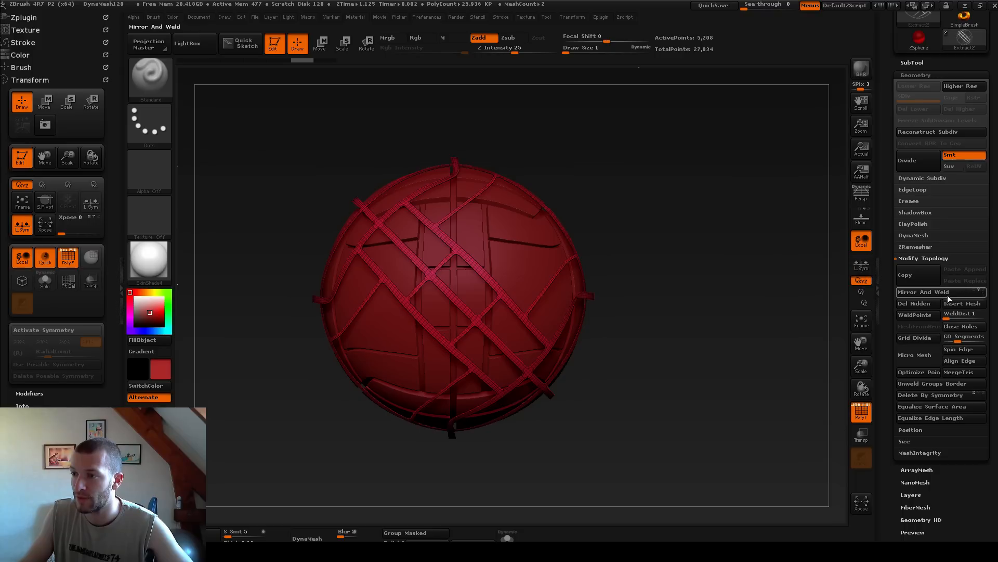
pyautogui.click(919, 293)
pyautogui.hotkey('ctrl', 'z')
pyautogui.hotkey('ctrl', 'z')
pyautogui.moveTo(809, 294); pyautogui.dragTo(764, 283)
pyautogui.click(975, 293)
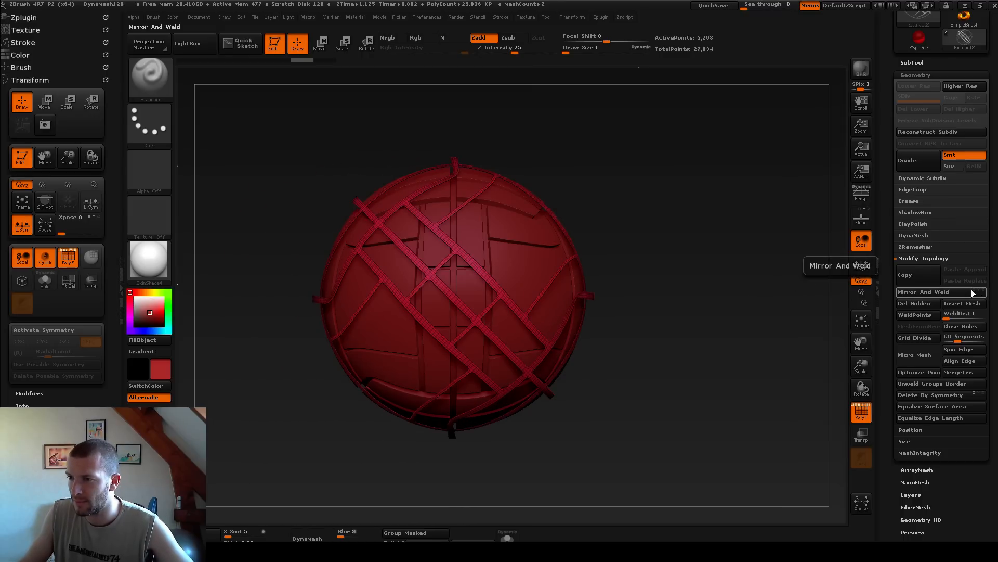
# - Flip the rotated groove subtool to its opposite side with the Mirror deformation
pyautogui.scroll(-5, 936, 468)
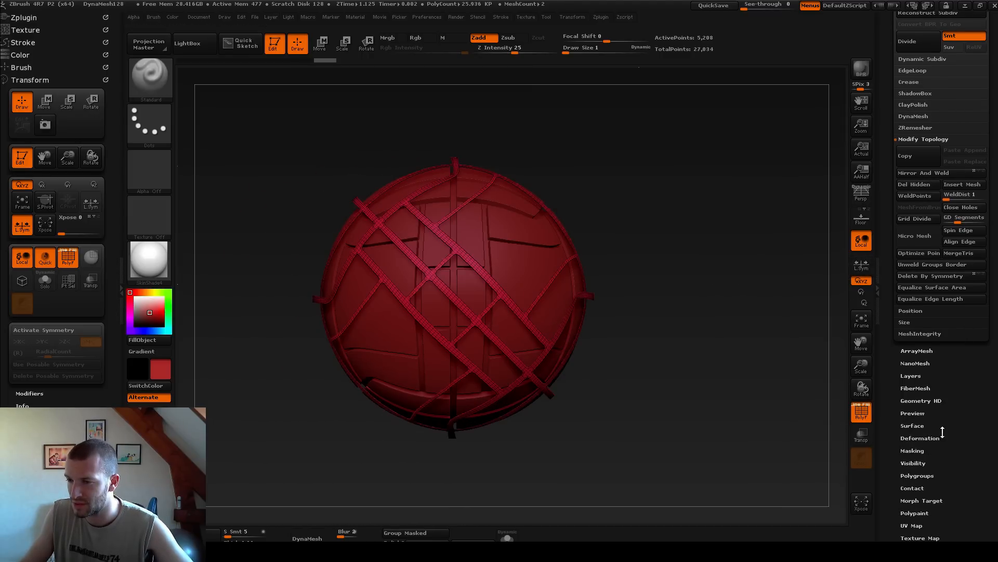
pyautogui.click(921, 439)
pyautogui.scroll(1, 890, 229)
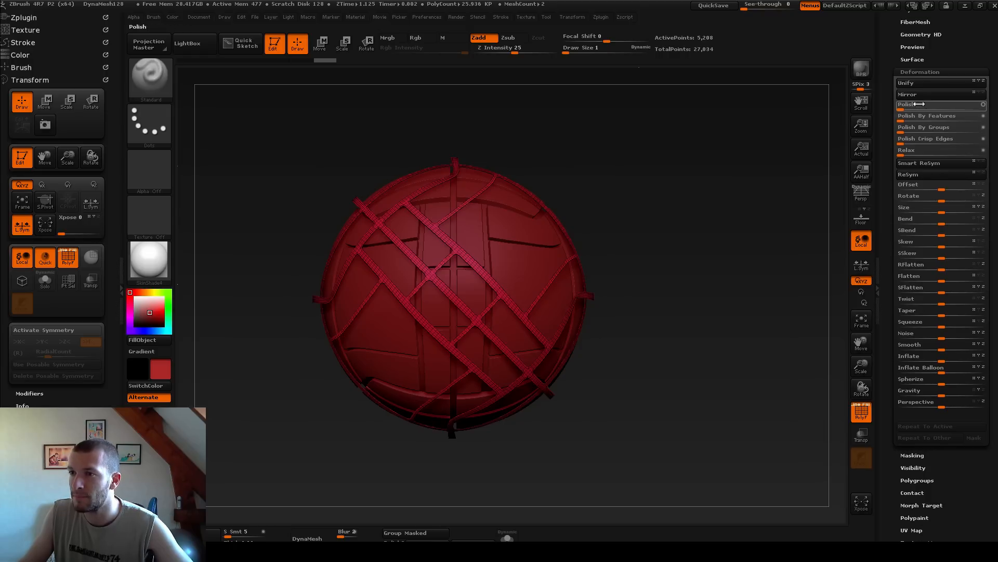
pyautogui.hotkey('ctrl', 'z')
# - Apply Mirror And Weld to the flipped groove subtool so its diagonal strips form a symmetrical pattern
pyautogui.scroll(5, 936, 156)
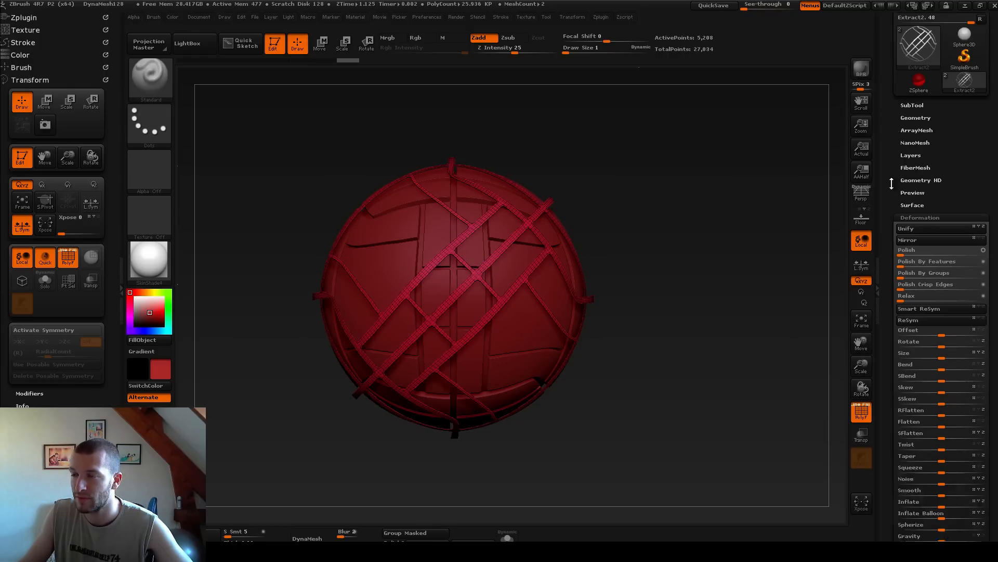
pyautogui.click(912, 188)
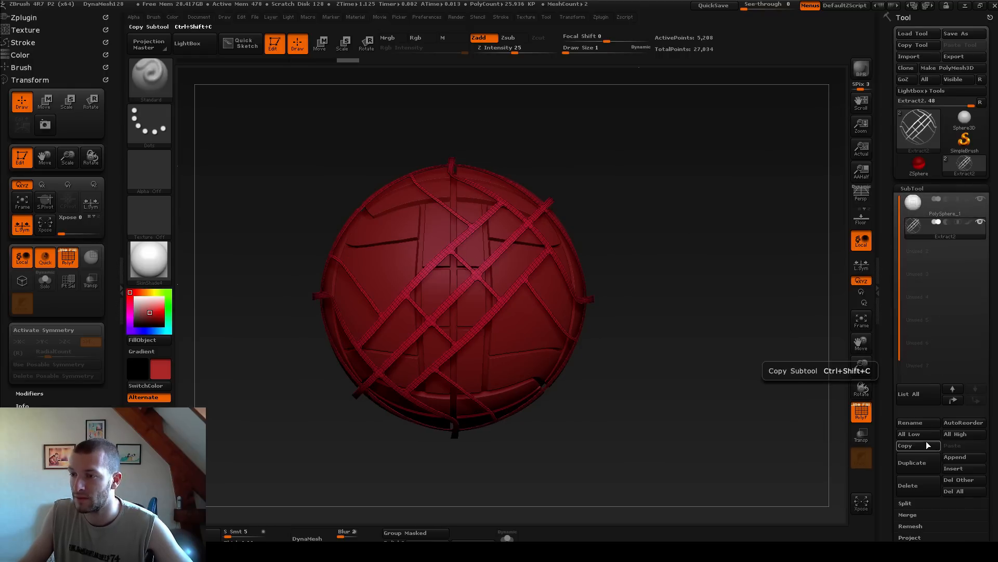
pyautogui.click(912, 188)
pyautogui.click(915, 201)
pyautogui.scroll(-2, 941, 334)
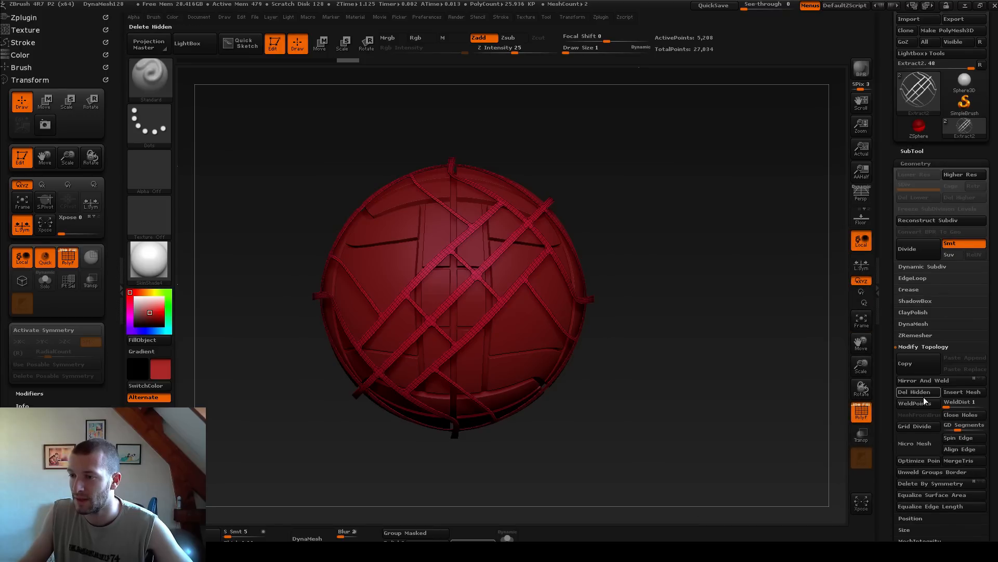
pyautogui.click(930, 379)
pyautogui.moveTo(713, 368)
pyautogui.mouseDown()
pyautogui.moveTo(702, 400)
pyautogui.moveTo(724, 416)
pyautogui.moveTo(665, 242)
pyautogui.moveTo(631, 307)
pyautogui.moveTo(710, 361)
pyautogui.mouseUp()
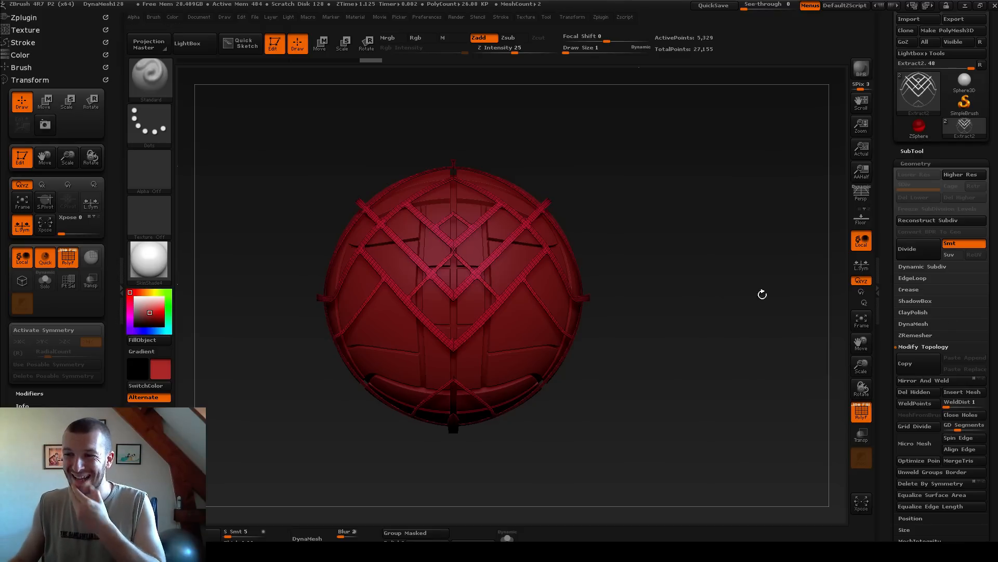
# - Switch to the ZModeler brush and get close to the groove strips' polygons
pyautogui.keyDown('alt'); pyautogui.moveTo(683, 224); pyautogui.dragTo(451, 329); pyautogui.keyUp('alt')
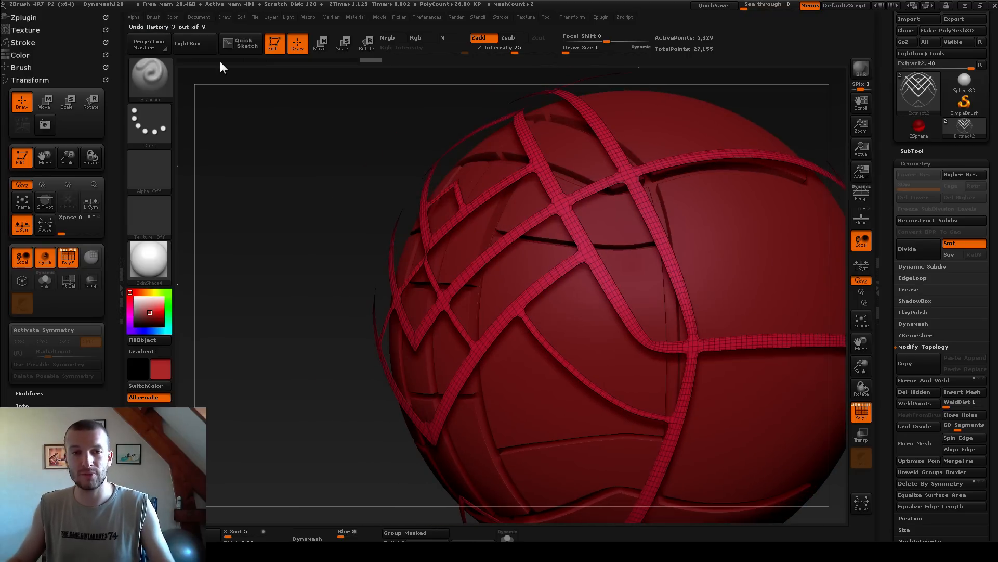
pyautogui.click(150, 78)
pyautogui.click(302, 316)
pyautogui.moveTo(268, 263)
pyautogui.mouseDown()
pyautogui.moveTo(307, 283)
pyautogui.moveTo(332, 277)
pyautogui.mouseUp()
pyautogui.keyDown('alt'); pyautogui.moveTo(226, 231); pyautogui.dragTo(376, 324); pyautogui.keyUp('alt')
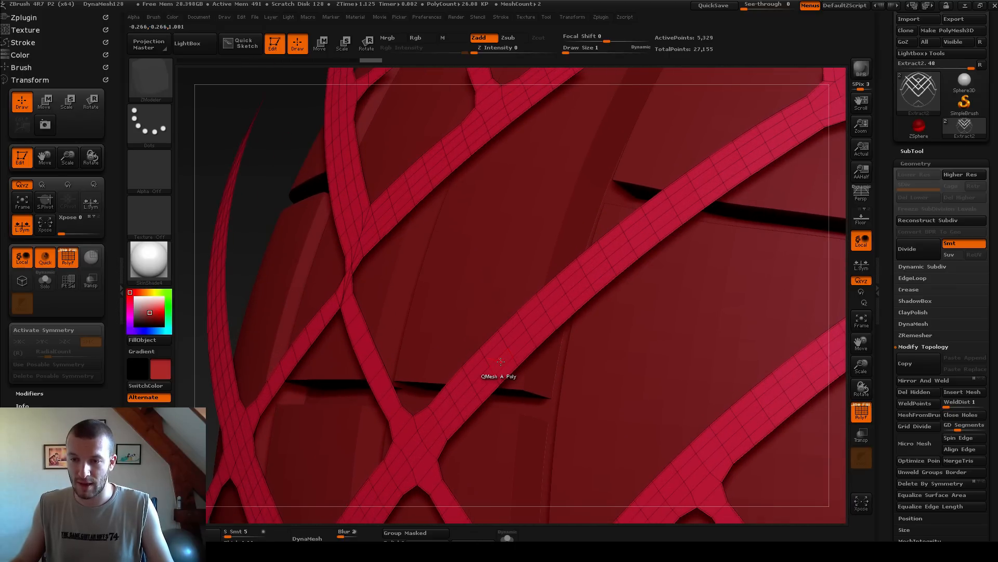
# - Extrude the groove strips outward with the ZModeler polygon action Extrude, targeting All Polygons
pyautogui.press('space')
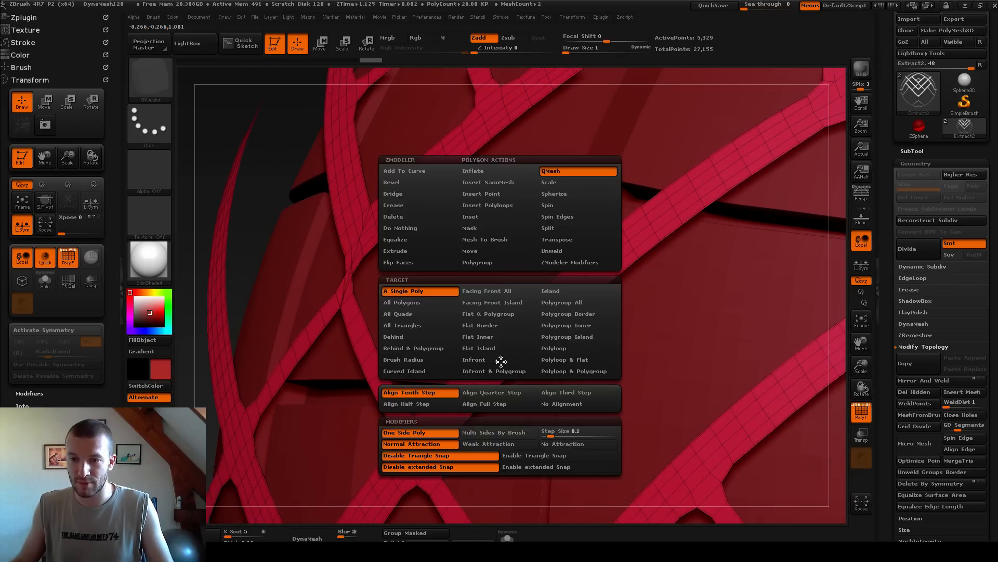
pyautogui.click(430, 251)
pyautogui.click(431, 303)
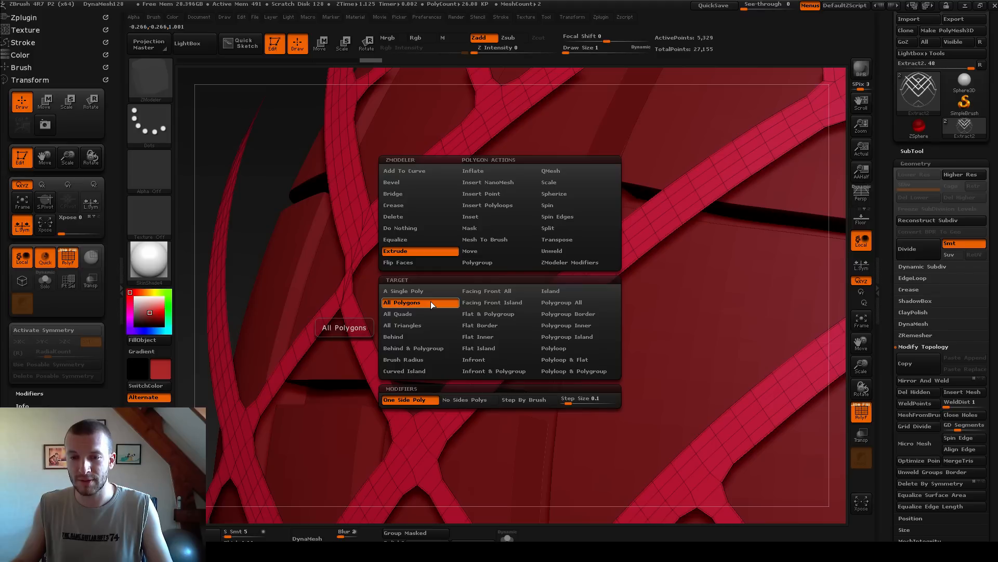
pyautogui.moveTo(492, 355); pyautogui.dragTo(442, 365)
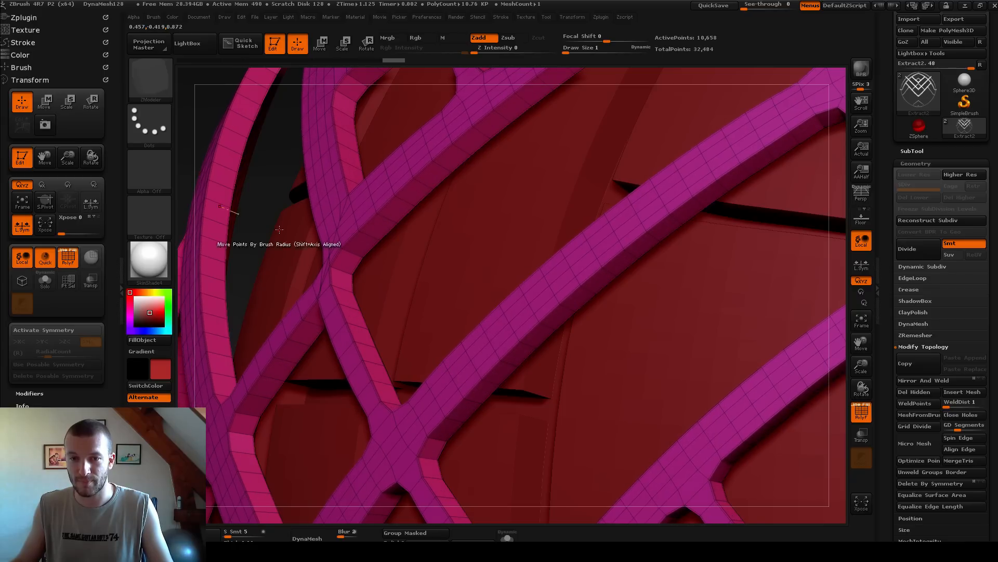
pyautogui.moveTo(261, 195)
pyautogui.keyDown('alt'); pyautogui.mouseDown()
pyautogui.moveTo(212, 184)
pyautogui.moveTo(288, 218)
pyautogui.moveTo(213, 241)
pyautogui.moveTo(212, 252)
pyautogui.moveTo(264, 230)
pyautogui.moveTo(298, 231)
pyautogui.moveTo(276, 225)
pyautogui.moveTo(277, 234)
pyautogui.moveTo(263, 197)
pyautogui.mouseUp(); pyautogui.keyUp('alt')
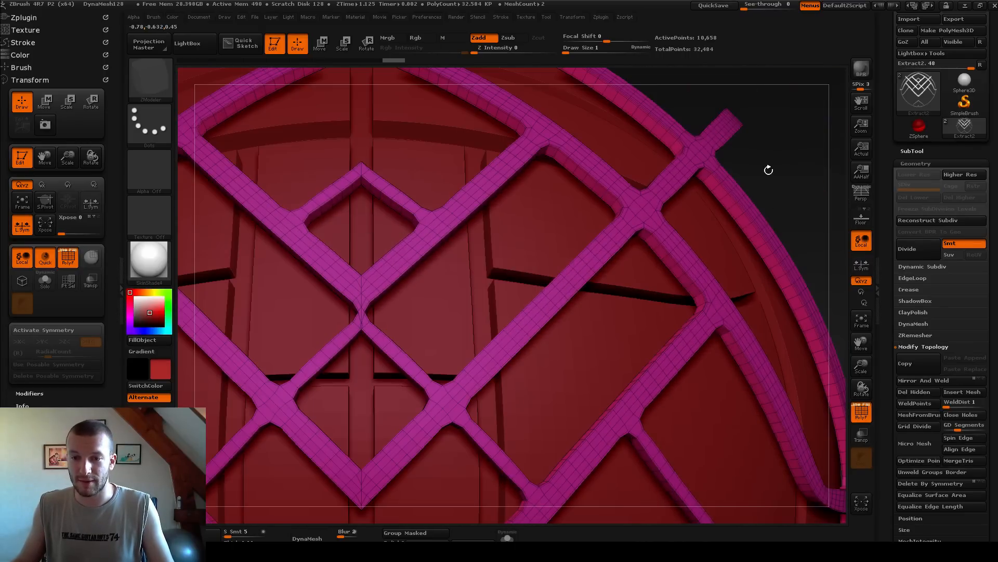
pyautogui.keyDown('alt'); pyautogui.moveTo(821, 135); pyautogui.dragTo(795, 133); pyautogui.keyUp('alt')
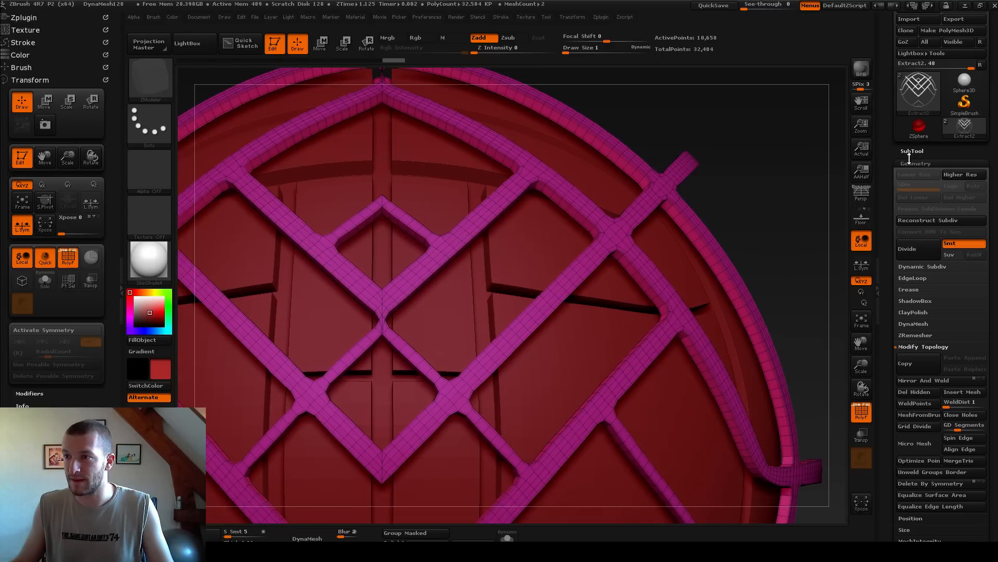
# - Open the EdgeLoop geometry options and try Edge Loop on the fully visible groove subtool
pyautogui.click(910, 154)
pyautogui.click(910, 149)
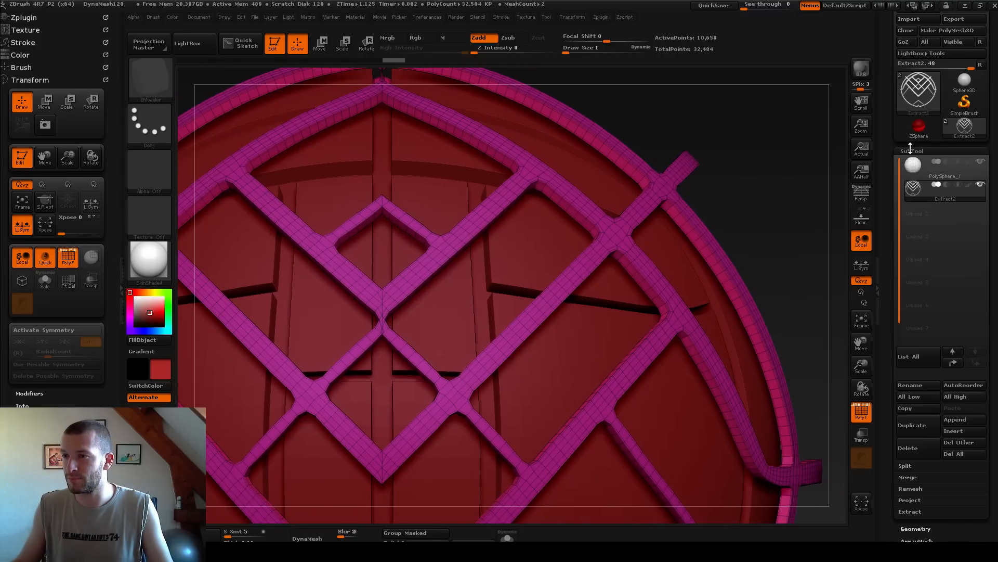
pyautogui.click(910, 149)
pyautogui.click(916, 163)
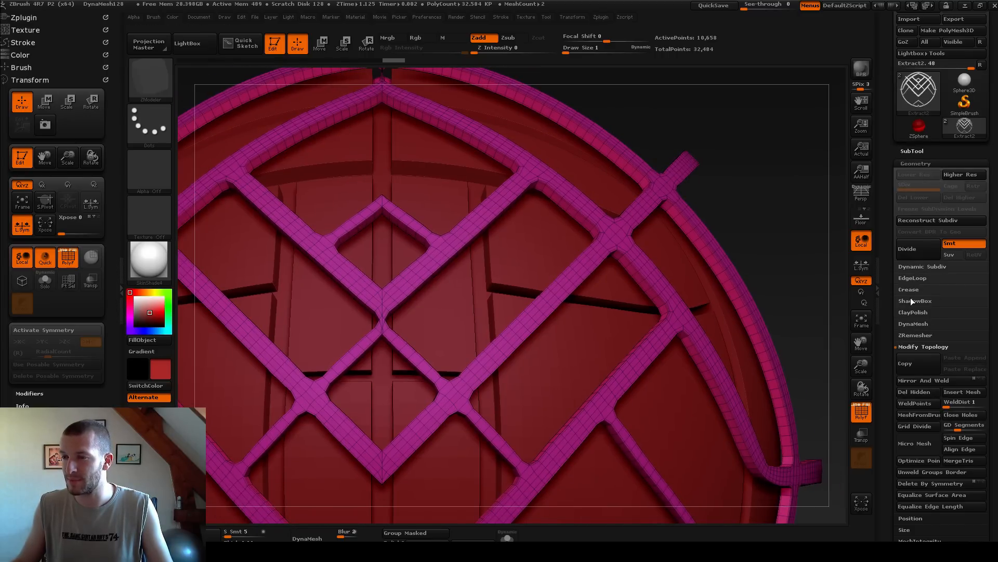
pyautogui.click(916, 279)
pyautogui.click(927, 306)
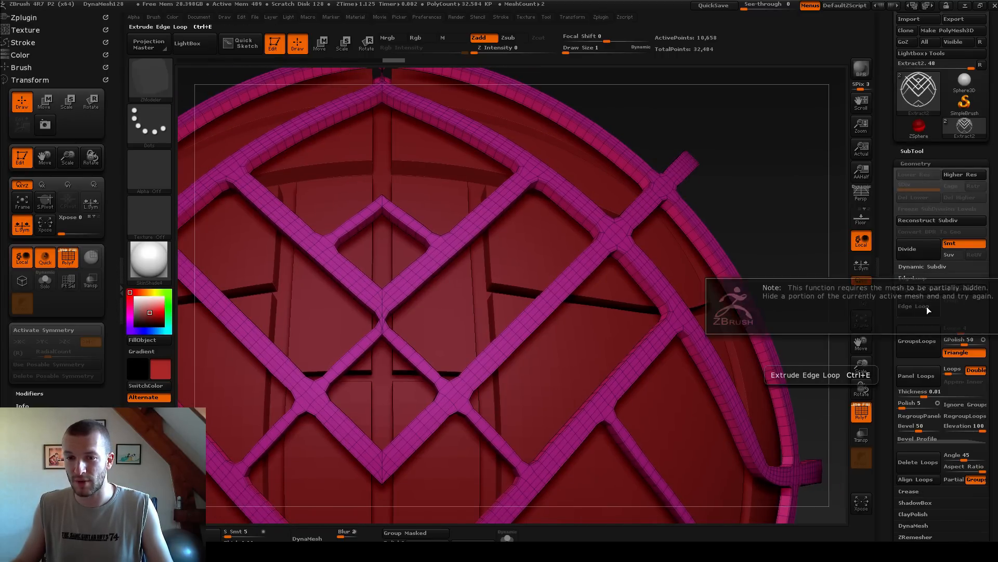
# - Hide the pink side polygroup of the extruded strips, keeping only their purple faces shown
pyautogui.hotkey('ctrl', 'shift')
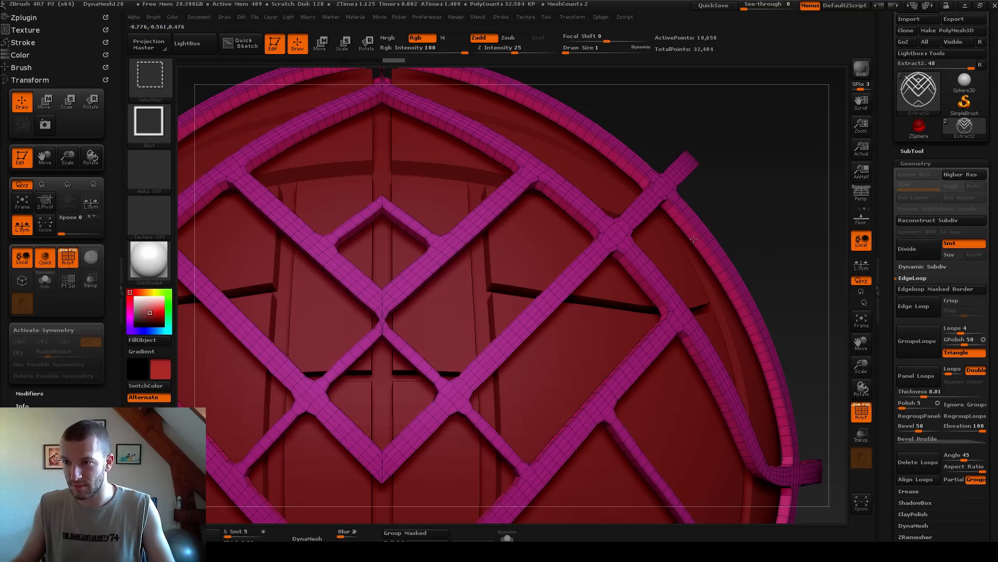
pyautogui.keyDown('ctrl'); pyautogui.keyDown('shift'); pyautogui.click(694, 239); pyautogui.keyUp('shift'); pyautogui.keyUp('ctrl')
pyautogui.keyDown('ctrl'); pyautogui.keyDown('shift'); pyautogui.click(803, 142); pyautogui.keyUp('shift'); pyautogui.keyUp('ctrl')
pyautogui.moveTo(803, 142); pyautogui.dragTo(811, 179)
# - Try Edge Loop with Disp 0 on the isolated strip faces, inspect the border, and undo it
pyautogui.click(918, 313)
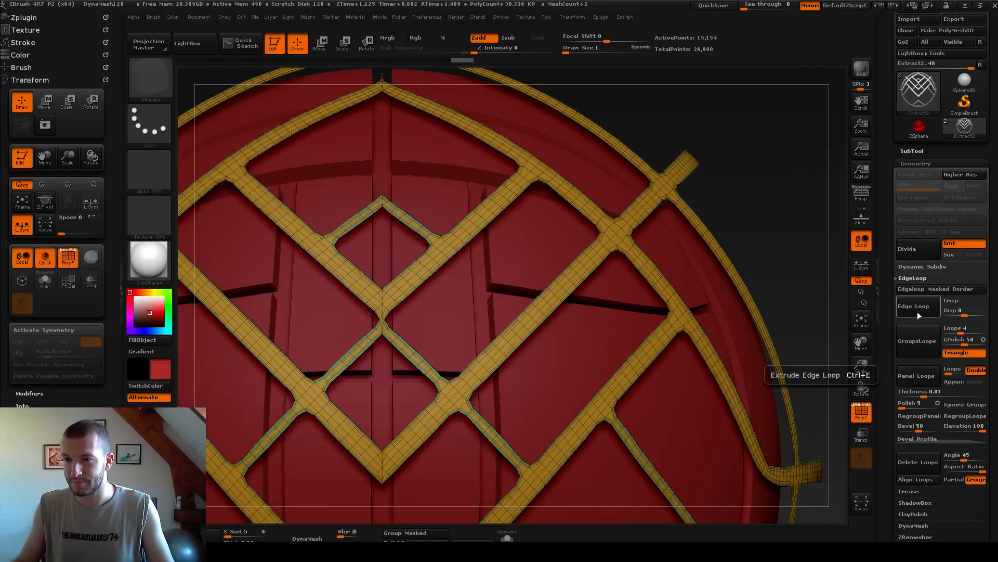
pyautogui.keyDown('alt'); pyautogui.moveTo(809, 247); pyautogui.dragTo(804, 203); pyautogui.keyUp('alt')
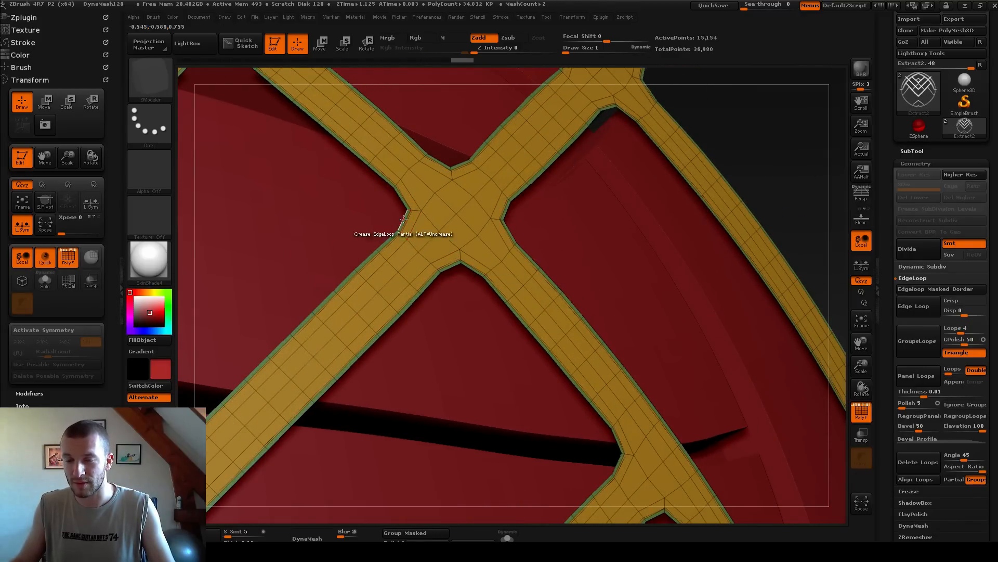
pyautogui.hotkey('ctrl', 'z')
# - Try Edge Loop on the isolated strip faces with Disp set to 0.0073, and undo it
pyautogui.moveTo(961, 319); pyautogui.dragTo(965, 314)
pyautogui.press('ctrl')
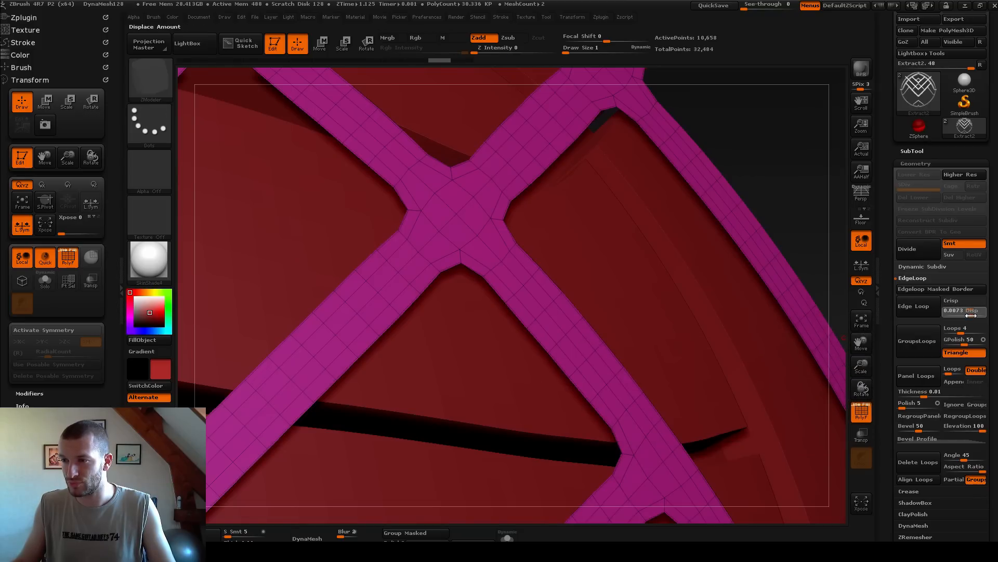
pyautogui.click(913, 307)
pyautogui.moveTo(797, 158); pyautogui.dragTo(744, 230)
pyautogui.hotkey('ctrl', 'z')
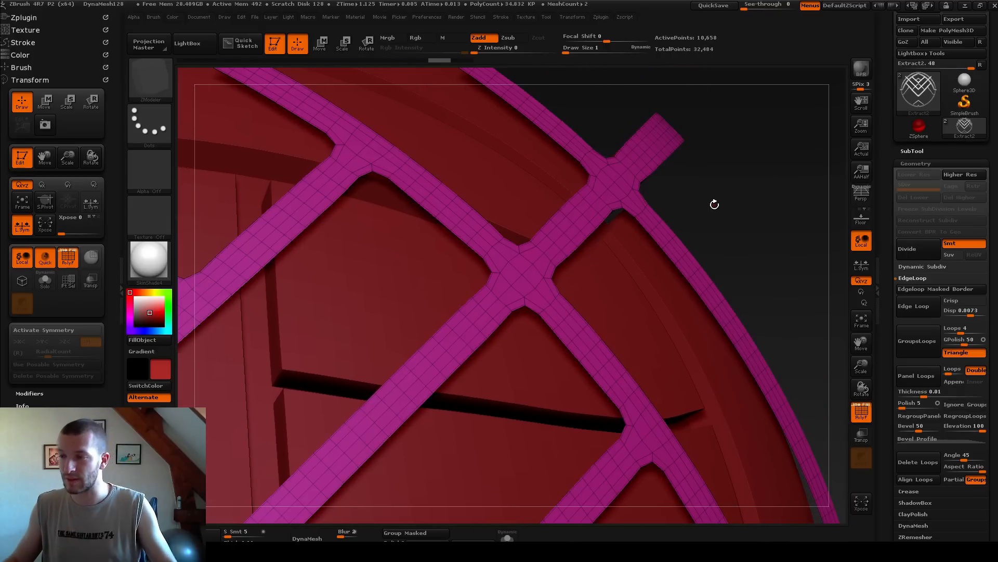
pyautogui.click(924, 311)
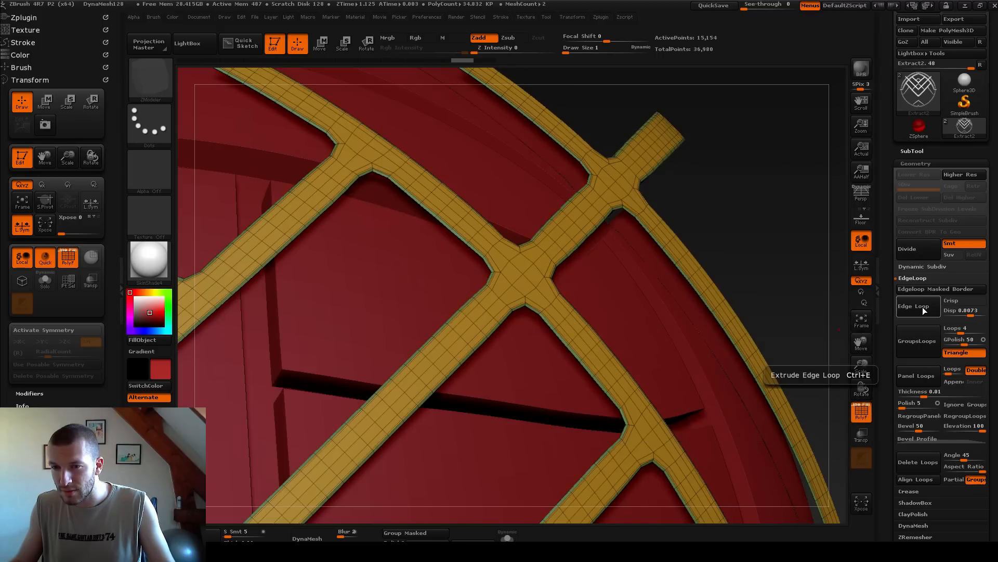
pyautogui.hotkey('ctrl', 'z')
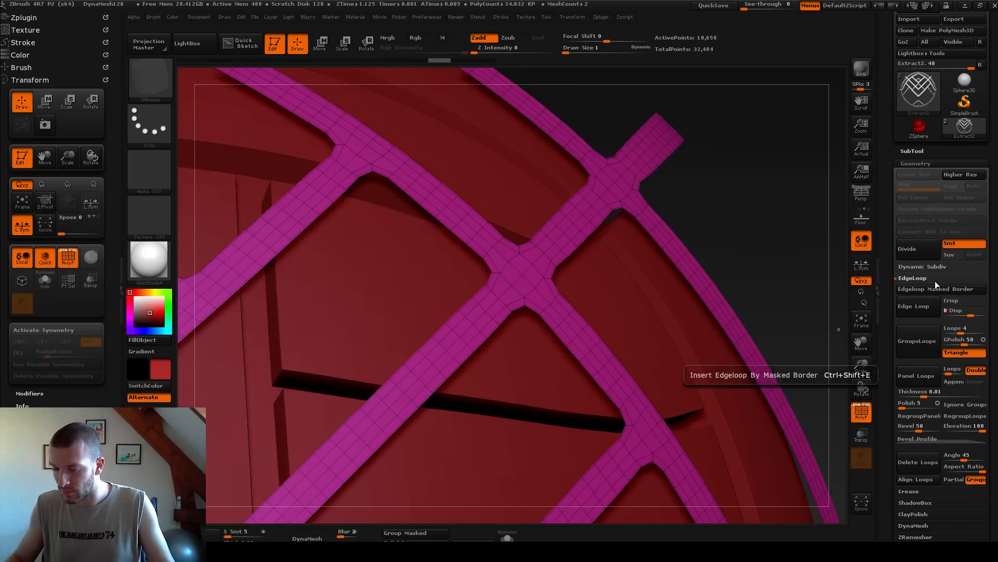
# - Try Edge Loop on the isolated strip faces with Disp at 0, and undo it
pyautogui.click(927, 304)
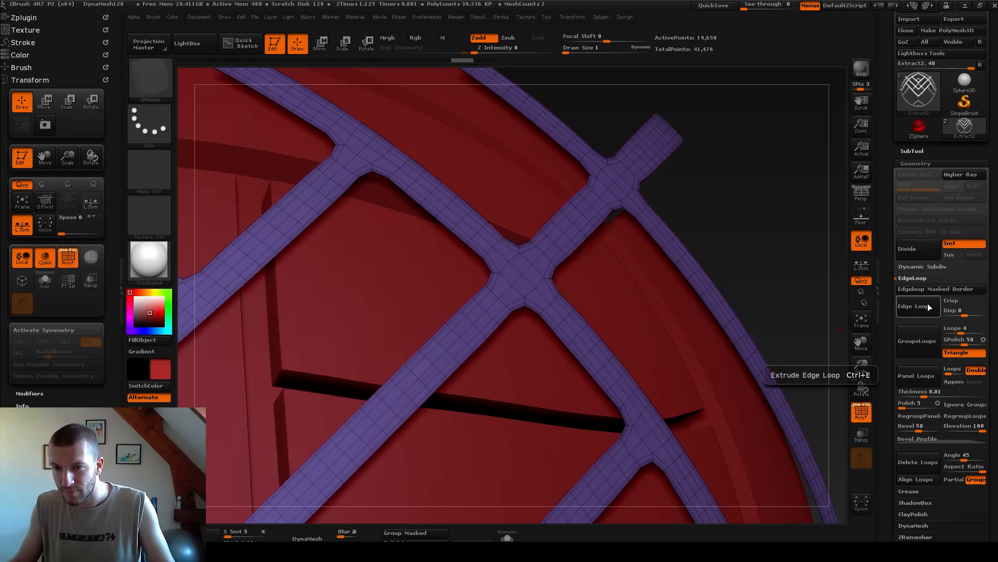
pyautogui.hotkey('ctrl', 'z')
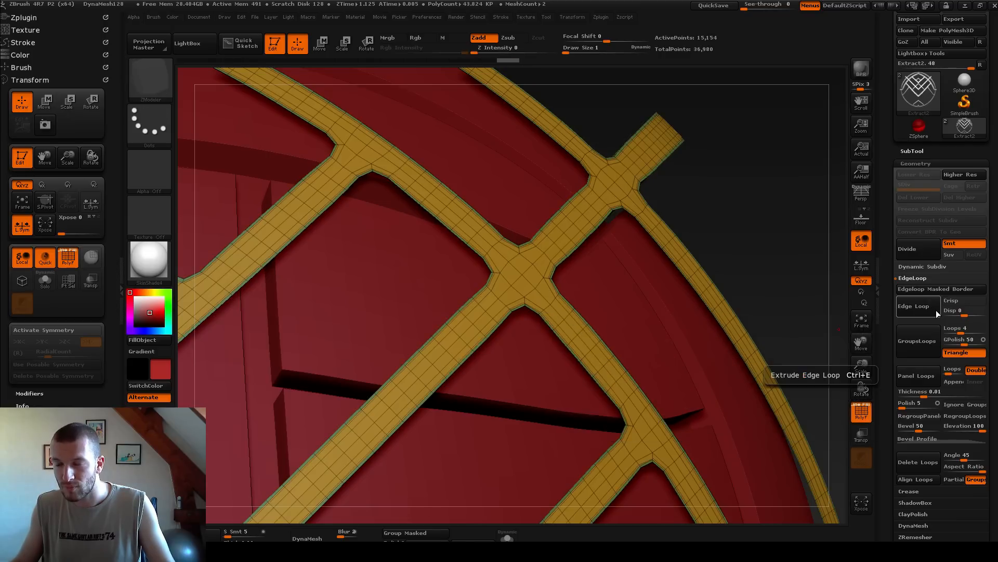
# - Set the Edge Loop Disp to -0.05173 and apply Edge Loop to the isolated strip faces
pyautogui.click(963, 314)
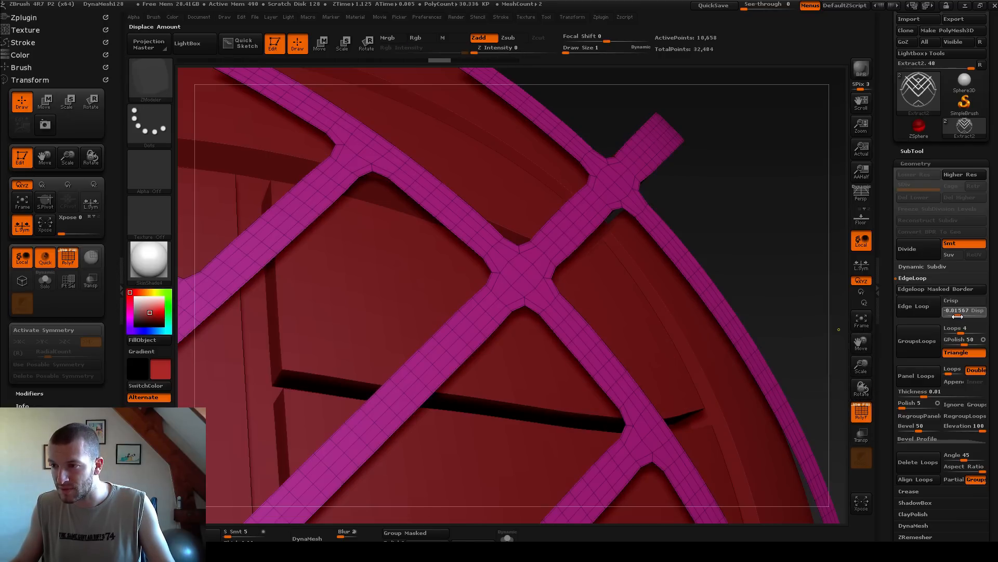
pyautogui.press('Return')
pyautogui.click(962, 331)
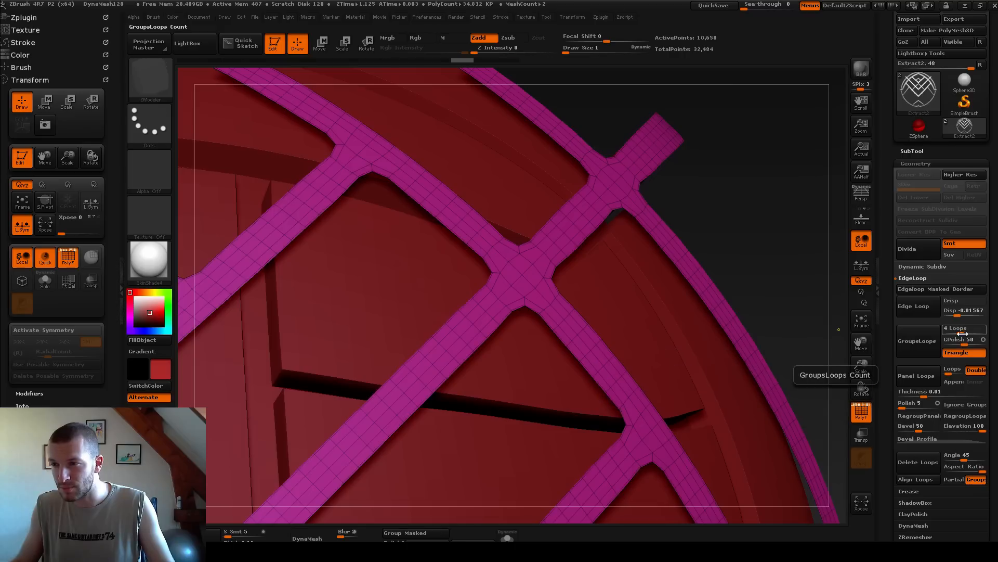
pyautogui.click(952, 312)
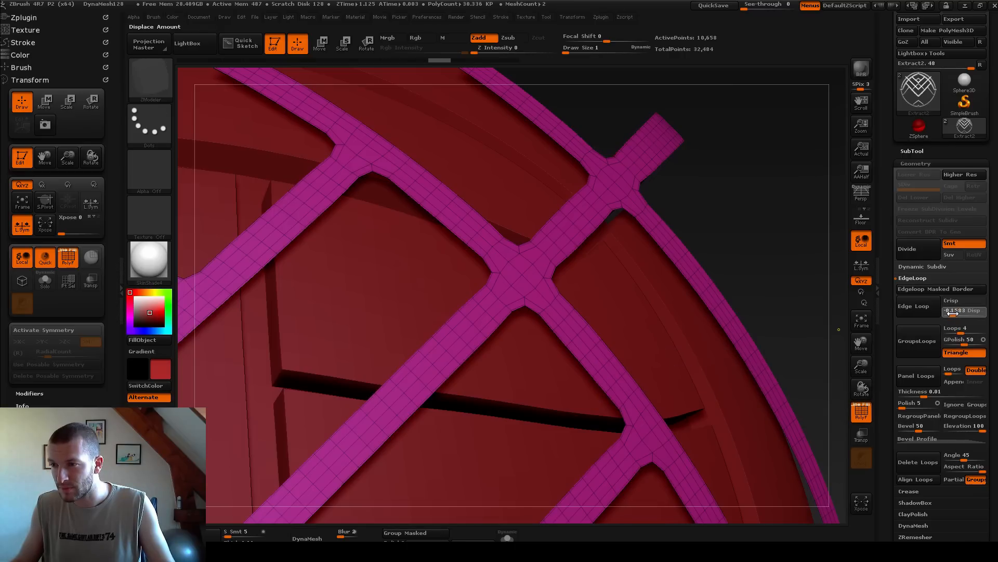
pyautogui.moveTo(952, 312); pyautogui.dragTo(957, 320)
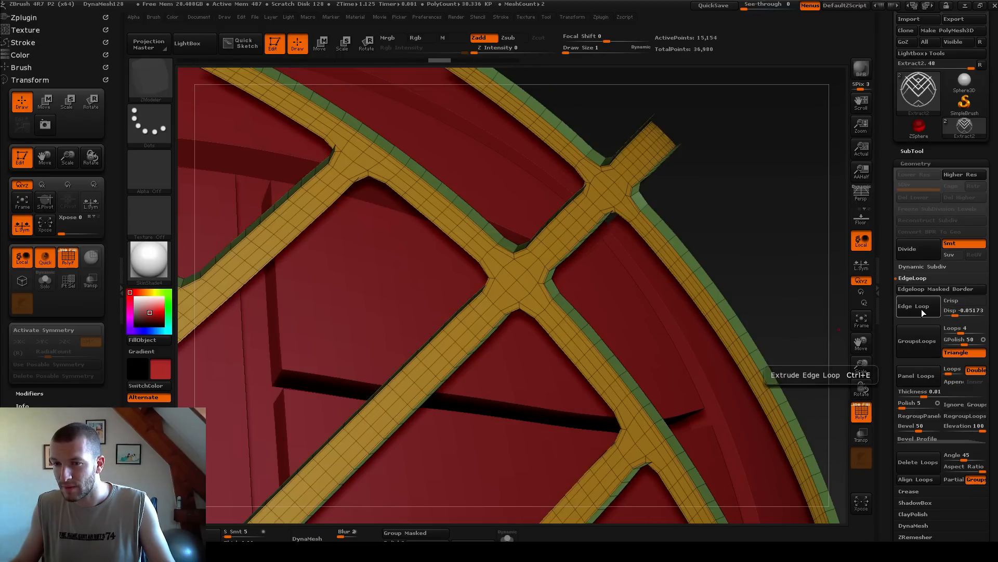
# - Show the complete groove subtool again and inspect the new strip border with PolyFrame off, then restore PolyFrame
pyautogui.moveTo(598, 171); pyautogui.dragTo(845, 391)
pyautogui.click(861, 411)
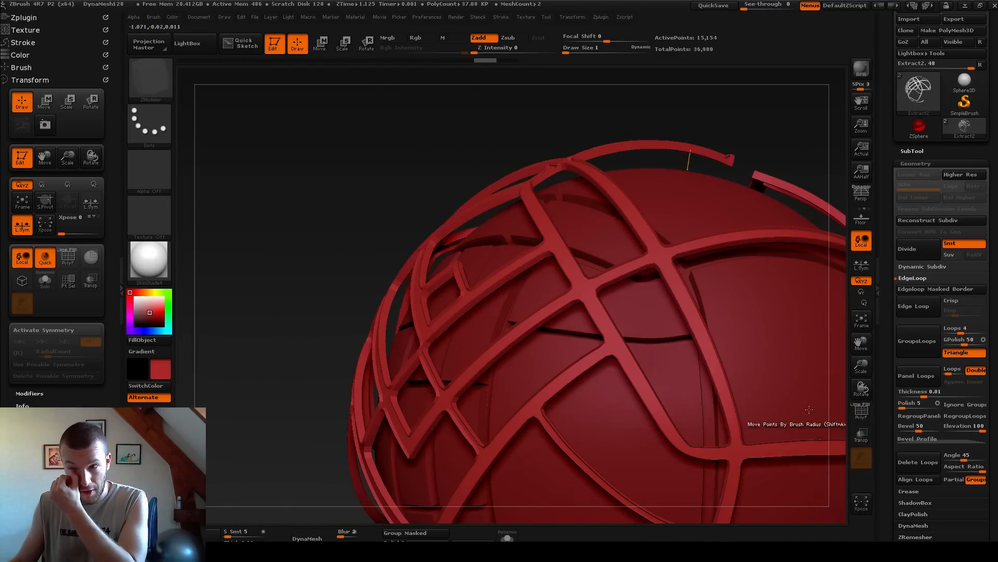
pyautogui.moveTo(203, 252); pyautogui.dragTo(635, 171)
pyautogui.moveTo(735, 155); pyautogui.dragTo(774, 224)
pyautogui.click(861, 411)
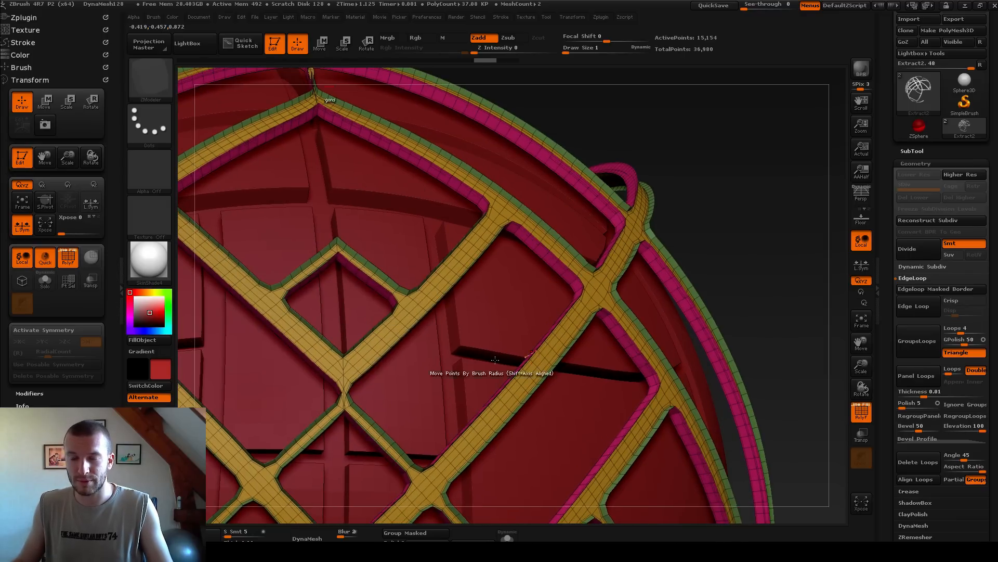
# - Set ZModeler's polygon action to Extrude with target Polygroup All, and extrude the pink side polygroup of the strips outward
pyautogui.moveTo(737, 167); pyautogui.dragTo(493, 250)
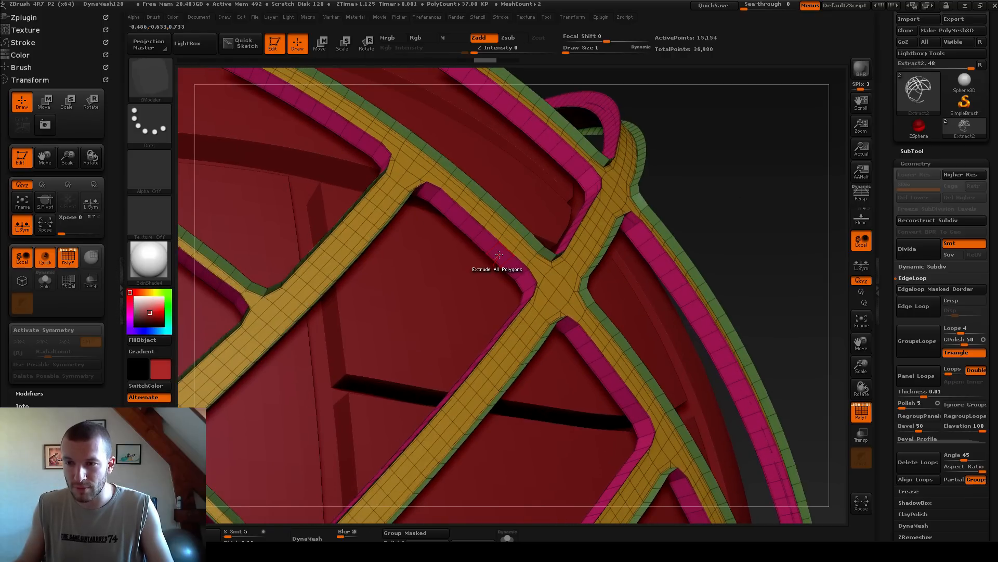
pyautogui.press('space')
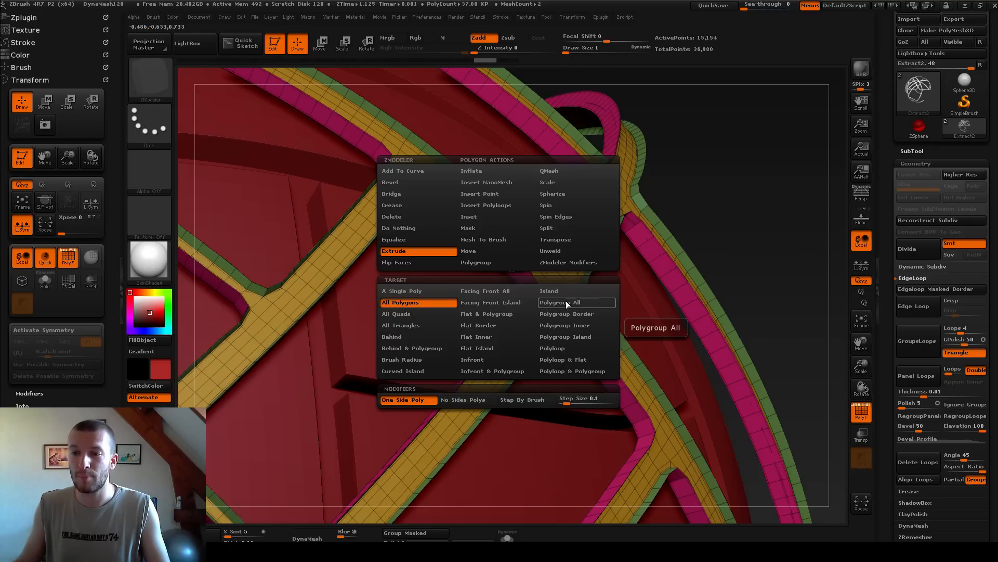
pyautogui.press('space')
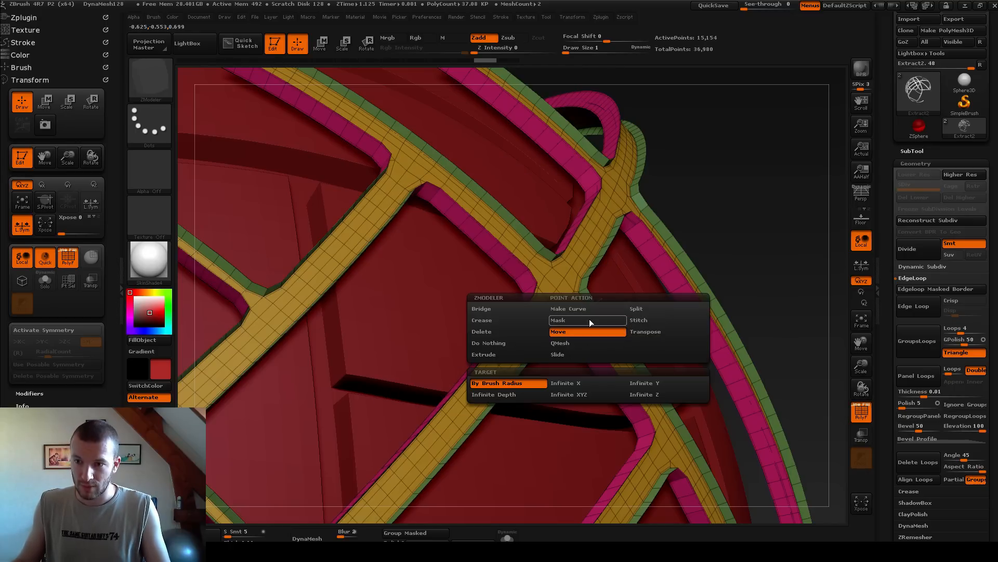
pyautogui.press('space')
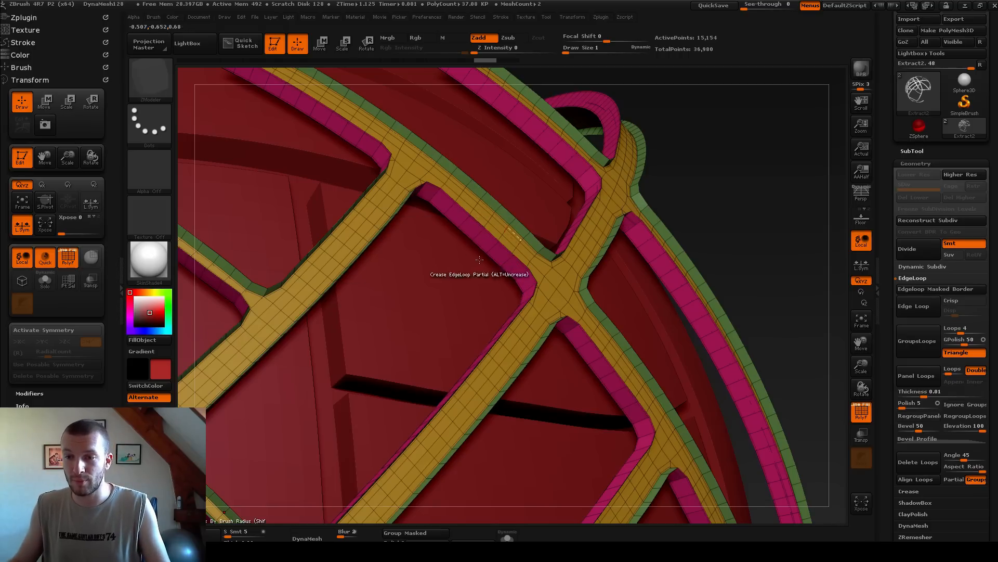
pyautogui.press('space')
pyautogui.click(581, 300)
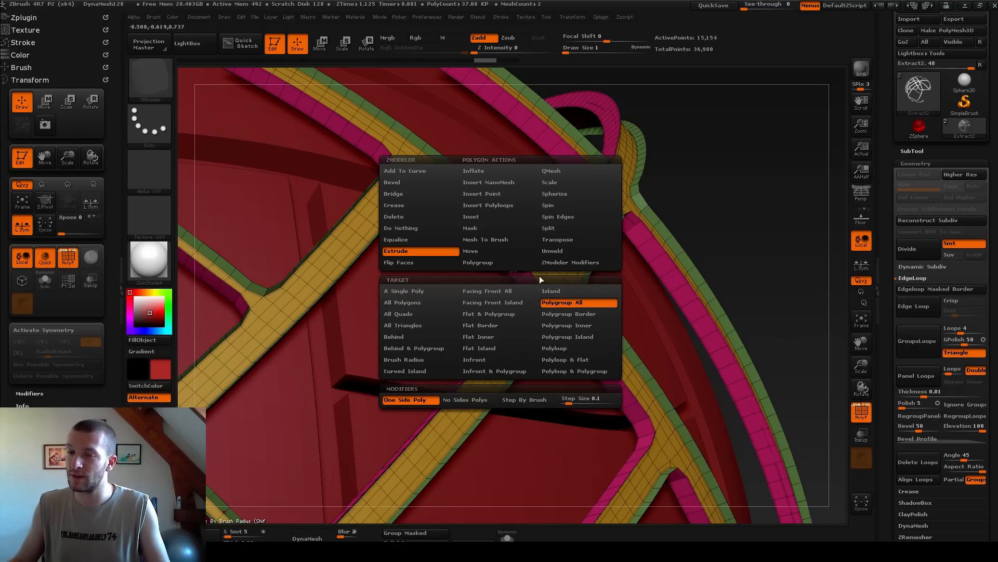
pyautogui.moveTo(487, 246); pyautogui.dragTo(466, 254)
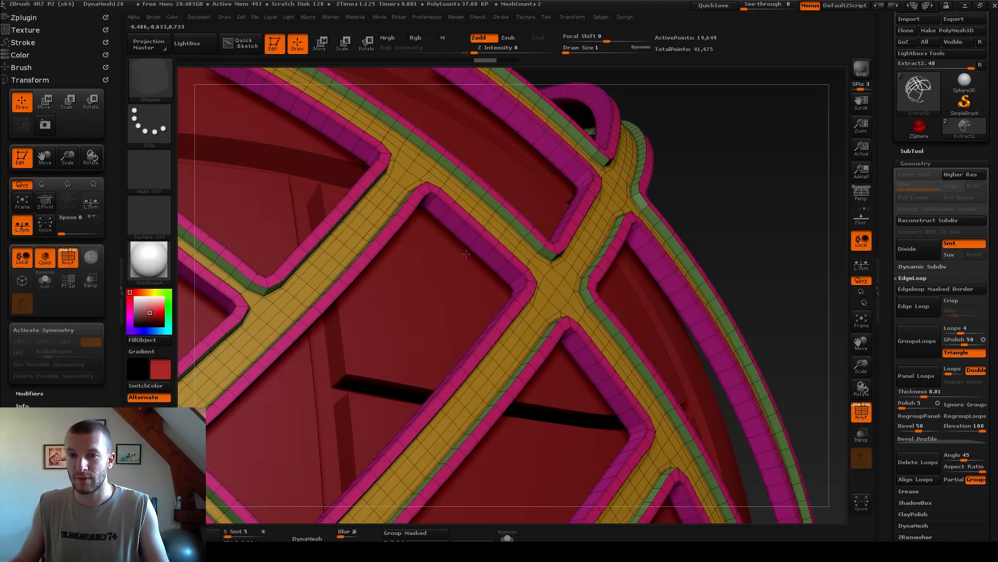
pyautogui.moveTo(775, 191); pyautogui.dragTo(782, 197)
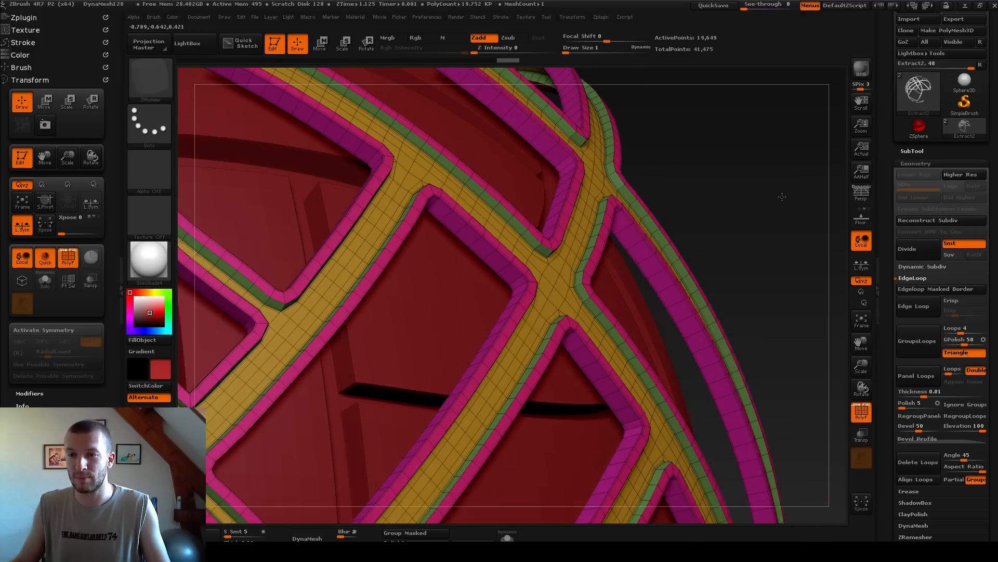
pyautogui.hotkey('ctrl', 'z')
pyautogui.hotkey('ctrl', 'z')
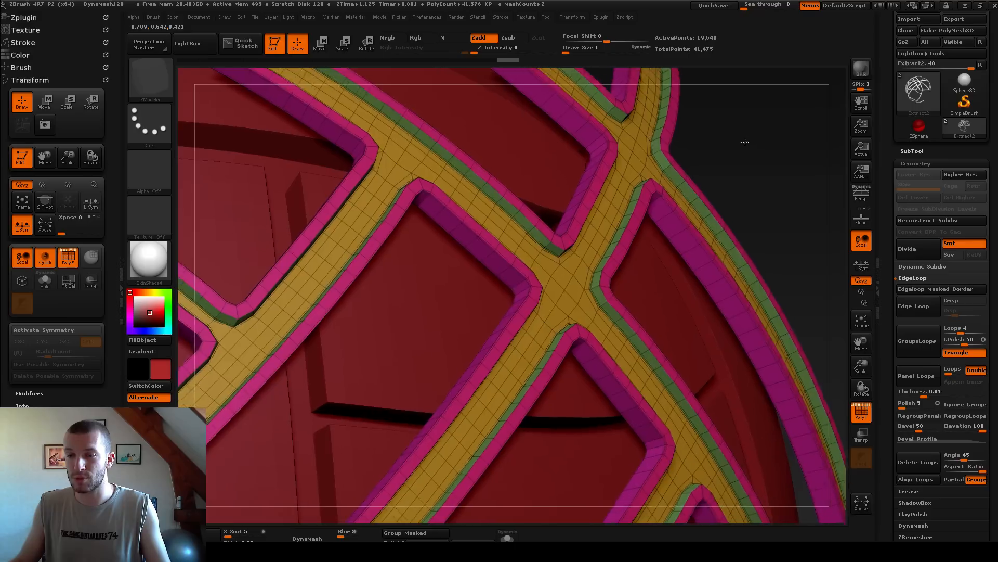
# - Set ZModeler's edge action to Bevel, EdgeLoop Complete with Two Rows, test it on an opening's border edge, and undo it
pyautogui.moveTo(745, 142); pyautogui.dragTo(637, 183)
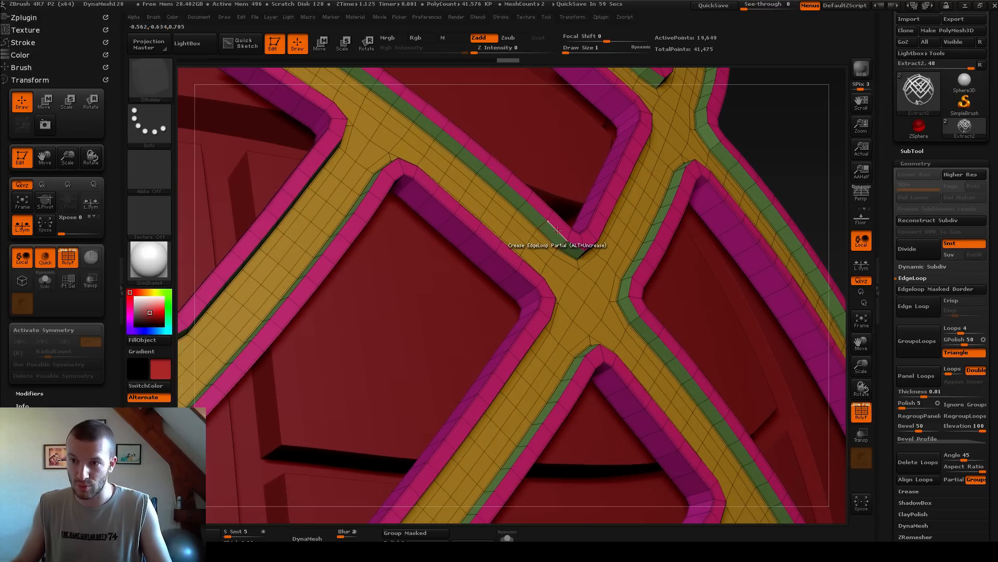
pyautogui.press('space')
pyautogui.click(467, 252)
pyautogui.click(497, 352)
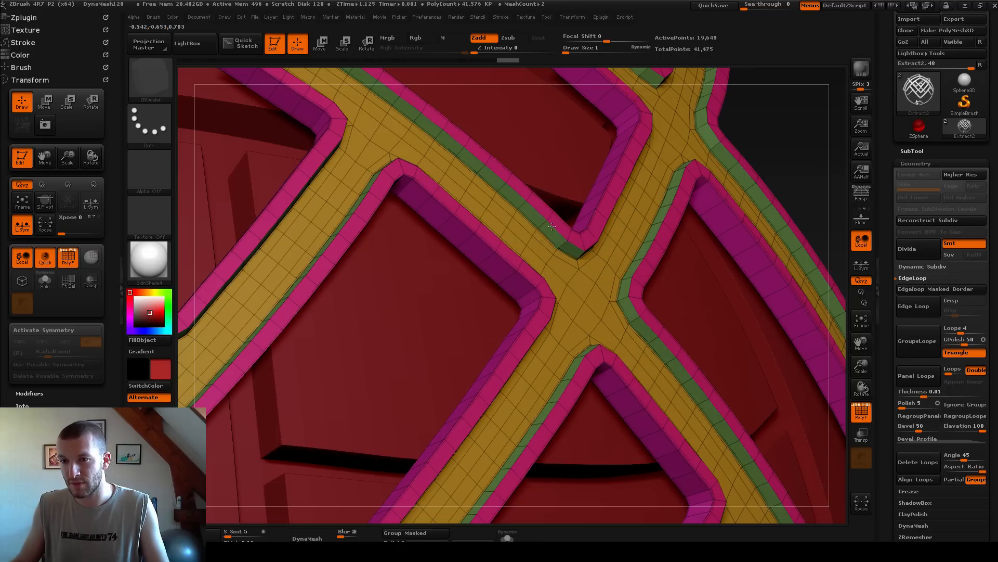
pyautogui.press('space')
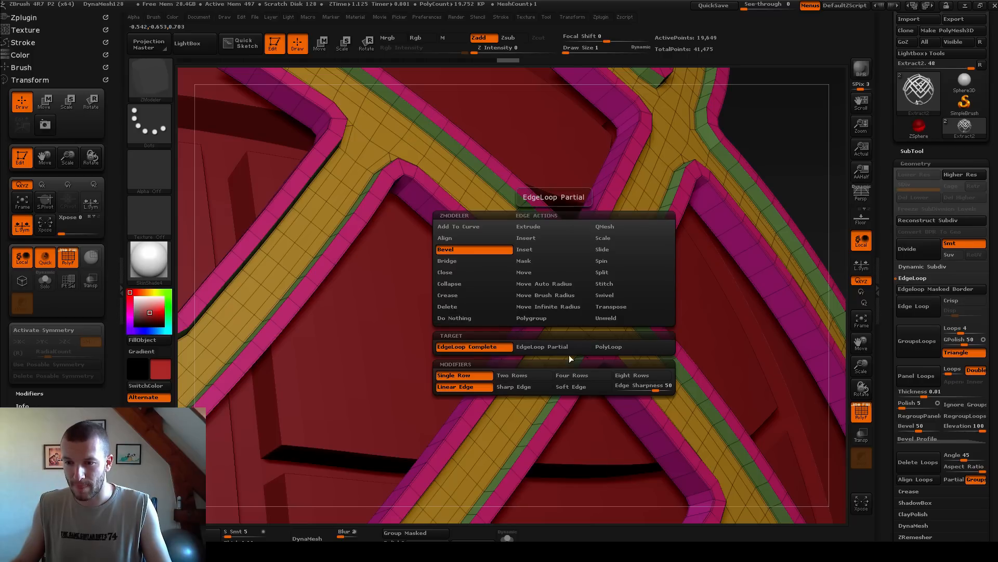
pyautogui.click(515, 375)
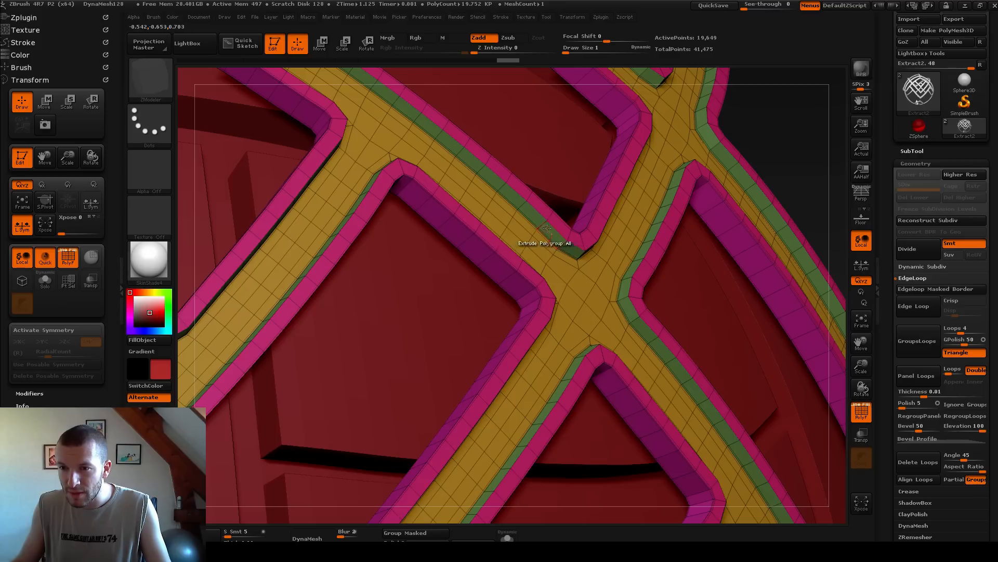
pyautogui.moveTo(559, 227); pyautogui.dragTo(563, 232)
pyautogui.hotkey('ctrl', 'z')
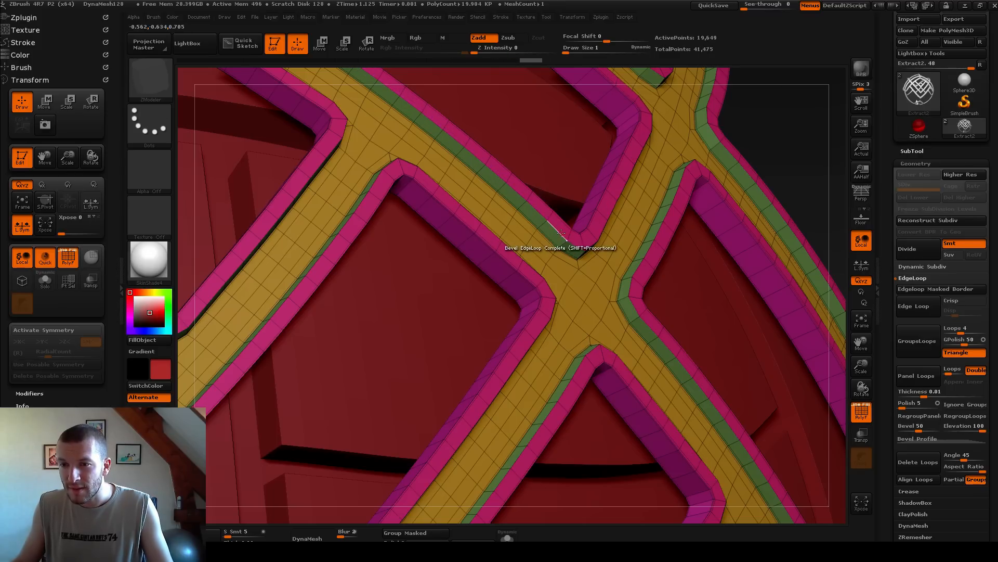
# - Change the edge bevel to Soft Edge with Edge Sharpness 80, test it on the opening's border loop, and undo it
pyautogui.press('space')
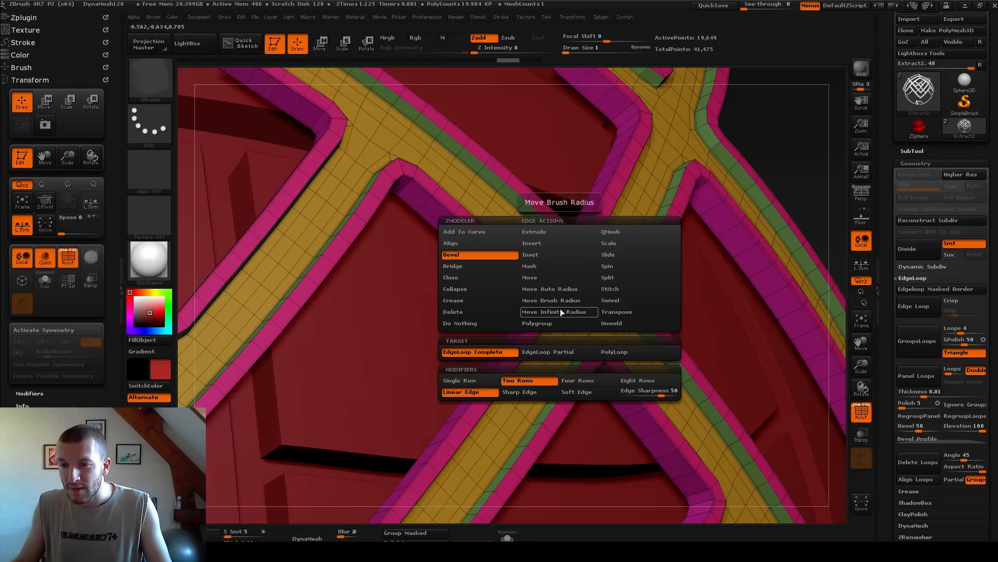
pyautogui.click(656, 396)
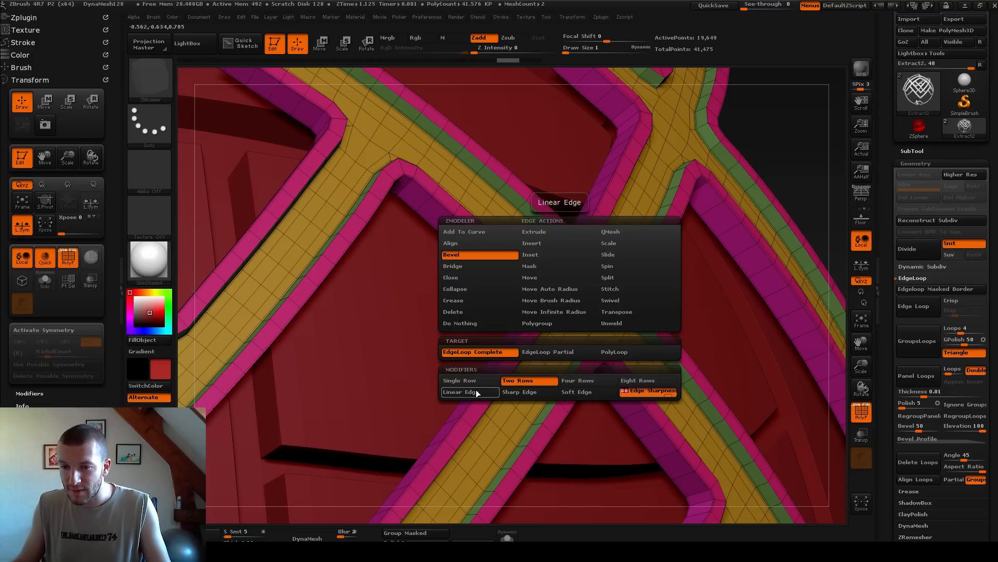
pyautogui.click(534, 394)
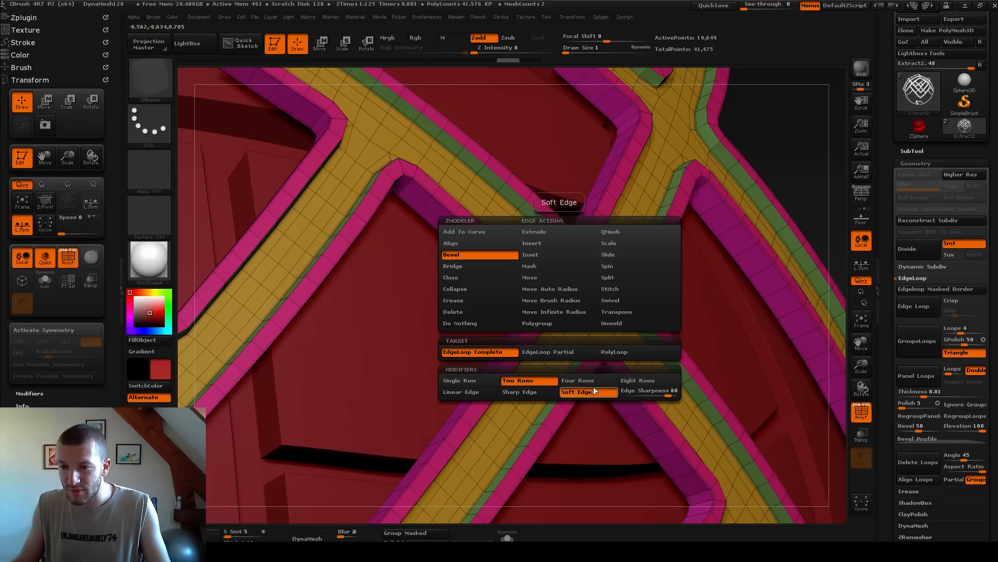
pyautogui.click(564, 231)
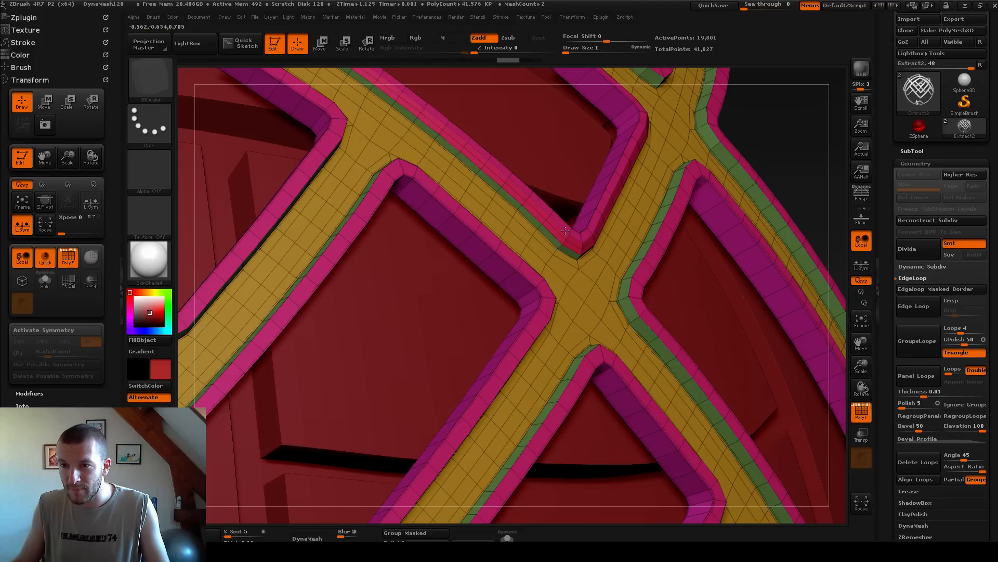
pyautogui.hotkey('ctrl', 'z')
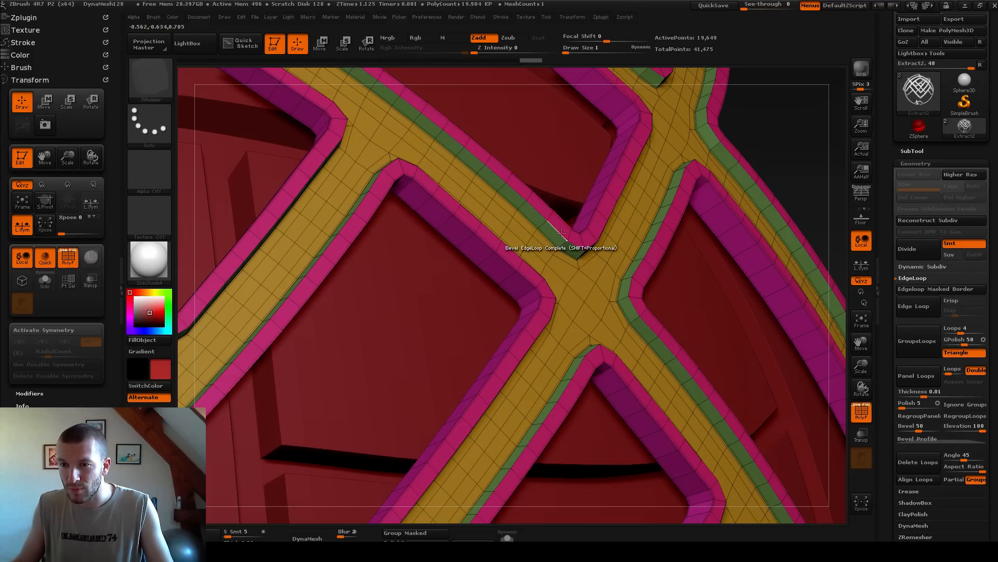
# - Try the edge bevel with Four Rows on the opening's border loop, and undo it
pyautogui.press('space')
pyautogui.click(568, 380)
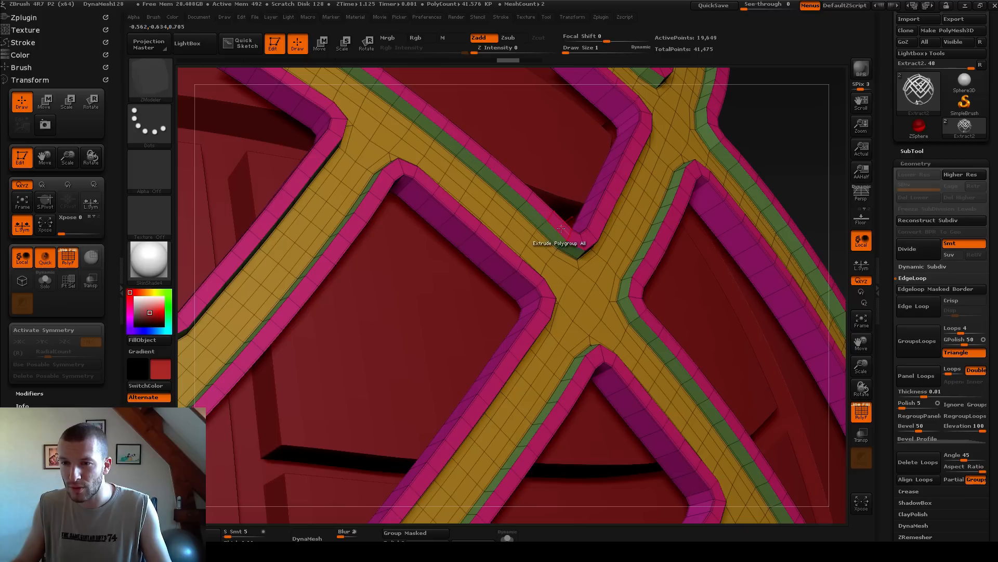
pyautogui.moveTo(558, 229); pyautogui.dragTo(566, 220)
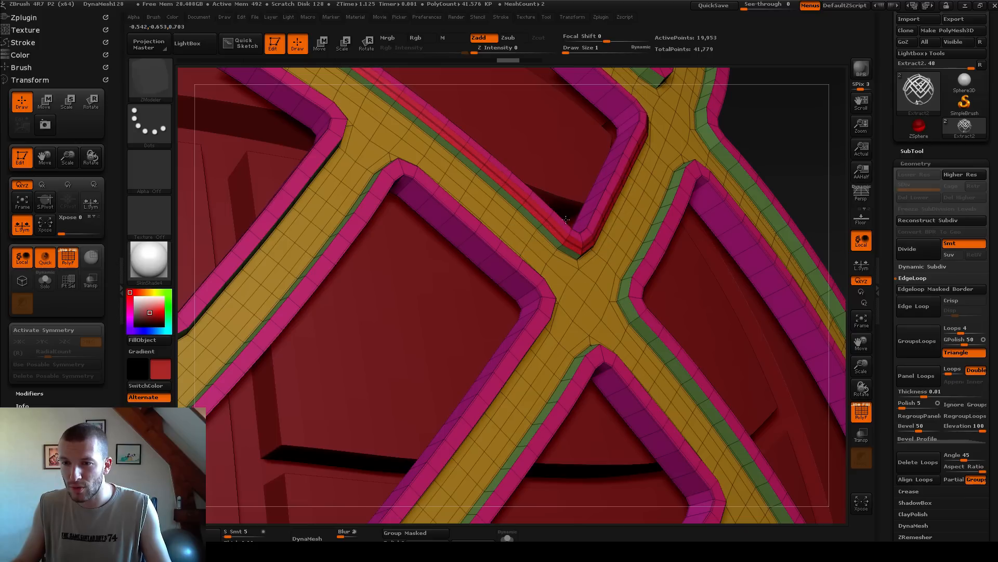
pyautogui.hotkey('ctrl', 'z')
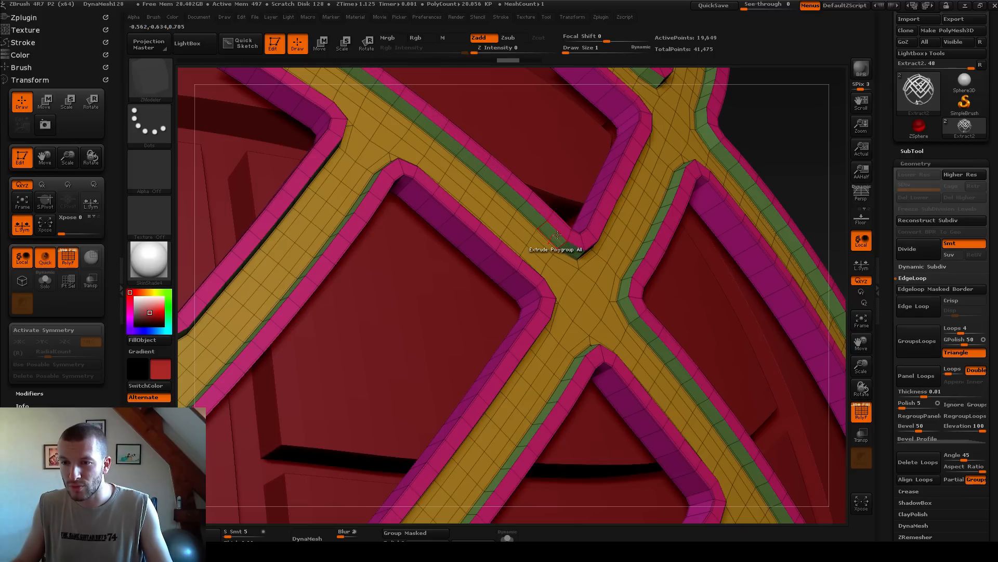
# - Return the edge bevel to Two Rows, try it again on the opening's border loop, and undo it
pyautogui.press('space')
pyautogui.click(491, 382)
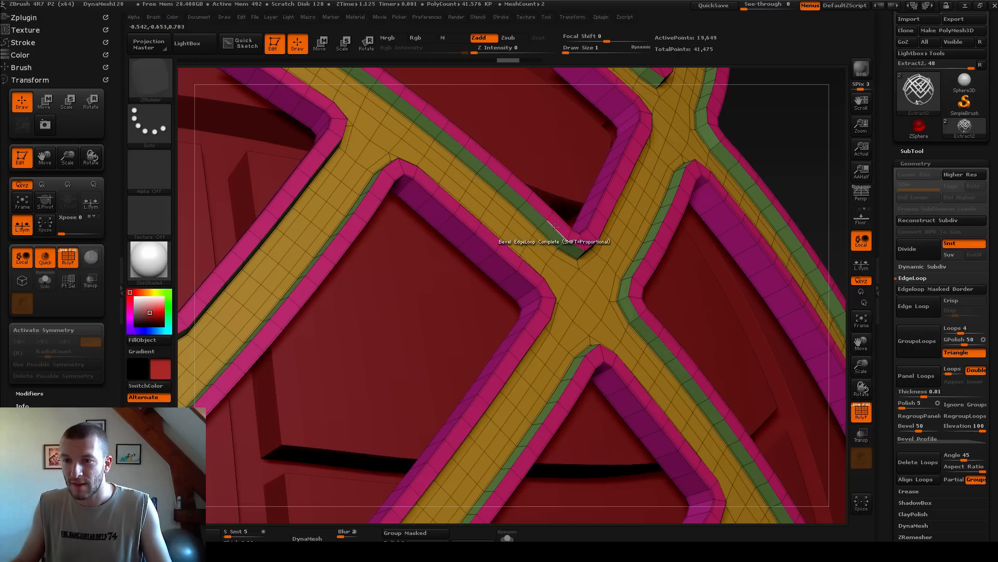
pyautogui.click(561, 230)
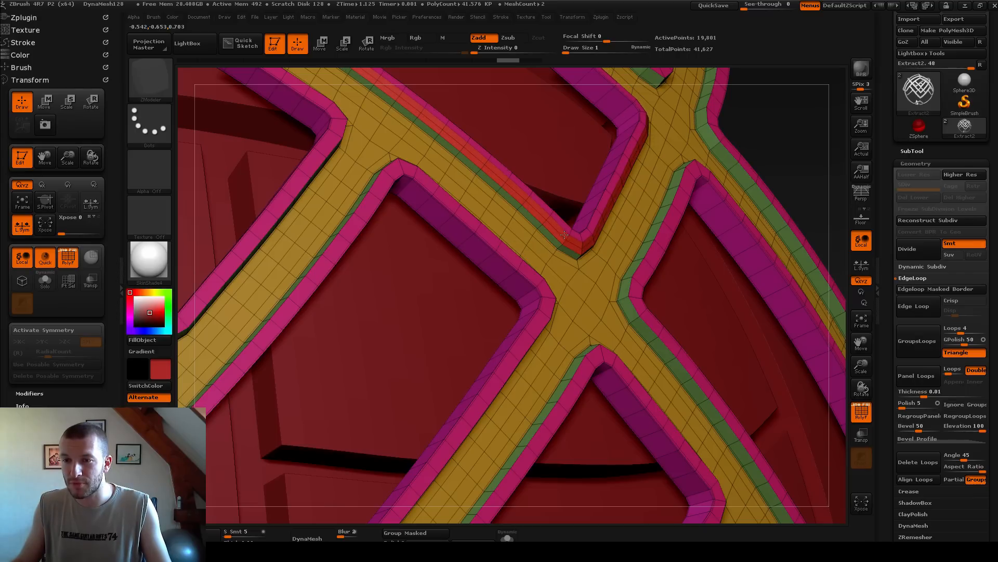
pyautogui.hotkey('ctrl', 'z')
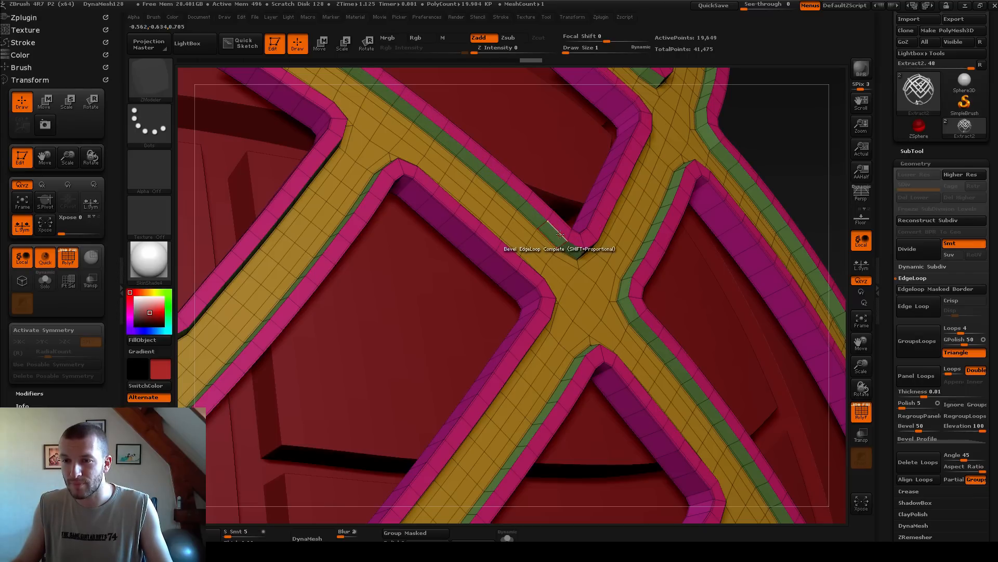
# - Bevel the inner and outer border edge loops around two neighbouring openings of the strip lattice
pyautogui.moveTo(755, 192); pyautogui.dragTo(688, 249, button='right')
pyautogui.click(463, 277)
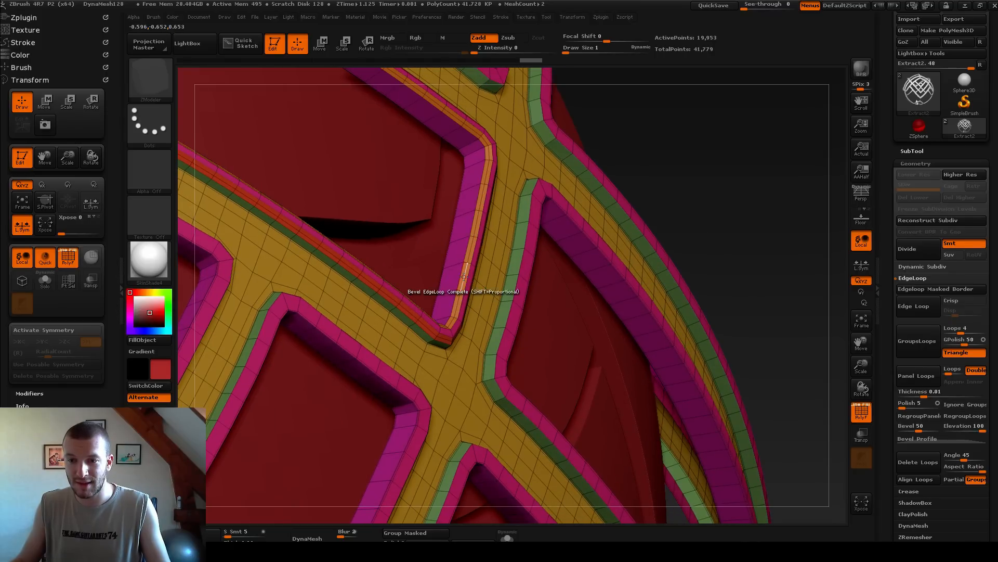
pyautogui.click(515, 289)
pyautogui.moveTo(515, 288); pyautogui.dragTo(615, 252, button='right')
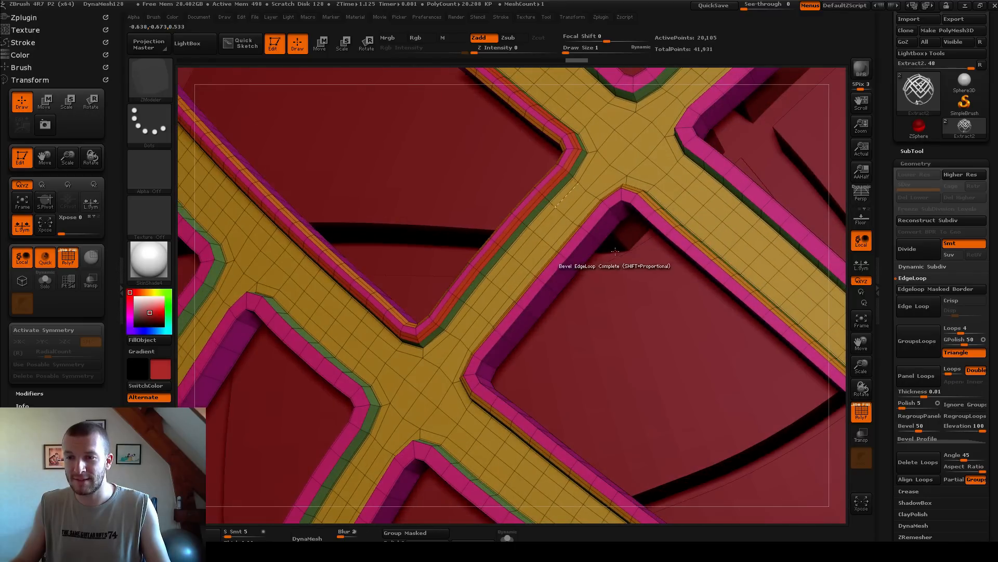
pyautogui.click(577, 250)
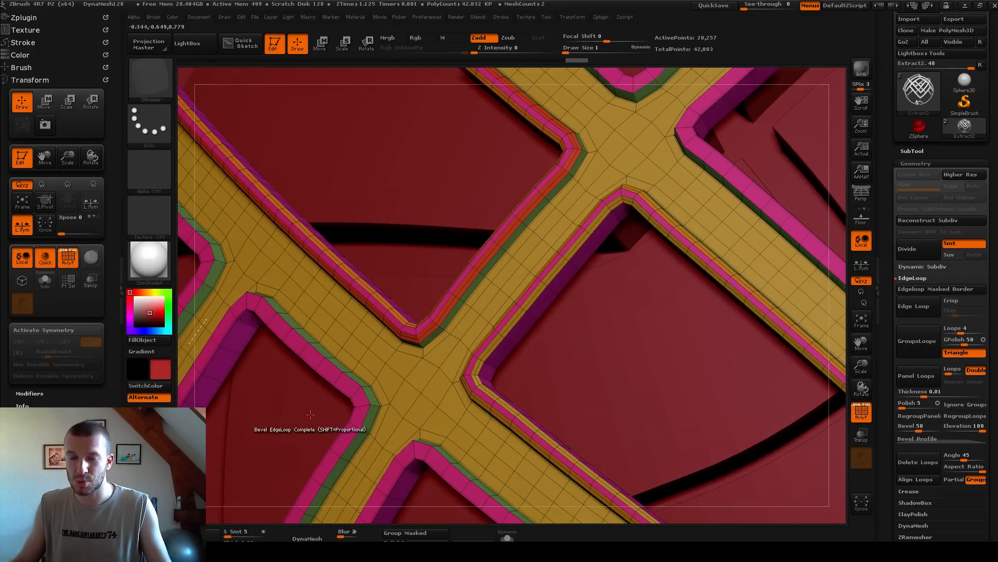
# - Bevel the inner and outer border edge loops around the lower-left opening of the strip lattice
pyautogui.click(318, 353)
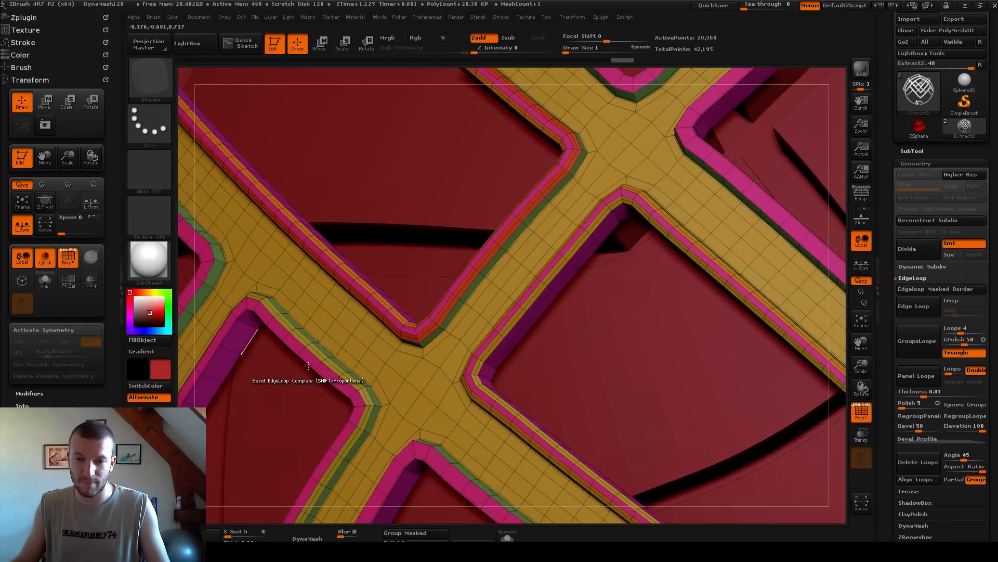
pyautogui.click(310, 366)
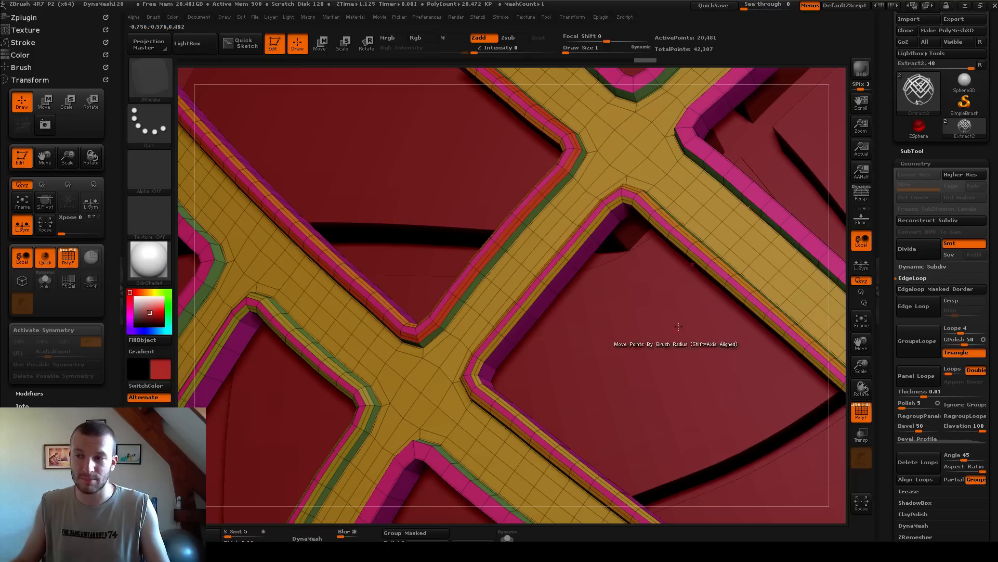
pyautogui.moveTo(805, 195)
pyautogui.mouseDown(button='right')
pyautogui.moveTo(797, 184)
pyautogui.moveTo(657, 189)
pyautogui.moveTo(670, 205)
pyautogui.moveTo(798, 184)
pyautogui.mouseUp(button='right')
# - Turn off the polyframe display and subdivide the strip lattice to subdivision level 3
pyautogui.click(861, 412)
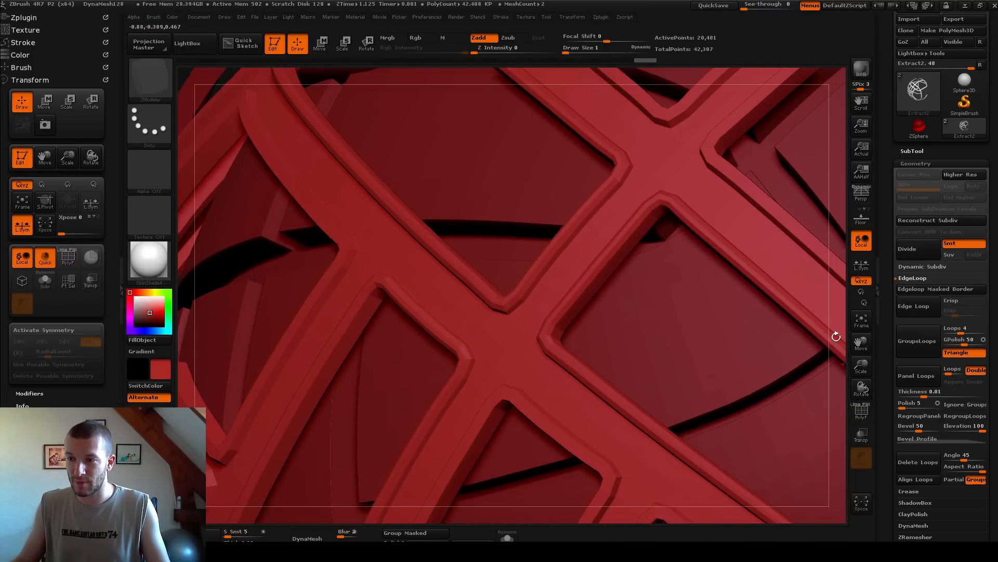
pyautogui.keyDown('ctrl'); pyautogui.moveTo(832, 332); pyautogui.dragTo(796, 319, button='right'); pyautogui.keyUp('ctrl')
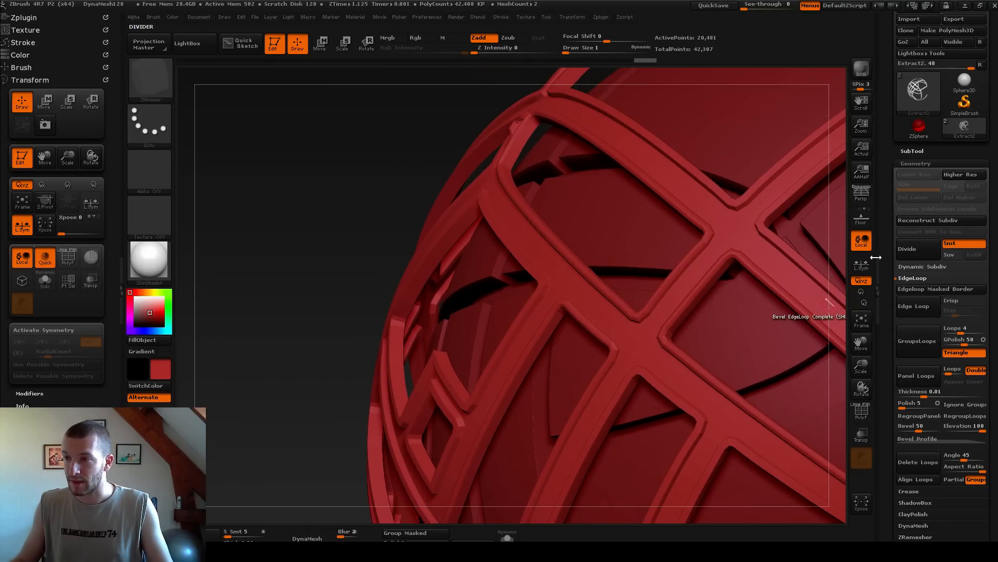
pyautogui.hotkey('ctrl', 'd')
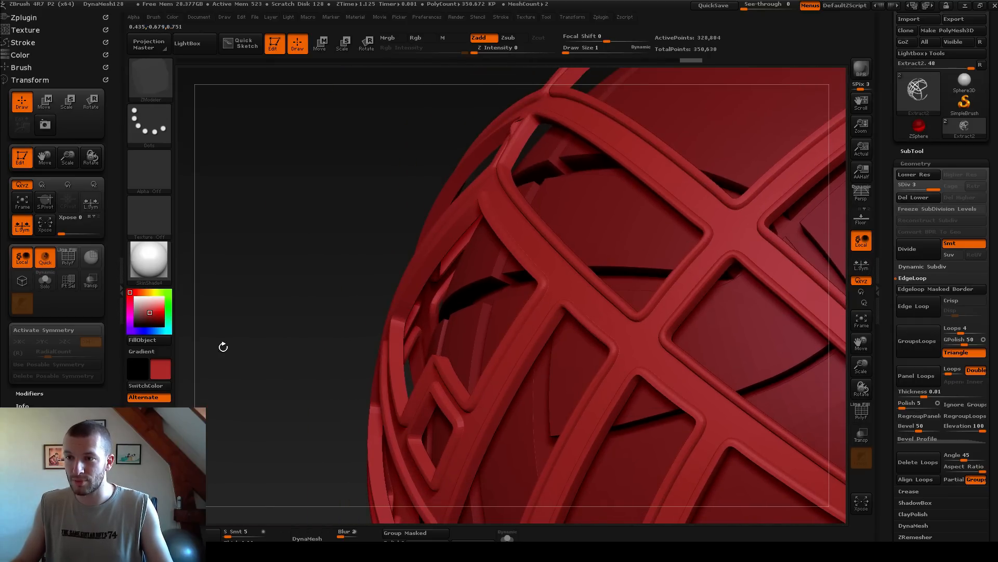
pyautogui.moveTo(248, 364); pyautogui.dragTo(582, 385)
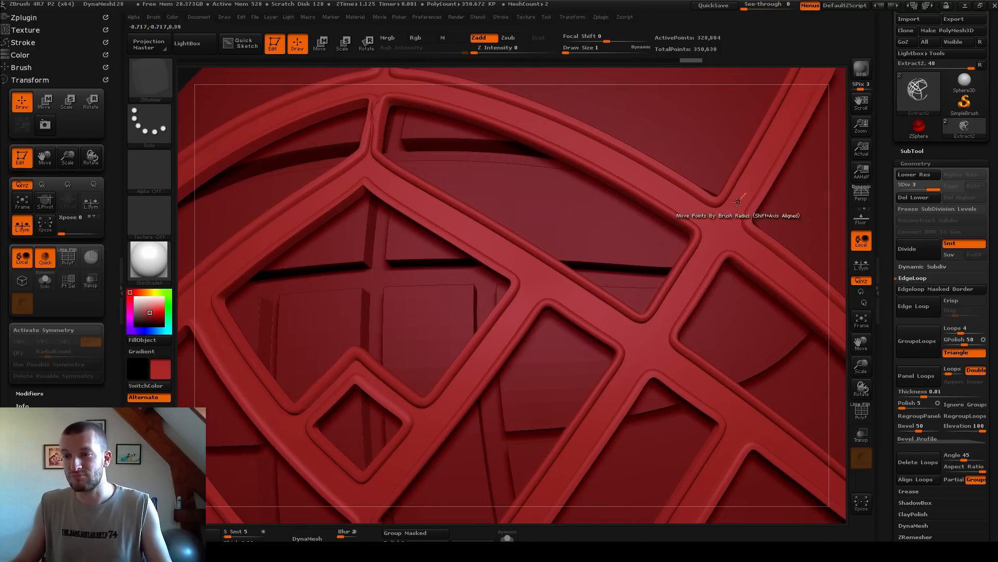
# - Switch to the Standard brush and show the whole sphere with its lattice from the front
pyautogui.press('b')
pyautogui.press('s')
pyautogui.press('t')
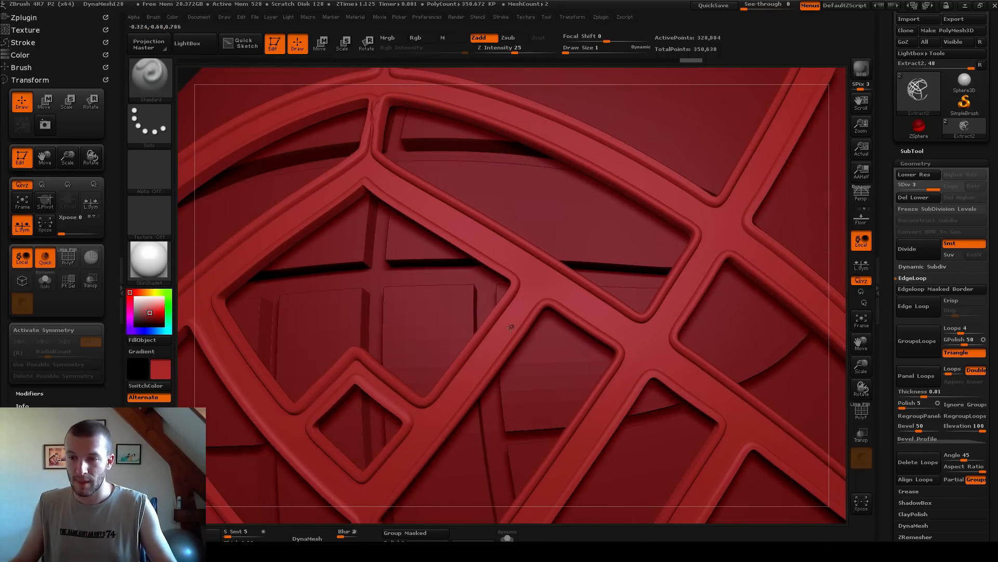
pyautogui.keyDown('alt'); pyautogui.moveTo(840, 306); pyautogui.dragTo(172, 104); pyautogui.keyUp('alt')
pyautogui.keyDown('shift'); pyautogui.moveTo(727, 240); pyautogui.dragTo(737, 281); pyautogui.keyUp('shift')
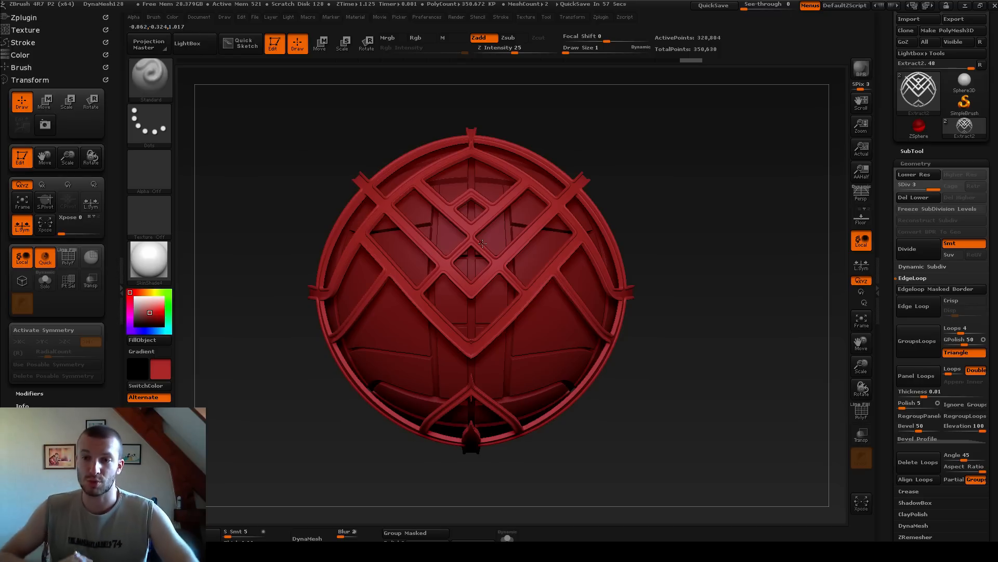
# - Isolate the strip lattice in Solo mode to inspect it, and show the sphere again
pyautogui.click(507, 533)
pyautogui.moveTo(530, 505); pyautogui.dragTo(689, 361)
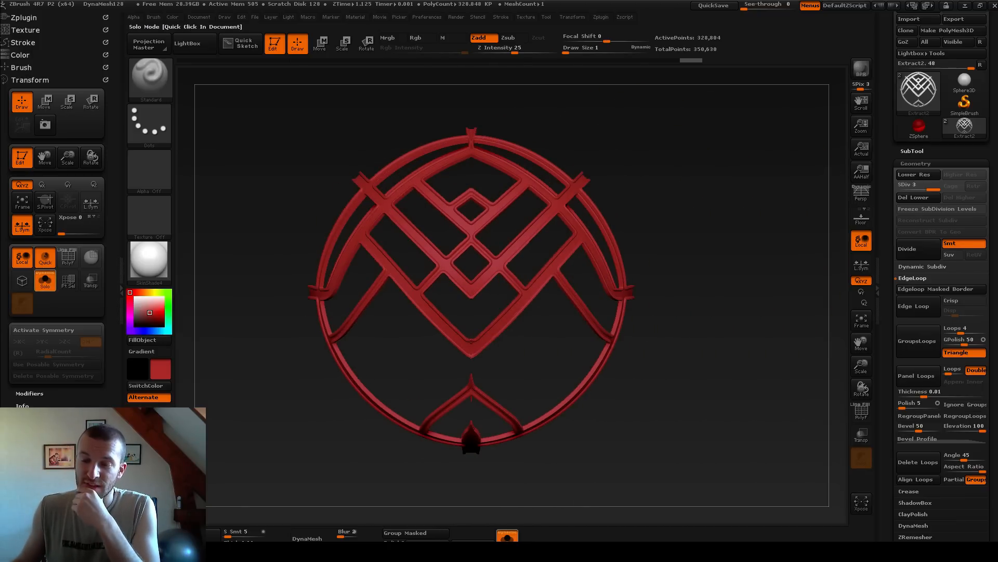
pyautogui.click(508, 535)
pyautogui.moveTo(711, 468); pyautogui.dragTo(689, 447)
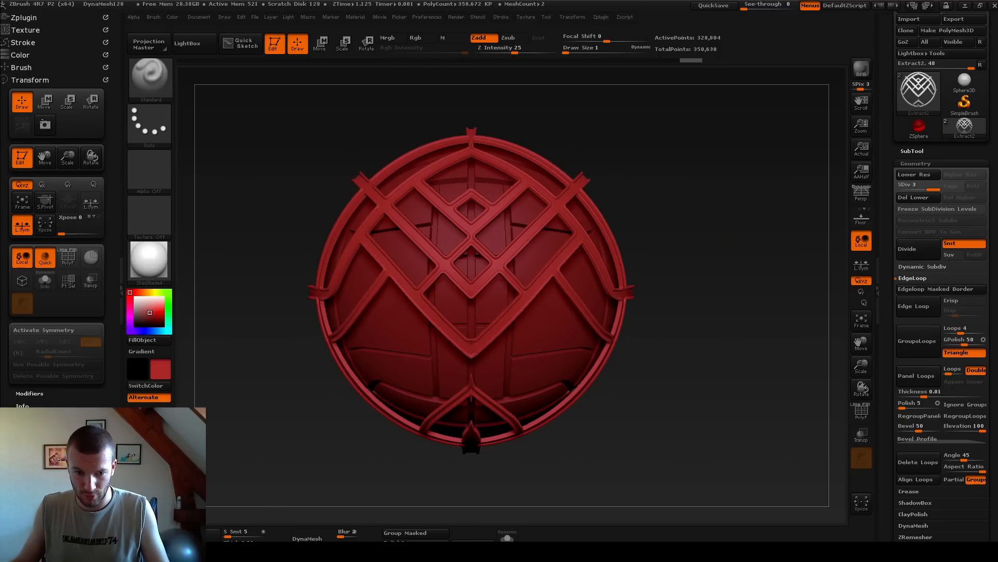
# - Switch to the Chrome browser and search Google Images for "overwatch" in a new tab
pyautogui.press('super')
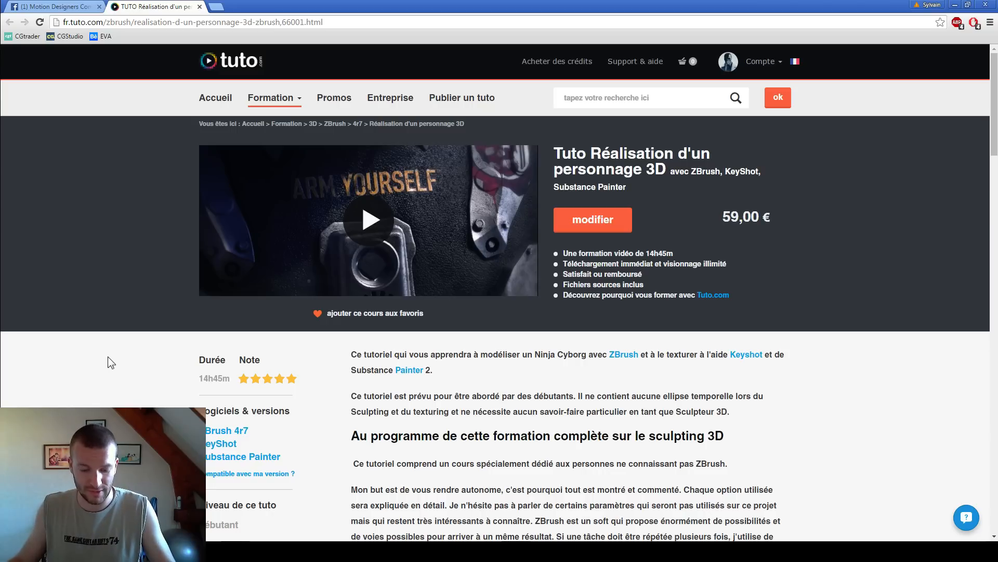
pyautogui.hotkey('ctrl', 't')
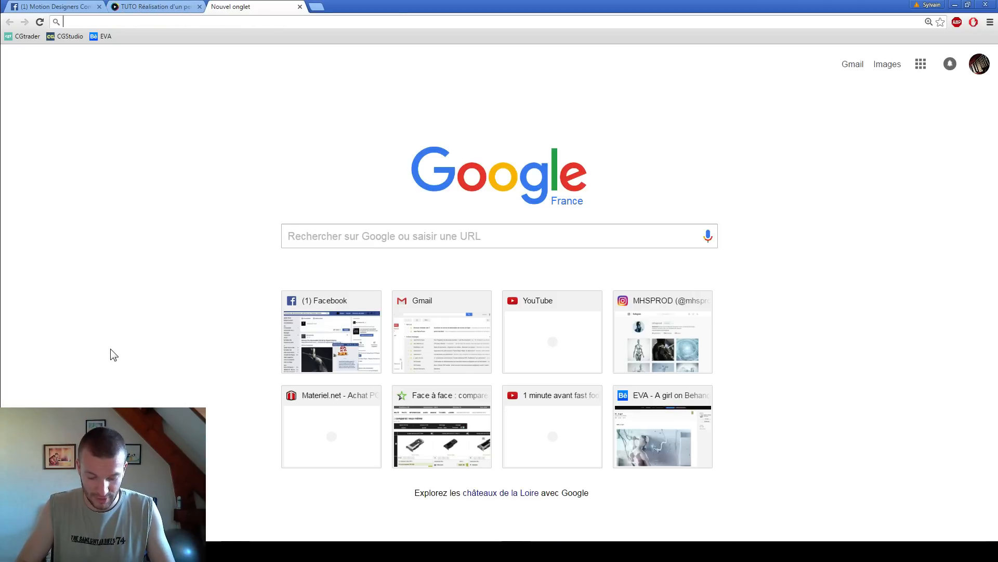
pyautogui.write('overwatch')
pyautogui.press('Return')
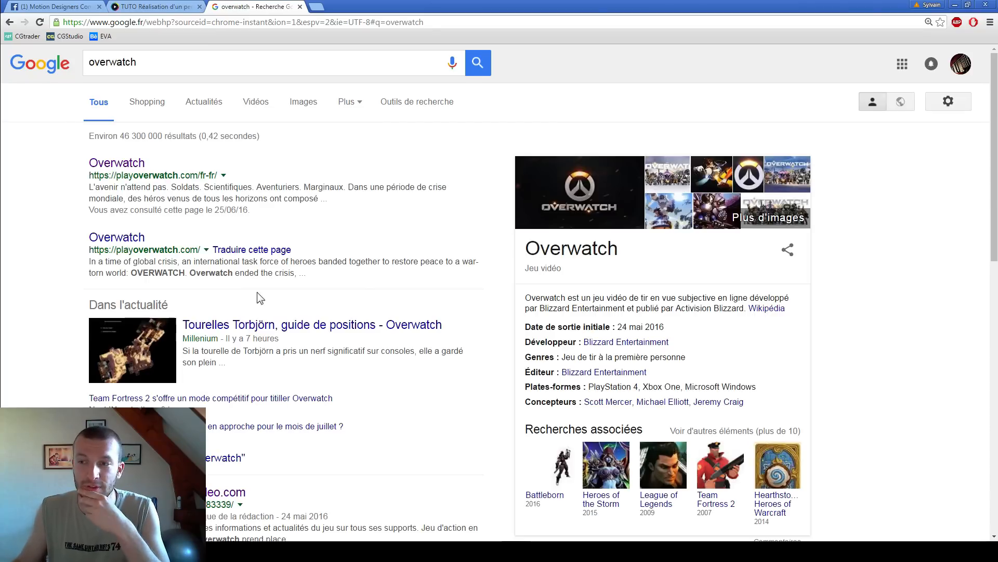
pyautogui.click(305, 105)
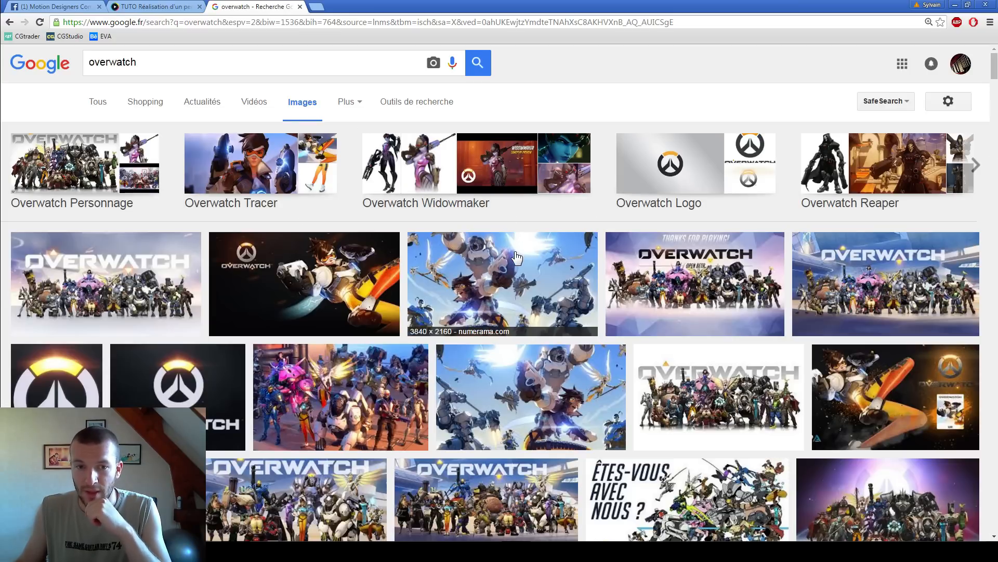
# - Look through the Overwatch images, open overwatch-feature.jpg in its own tab, and examine the glowing orbs character at full size
pyautogui.scroll(-1, 368, 329)
pyautogui.scroll(-8, 368, 329)
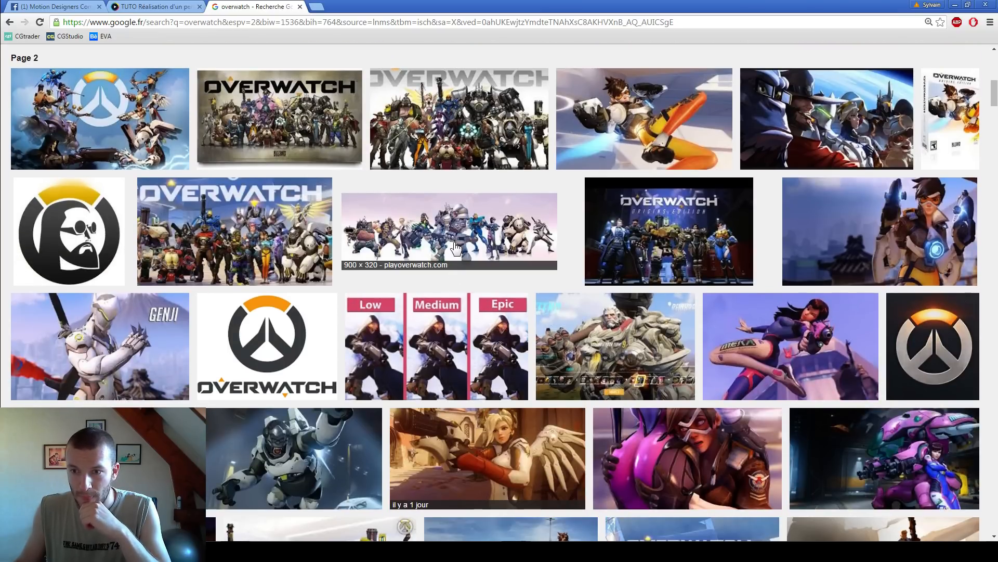
pyautogui.scroll(-3, 456, 251)
pyautogui.scroll(-5, 456, 248)
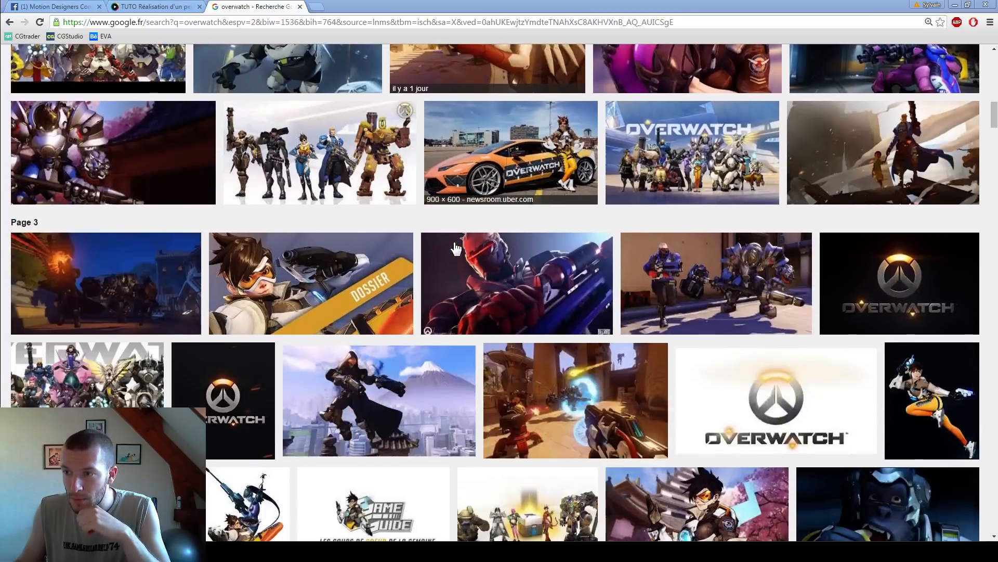
pyautogui.middleClick(78, 384)
pyautogui.click(358, 7)
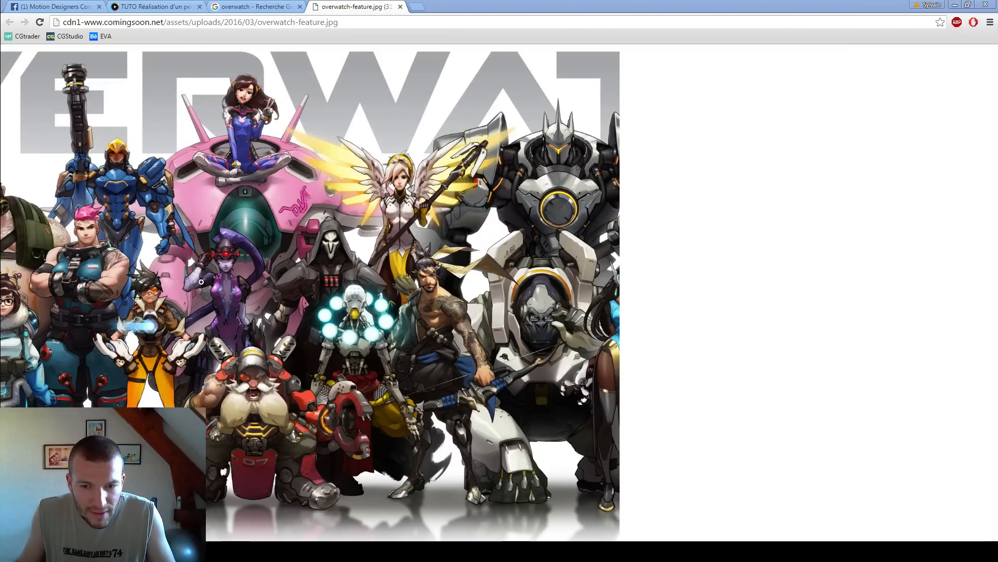
pyautogui.click(371, 347)
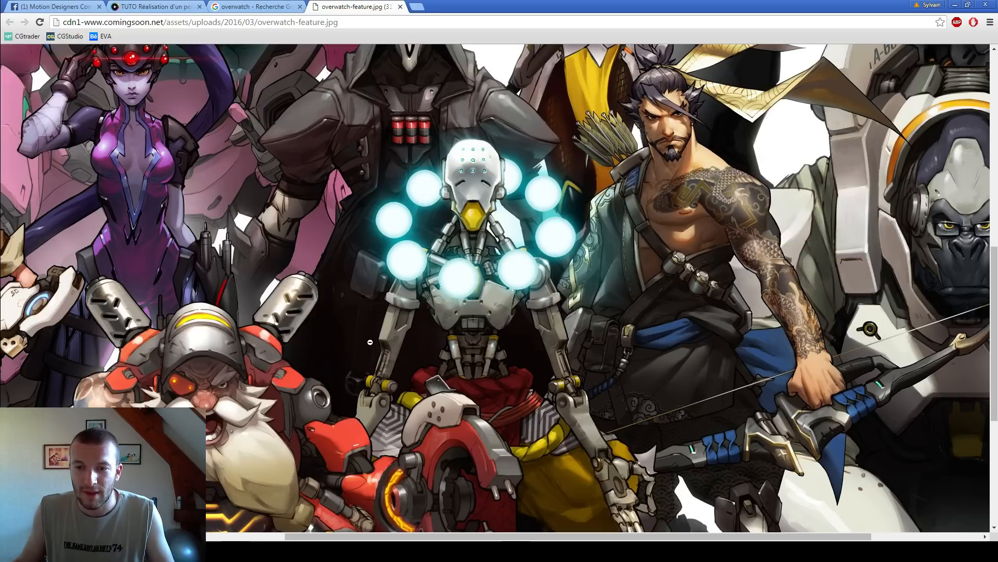
pyautogui.click(518, 265)
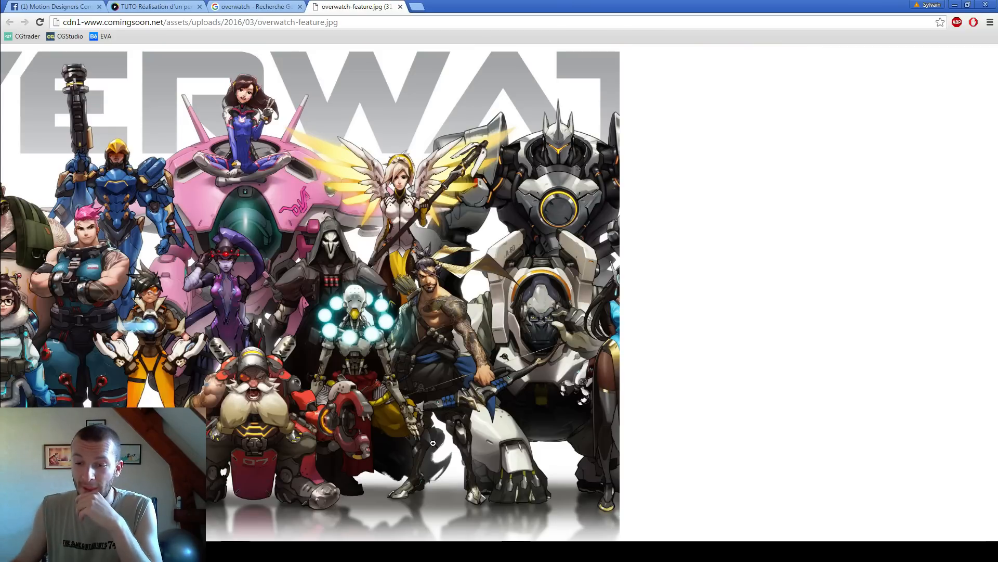
# - Return to ZBrush and drop the strip lattice to its lowest subdivision level
pyautogui.hotkey('alt', 'Tab')
pyautogui.moveTo(717, 310); pyautogui.dragTo(722, 273)
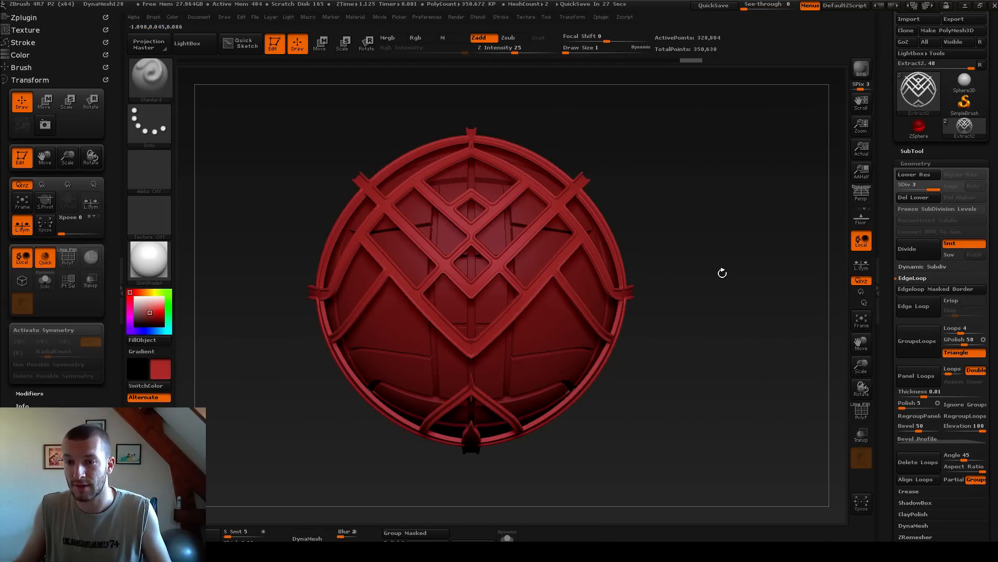
pyautogui.moveTo(934, 189); pyautogui.dragTo(900, 189)
# - Shrink the strip lattice slightly with the Size deformation so it sits closer to the sphere
pyautogui.click(913, 151)
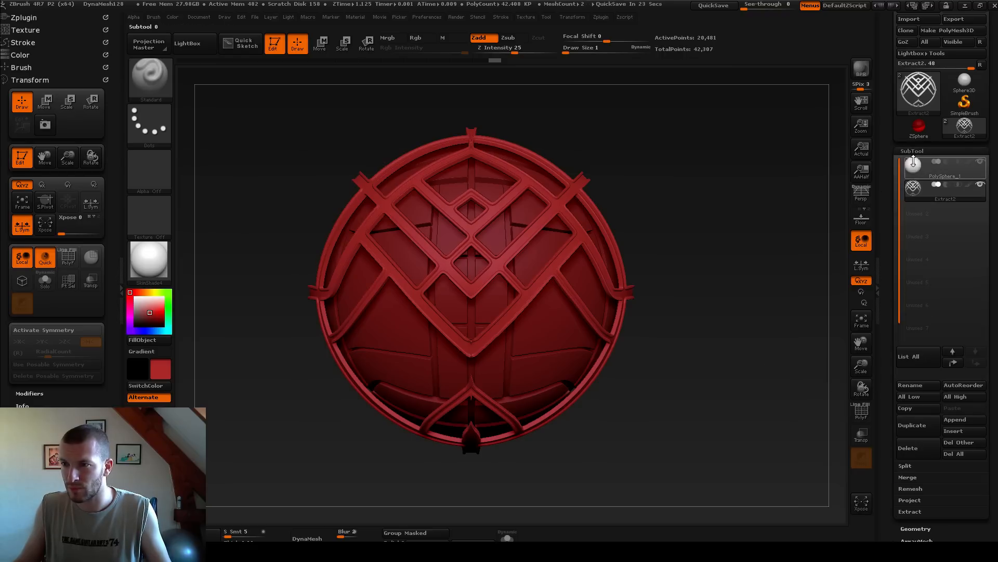
pyautogui.click(913, 151)
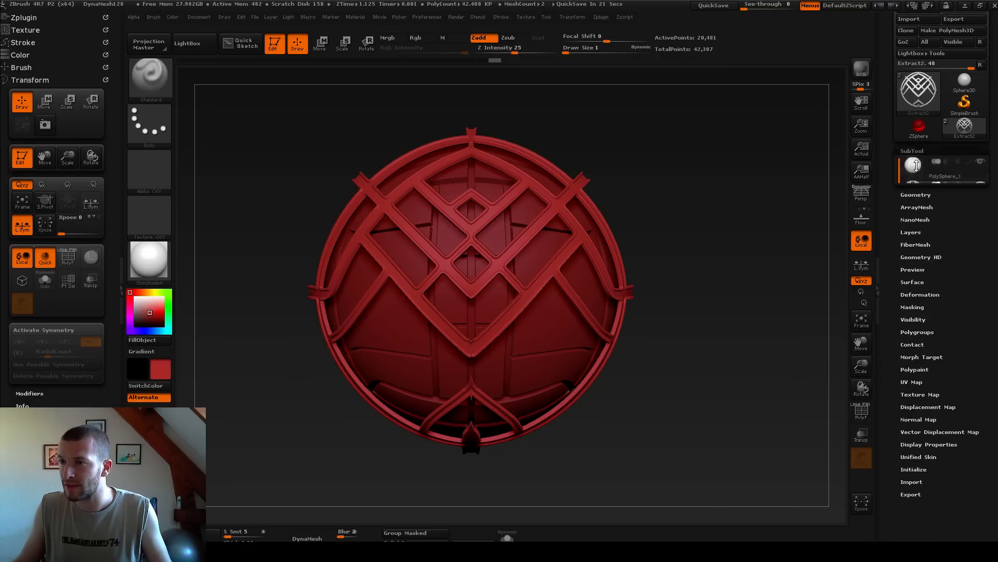
pyautogui.click(919, 263)
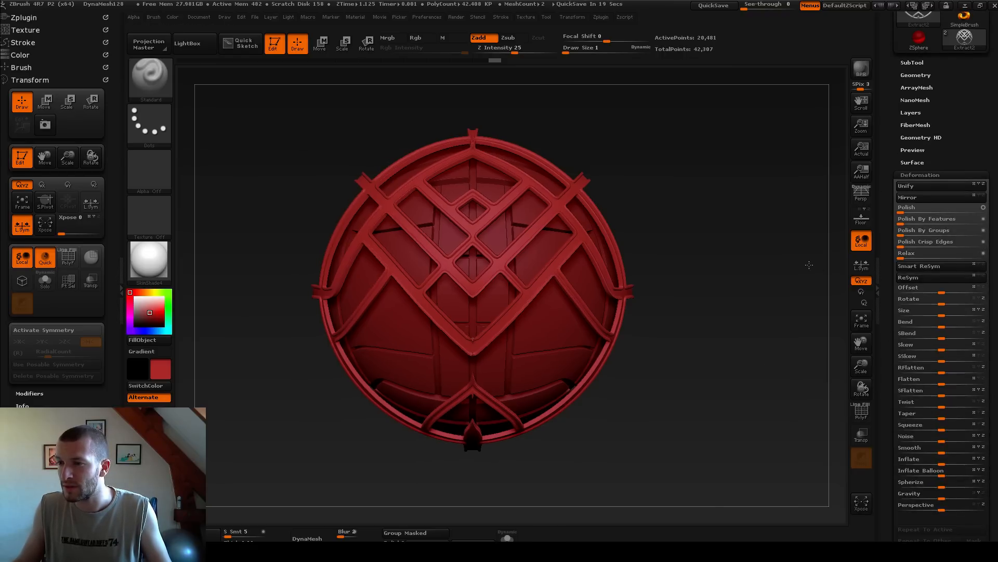
pyautogui.moveTo(942, 289); pyautogui.dragTo(939, 290)
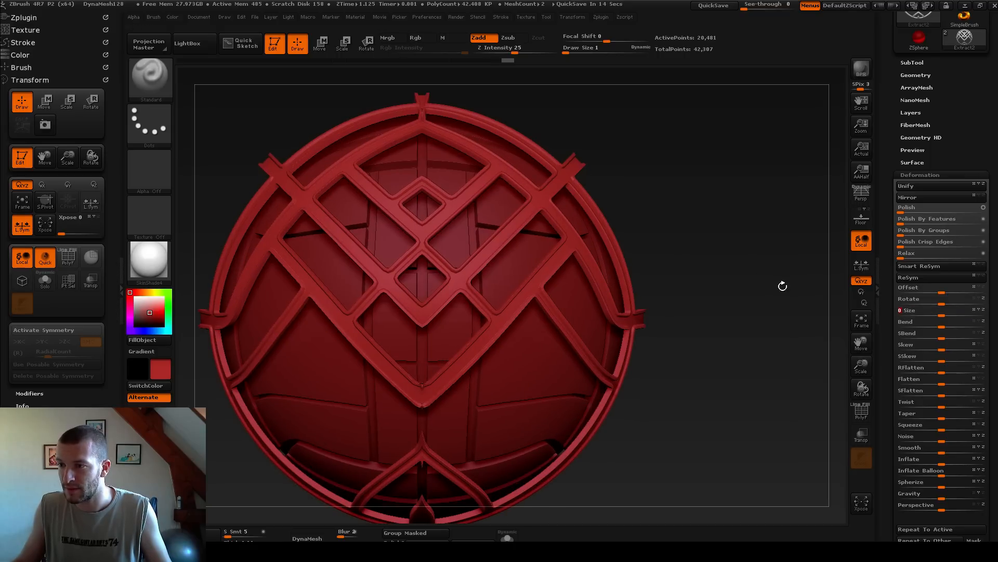
pyautogui.moveTo(942, 315); pyautogui.dragTo(936, 316)
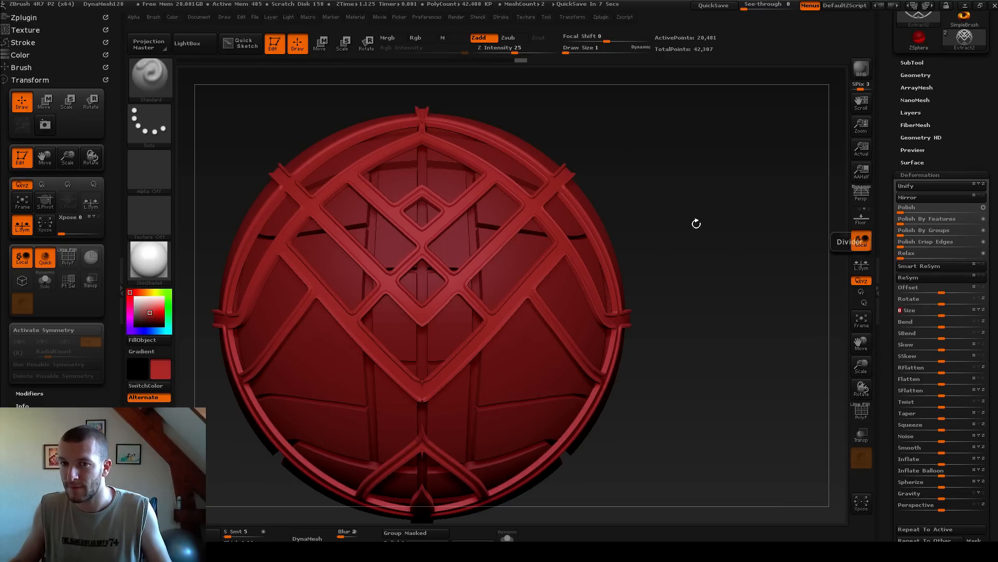
pyautogui.moveTo(719, 266); pyautogui.dragTo(738, 250)
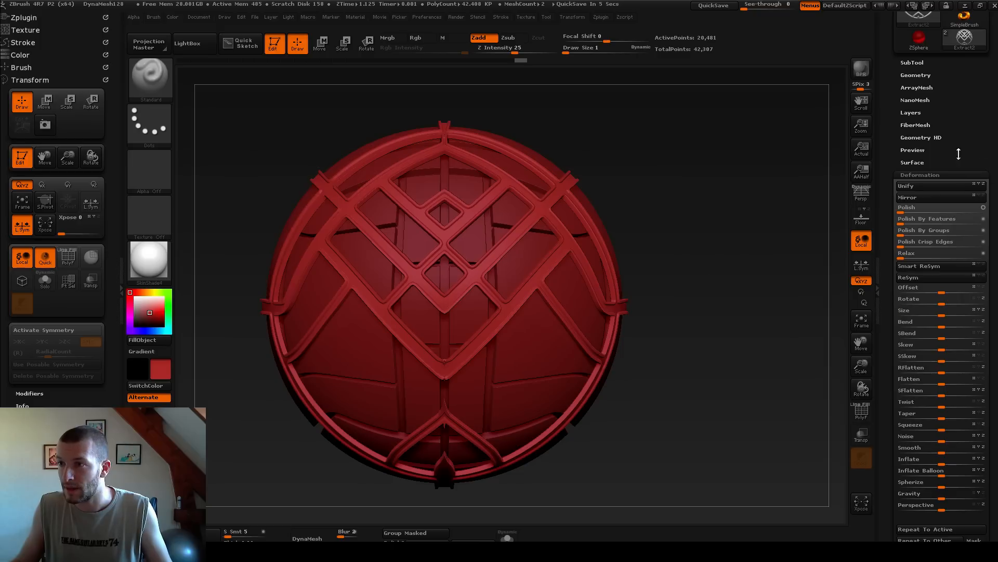
# - Close the deformation settings, show the subtool list, and view the whole lattice on the sphere
pyautogui.click(907, 175)
pyautogui.click(912, 63)
pyautogui.moveTo(642, 231); pyautogui.dragTo(664, 235)
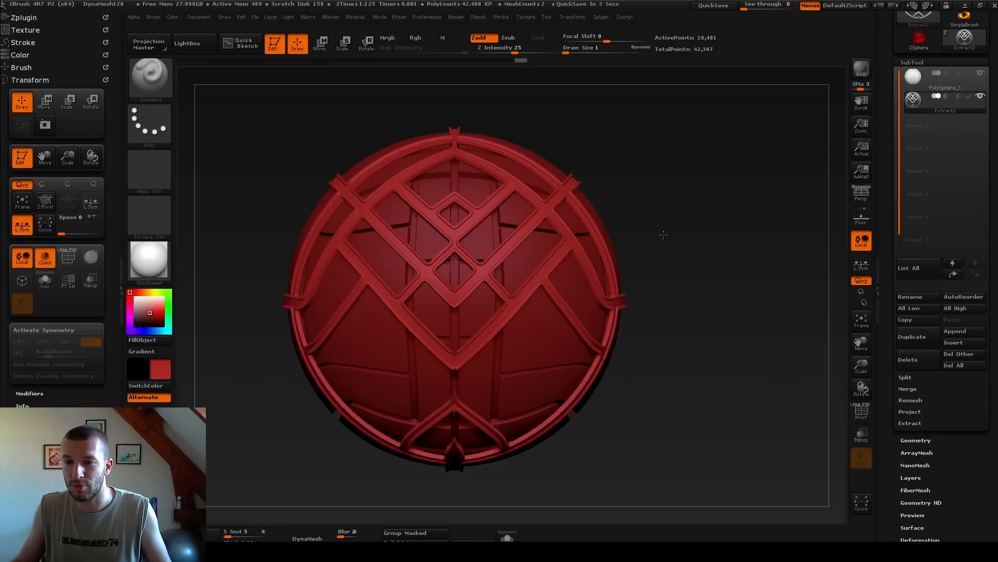
pyautogui.moveTo(751, 264); pyautogui.dragTo(678, 297)
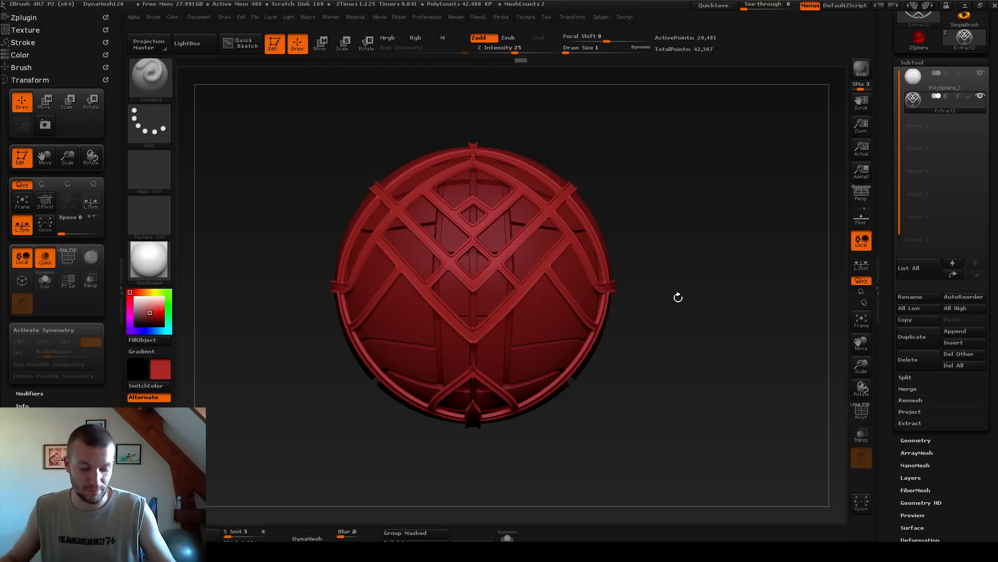
# - Switch to the Chrome browser and look over the tuto.com course page "Réalisation d'un personnage 3D"
pyautogui.hotkey('alt', 'Tab')
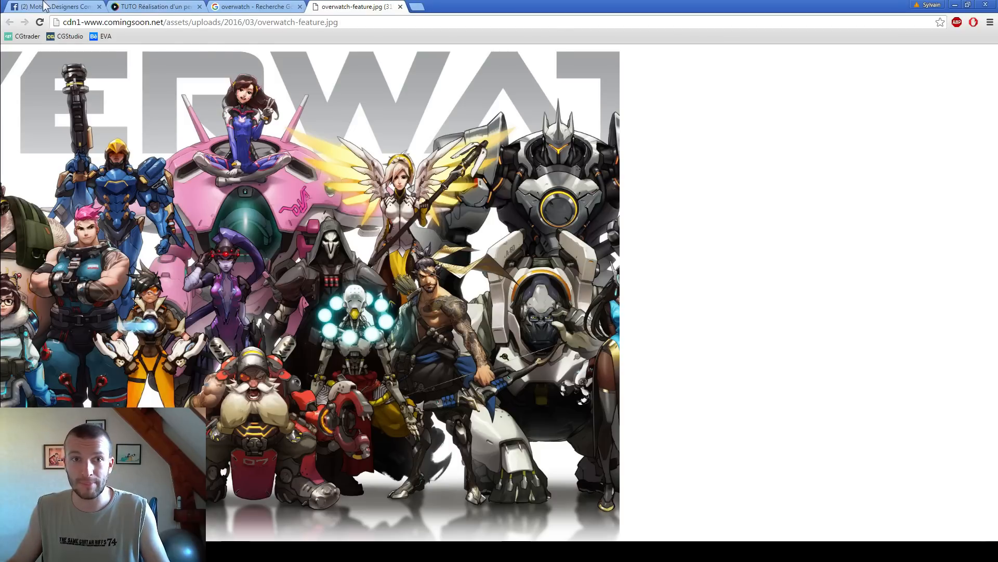
pyautogui.click(145, 6)
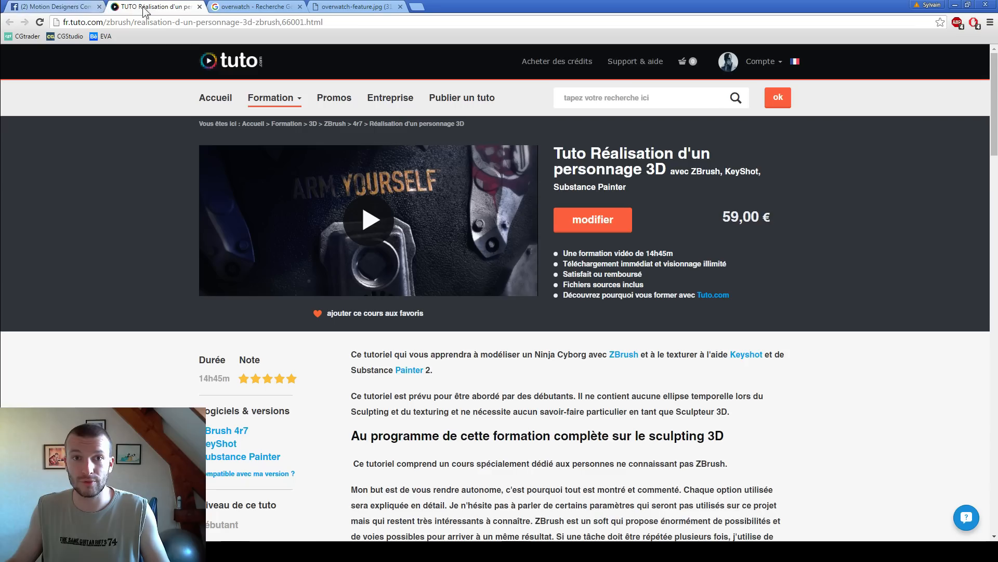
pyautogui.click(208, 378)
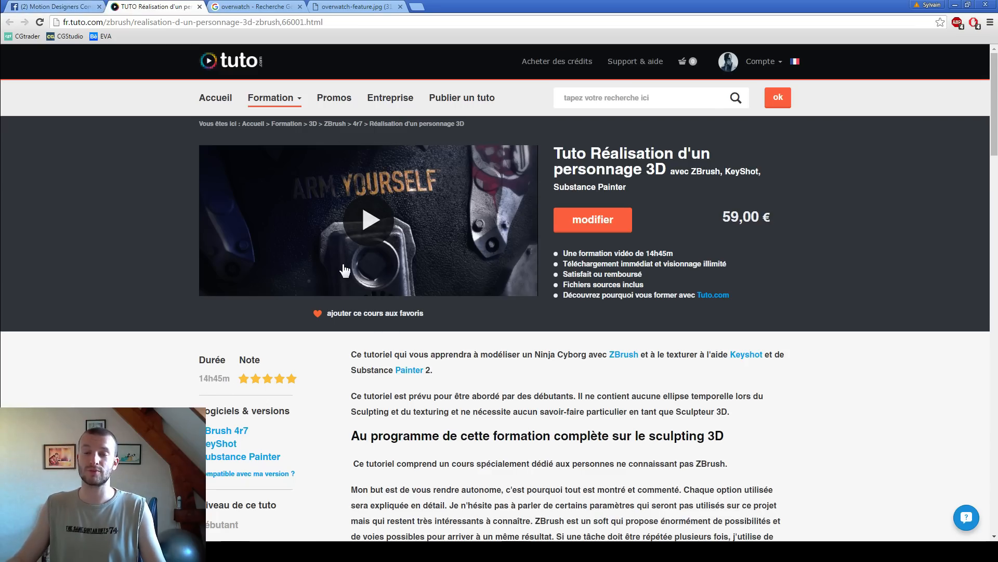
pyautogui.scroll(-7, 513, 391)
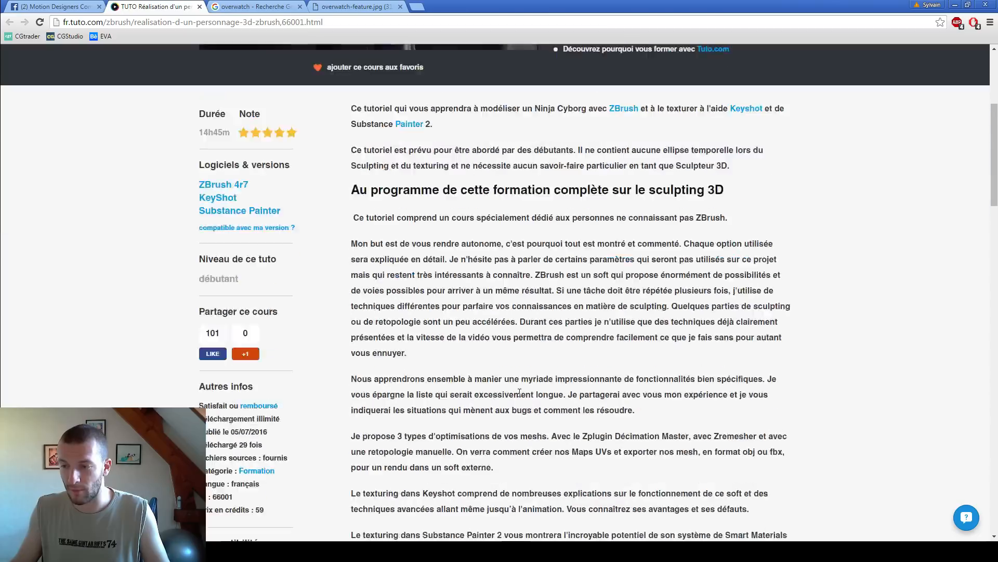
pyautogui.scroll(7, 527, 390)
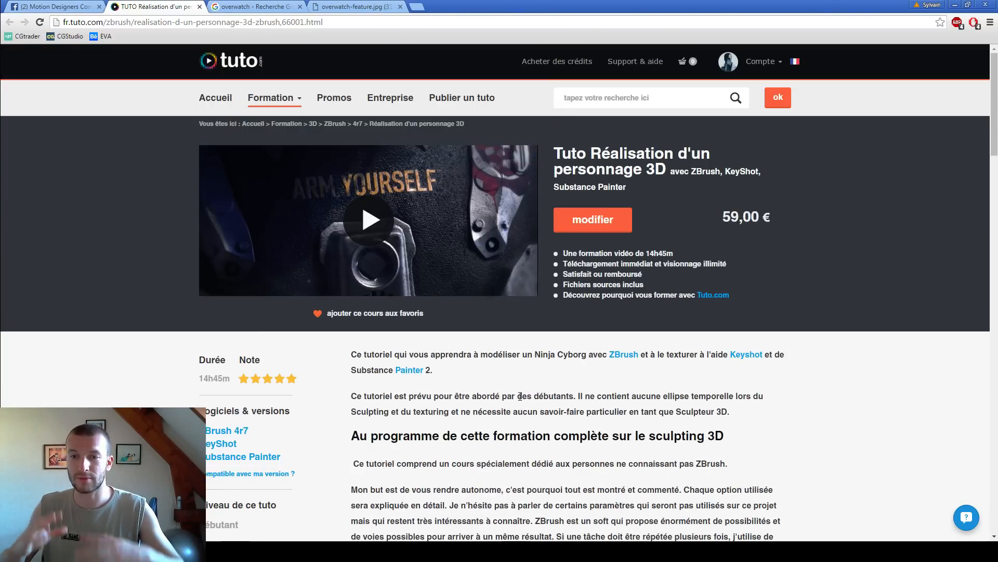